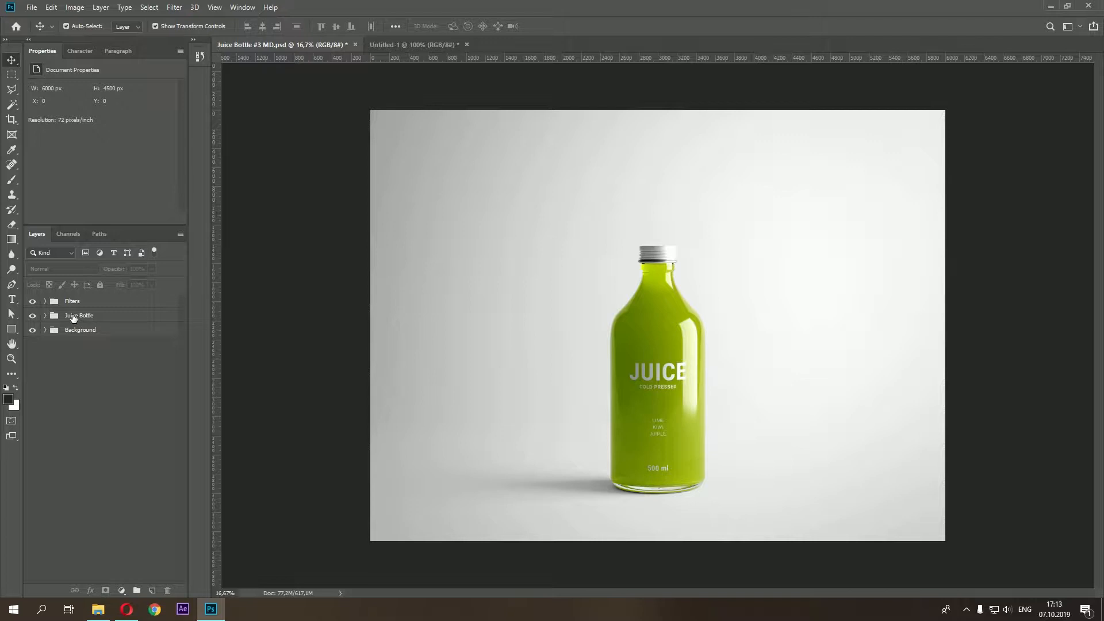
- Turn off layer auto-selection and copy the Juice Bottle group into the Untitled-1 document with the wooden table scene
left_click(73, 317)
left_click(75, 26)
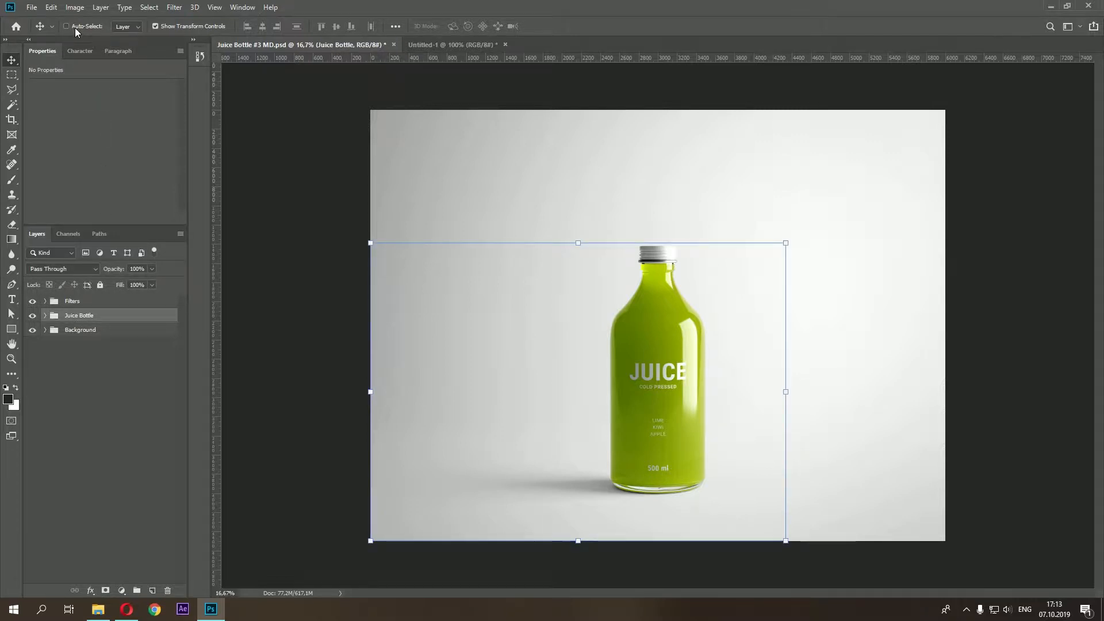
left_click_drag(500, 298, 627, 352)
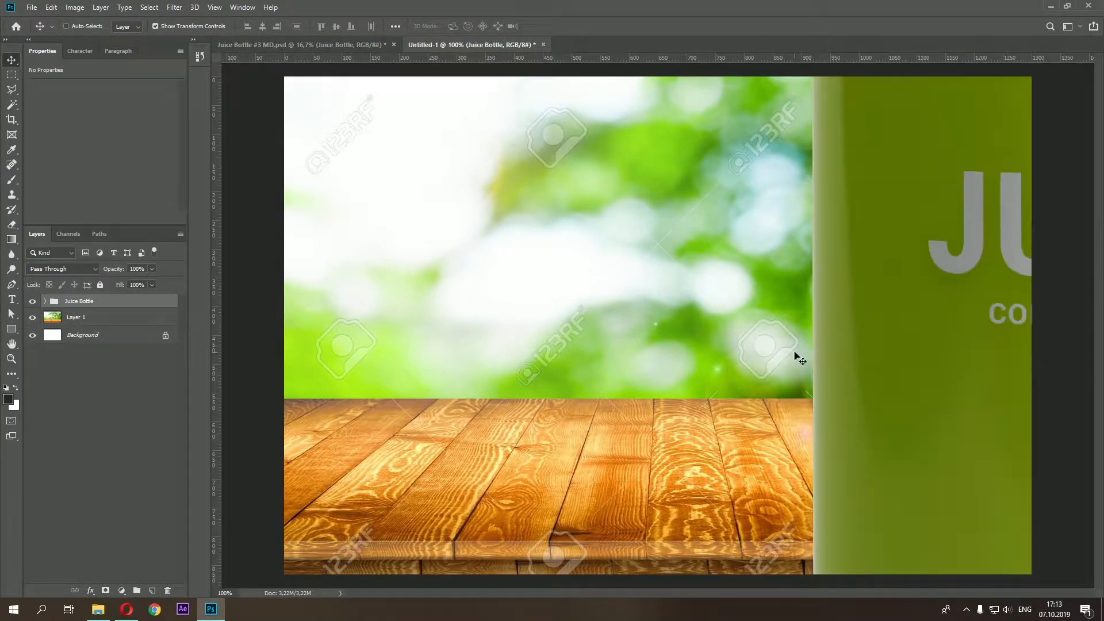
- Scale the Juice Bottle group down to fit the scene and place the bottle at the centre of the wooden table
scroll(702, 369, "down", 8)
left_click_drag(931, 533, 707, 371)
key("Return")
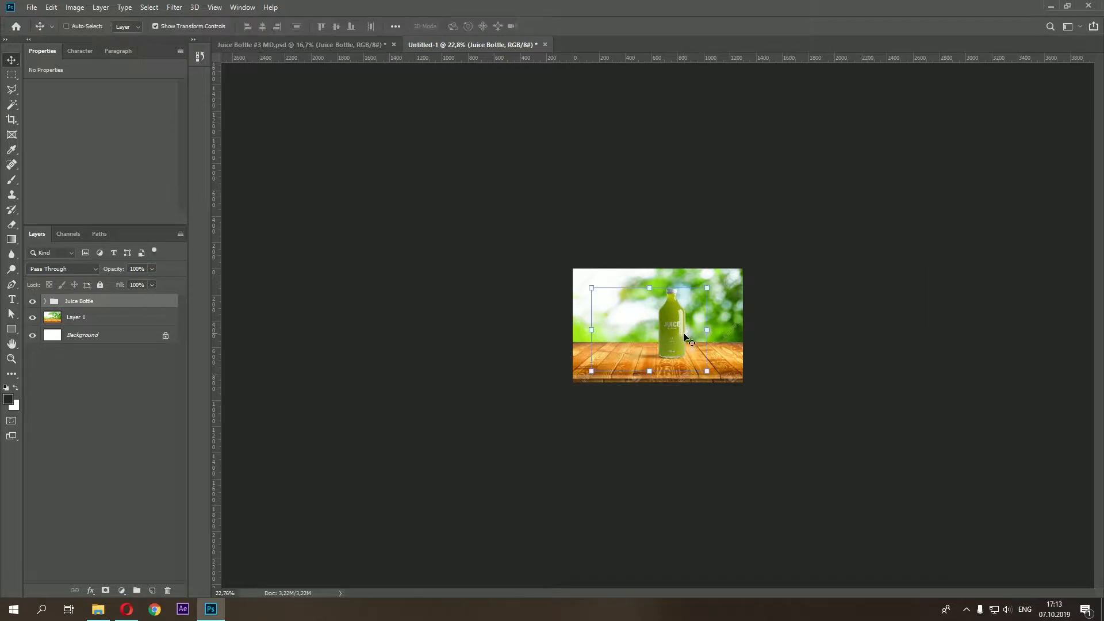
scroll(658, 324, "up", 5)
left_click_drag(702, 343, 658, 344)
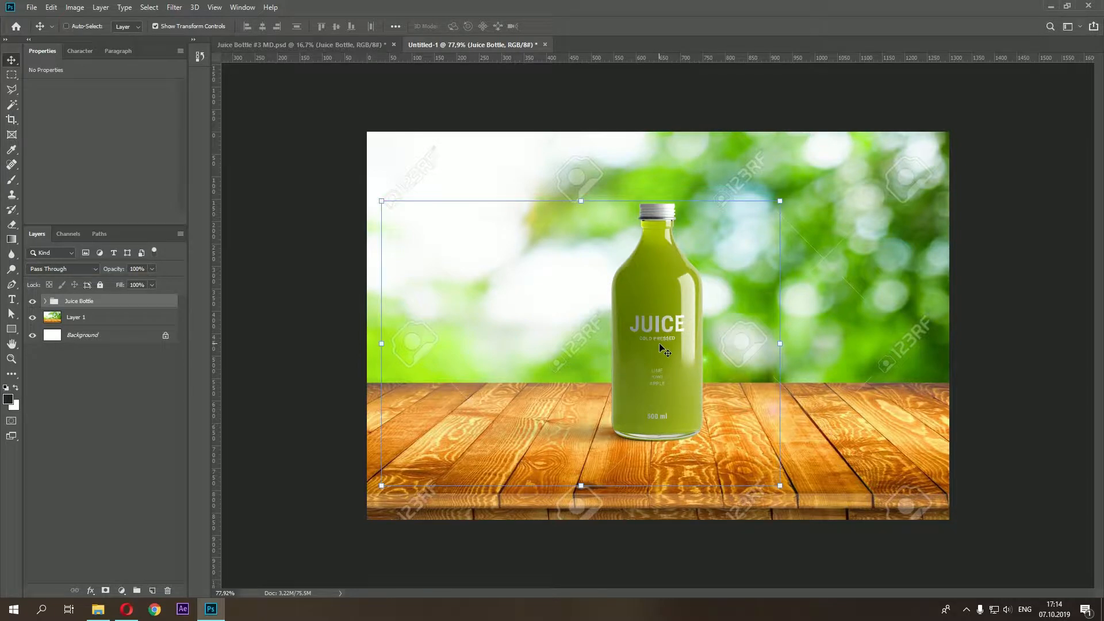
scroll(725, 346, "up", 4)
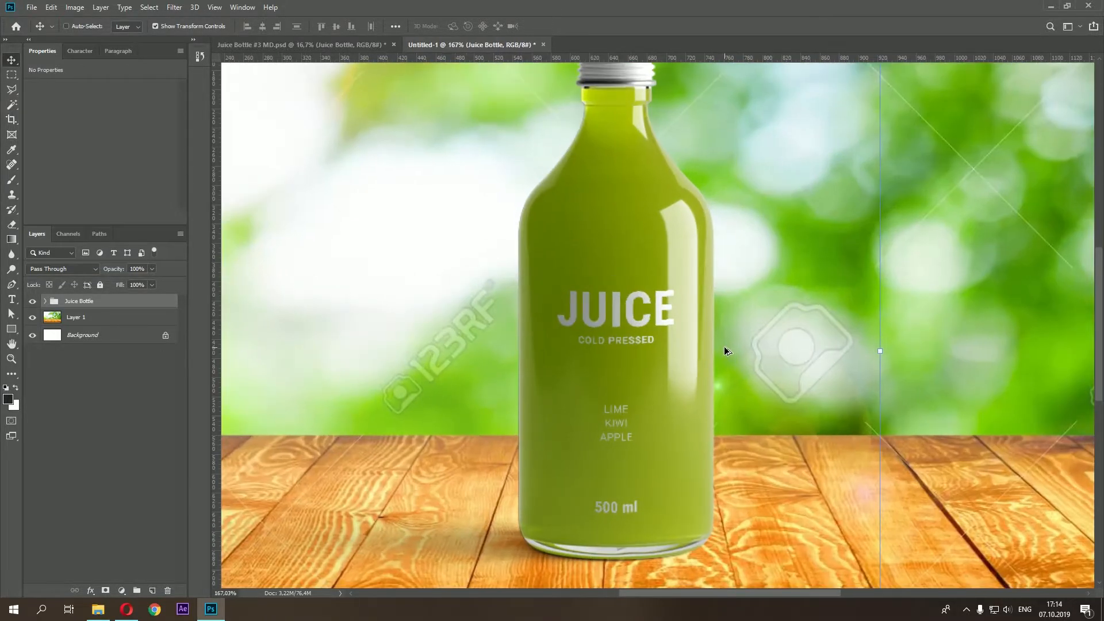
scroll(725, 348, "down", 7)
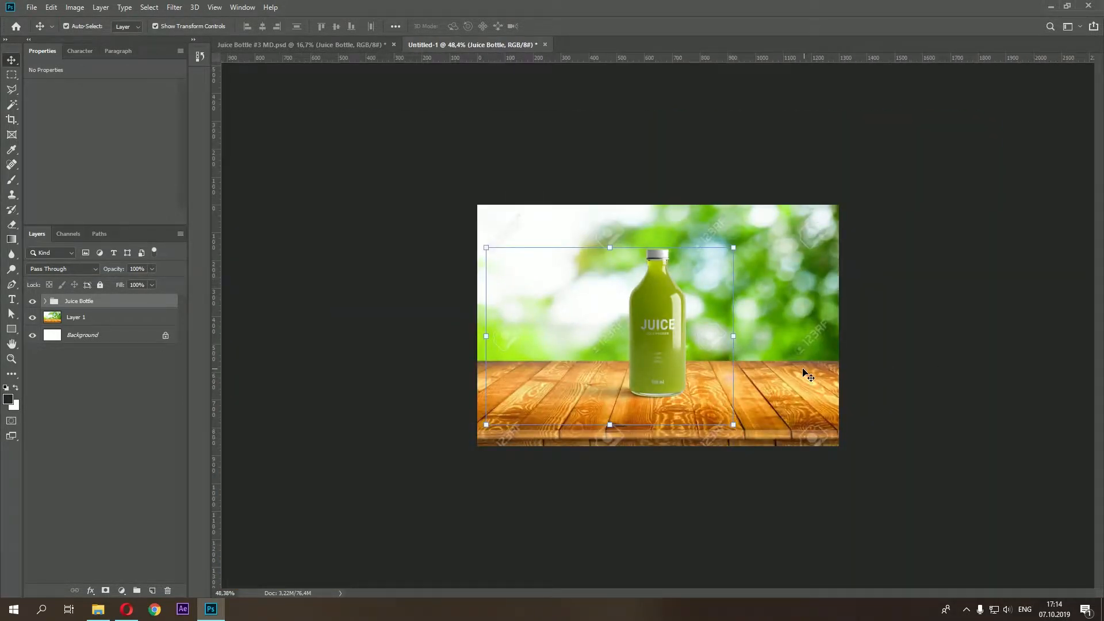
key("ctrl+1")
left_click(246, 138)
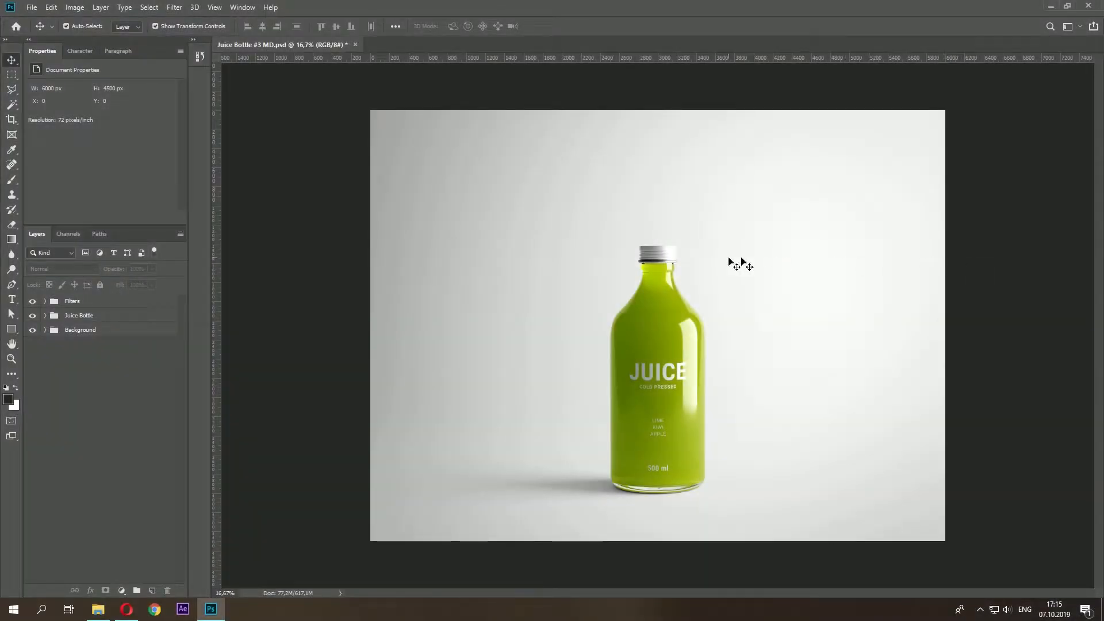
- Expand the Juice Bottle, Bottle Colors and Juice Color groups to reach the juice flavour layers
left_click(86, 316)
left_click(46, 315)
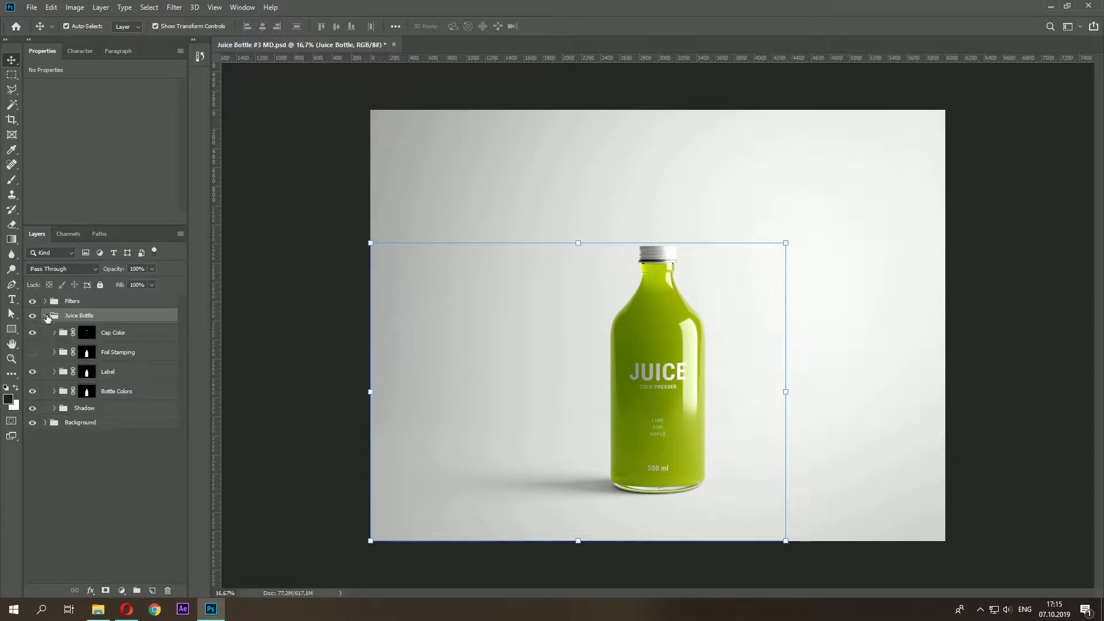
left_click(110, 391)
left_click(54, 391)
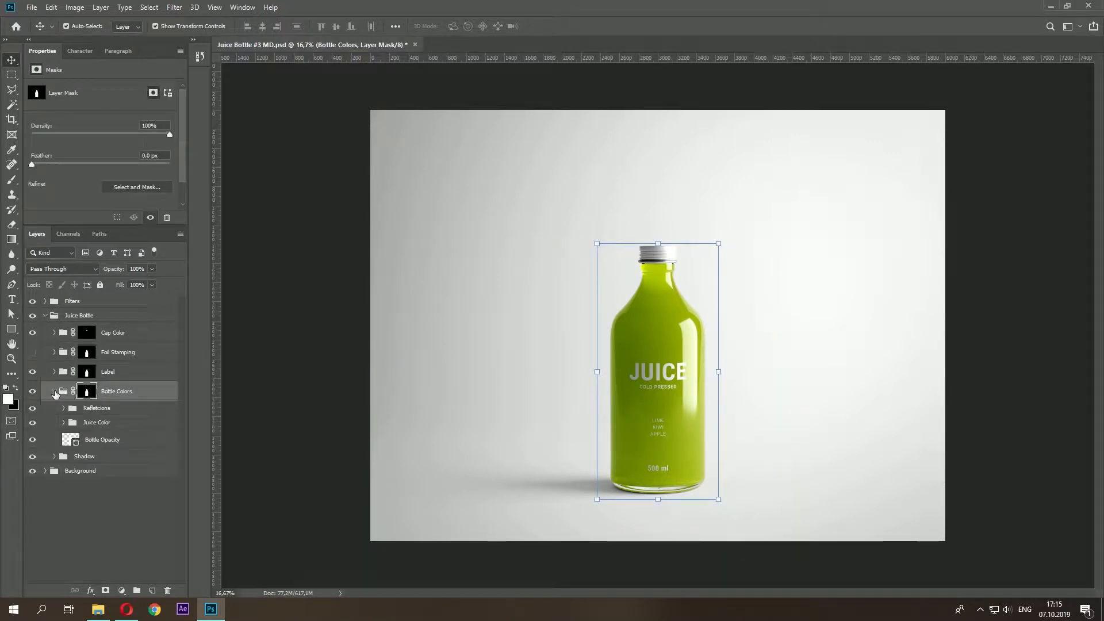
left_click(79, 423)
left_click(63, 423)
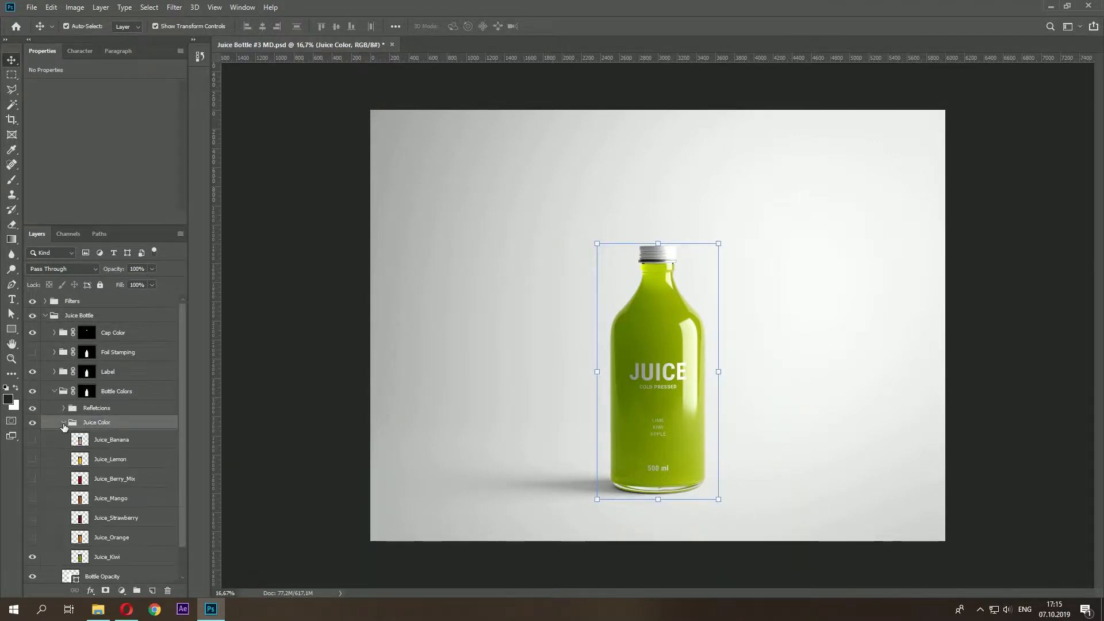
- Hide the Juice_Kiwi layer and briefly show Juice_Orange to preview the orange juice colour
scroll(109, 506, "down", 2)
left_click(104, 526)
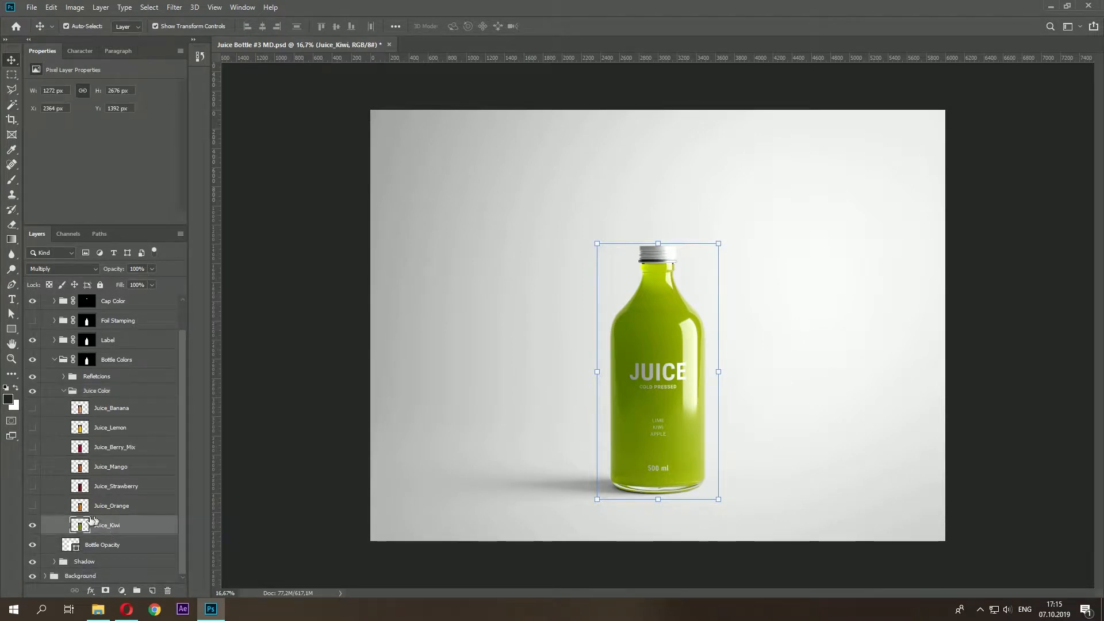
left_click(32, 524)
left_click(32, 505)
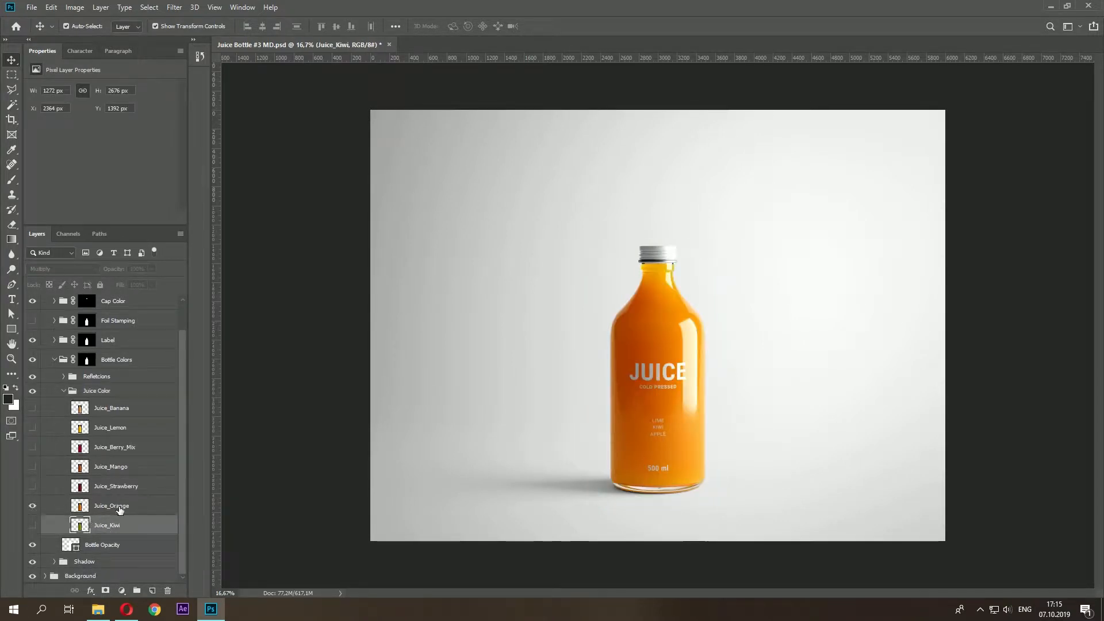
left_click(52, 499)
left_click(32, 505)
- Preview the Juice_Strawberry and Juice_Mango layers by showing and hiding each one
left_click(52, 486)
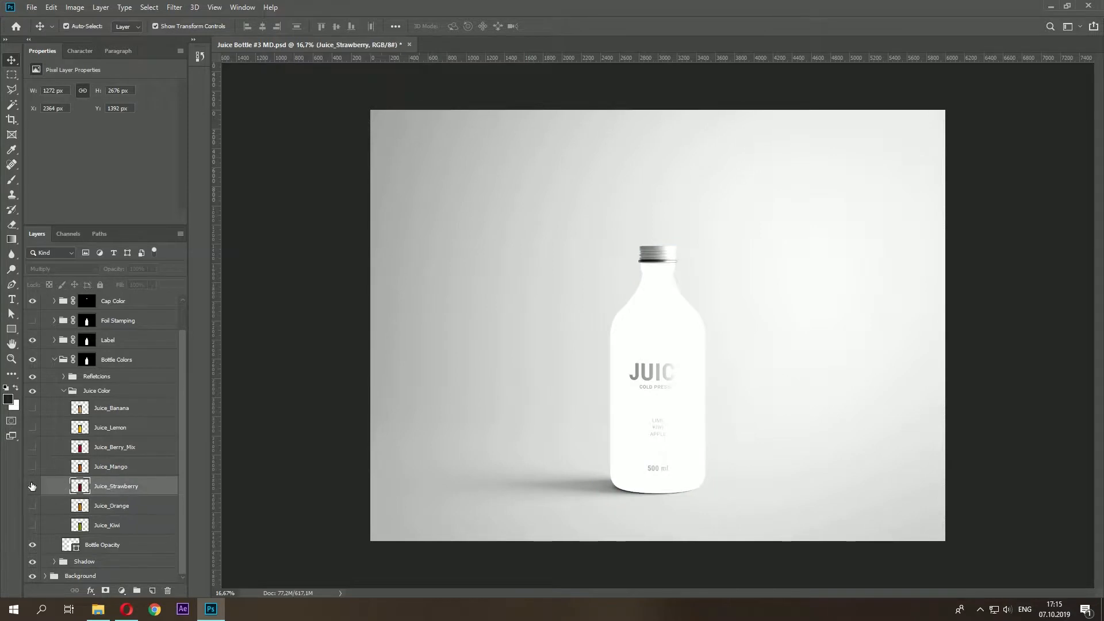
left_click(32, 486)
left_click(32, 466)
left_click(32, 486)
left_click(125, 470)
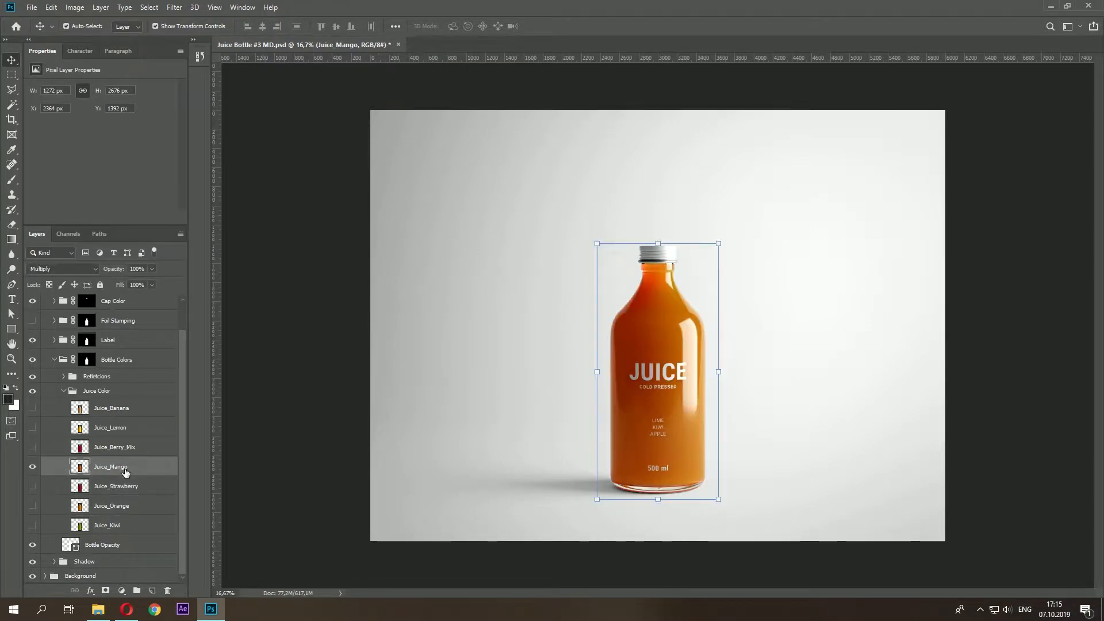
left_click(32, 466)
left_click(33, 466)
left_click(32, 466)
- Preview the Juice_Berry_Mix, Juice_Lemon and Juice_Banana layers by showing and hiding each one
left_click(105, 449)
left_click(32, 447)
left_click(33, 447)
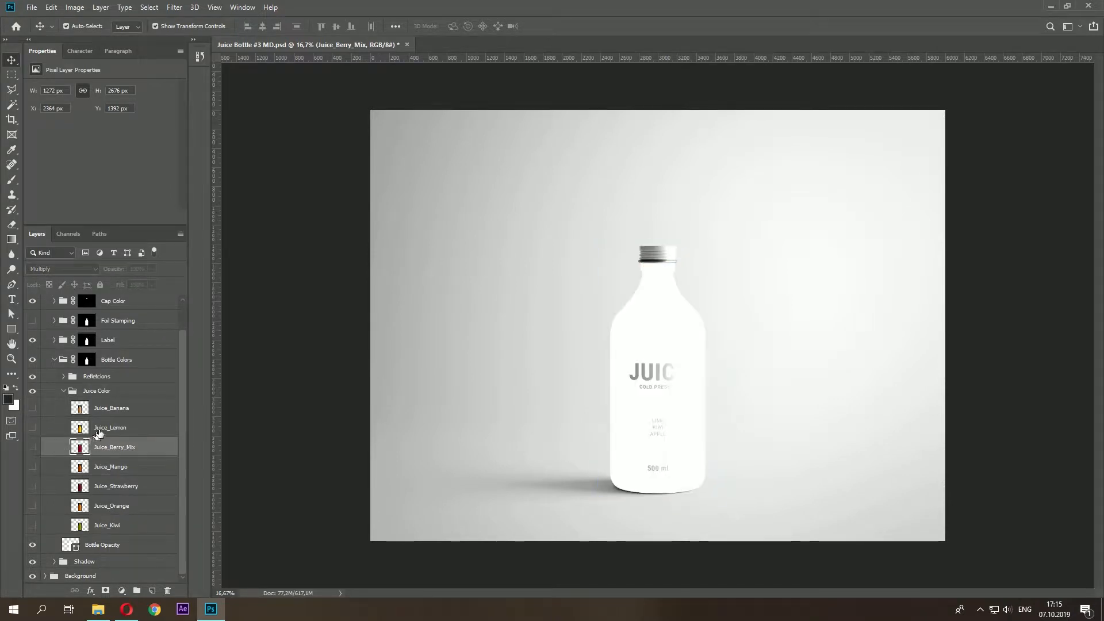
left_click(97, 431)
left_click(32, 427)
left_click(33, 427)
left_click(92, 409)
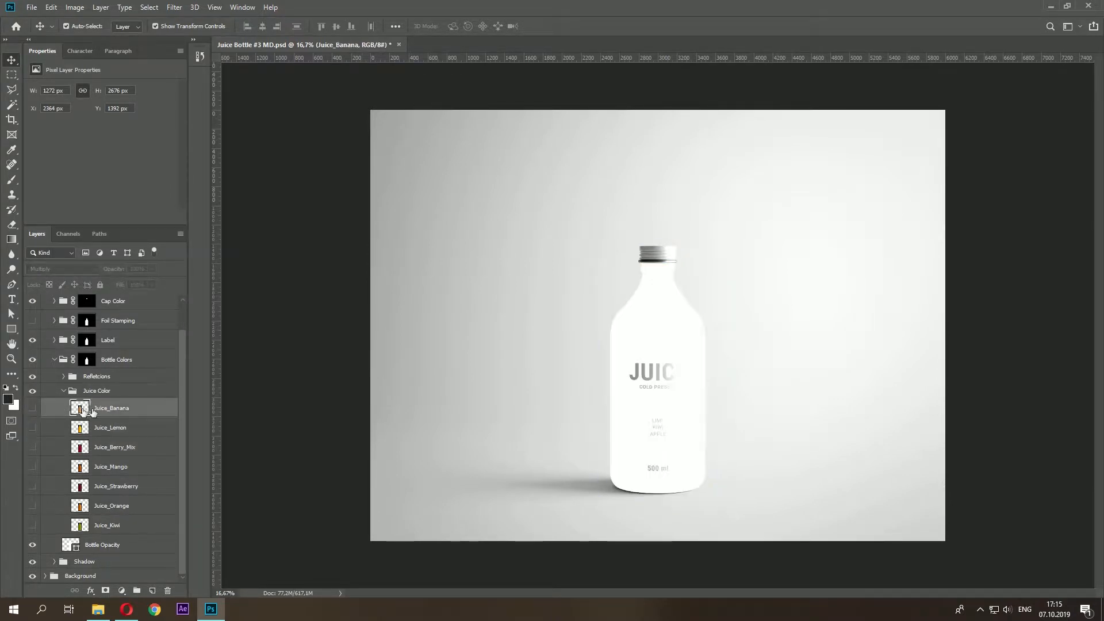
left_click(32, 408)
left_click(32, 407)
- Show the Juice_Kiwi layer and add a Hue/Saturation adjustment above it with hue -55, saturation -27 and lightness -17
left_click(104, 525)
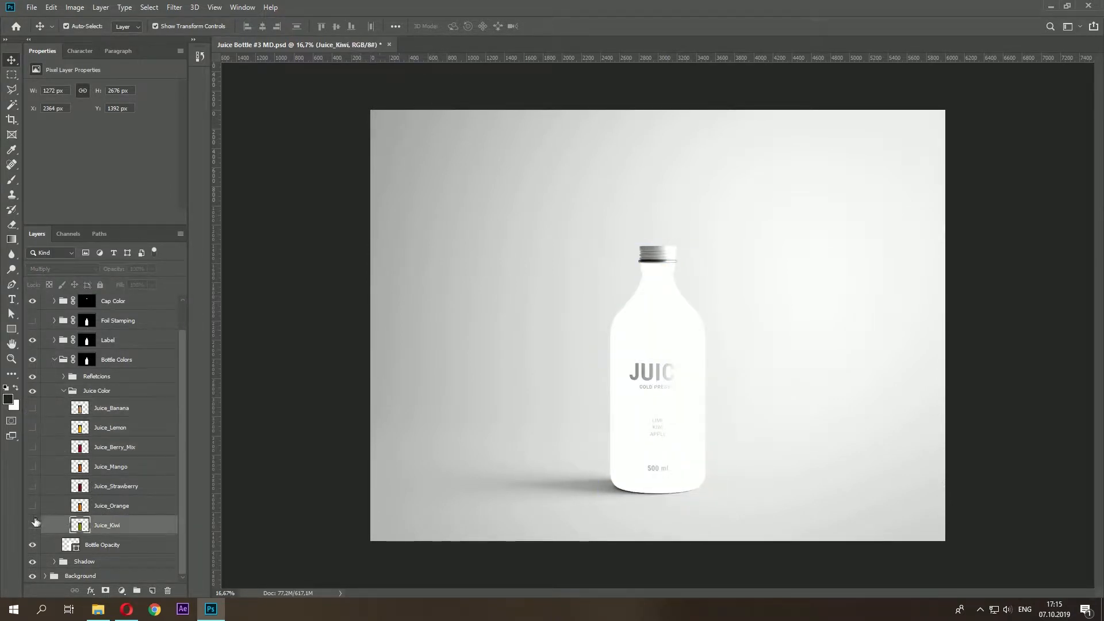
left_click(32, 525)
left_click(121, 591)
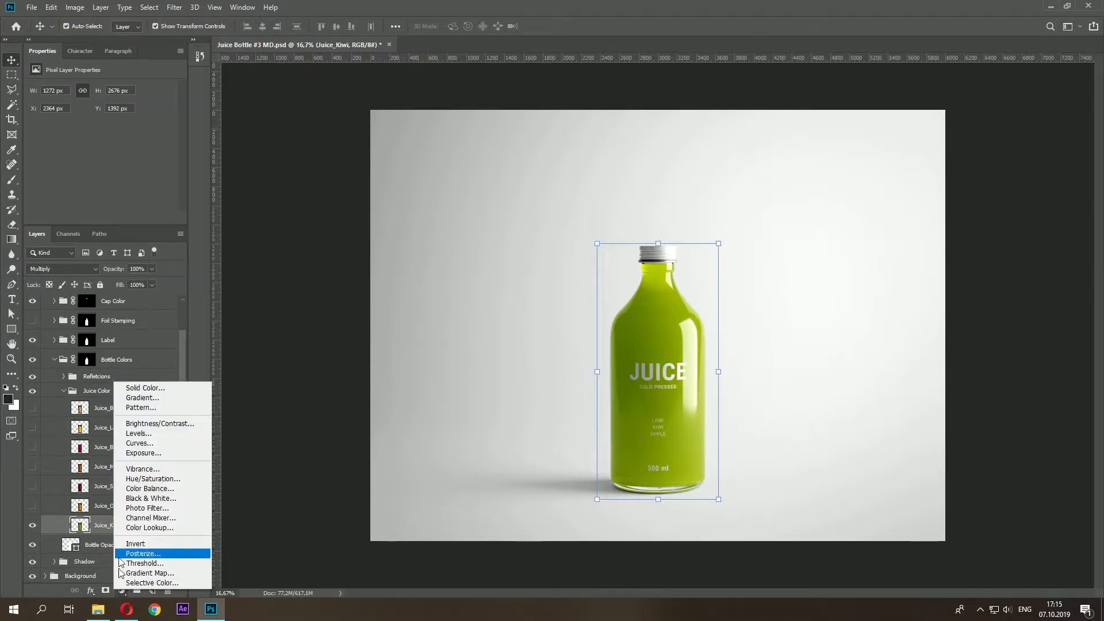
left_click(134, 477)
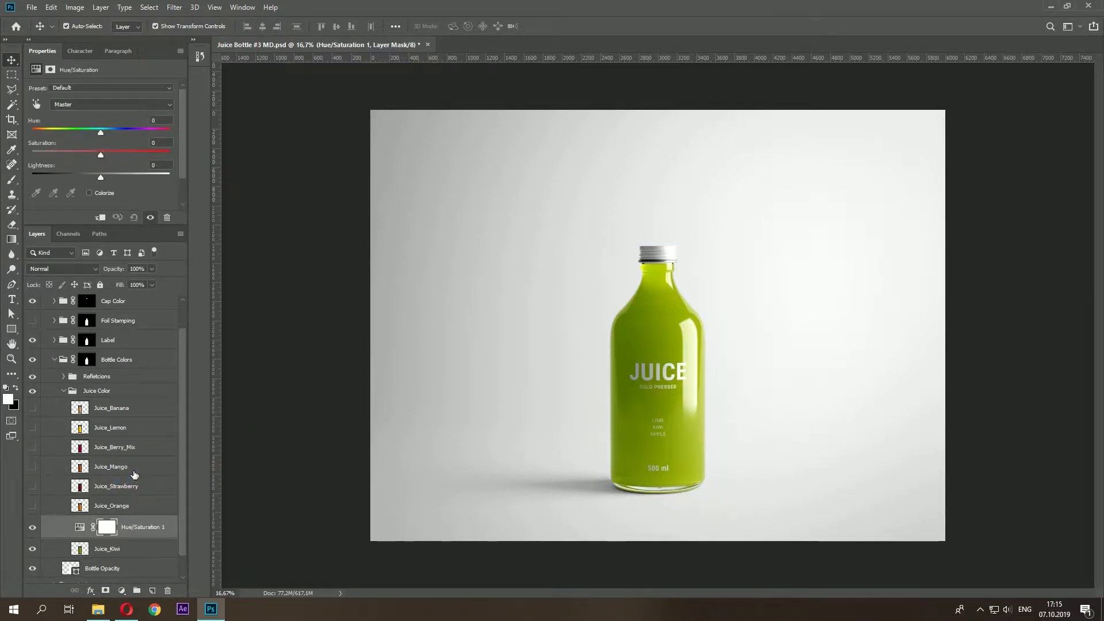
left_click_drag(102, 131, 90, 179)
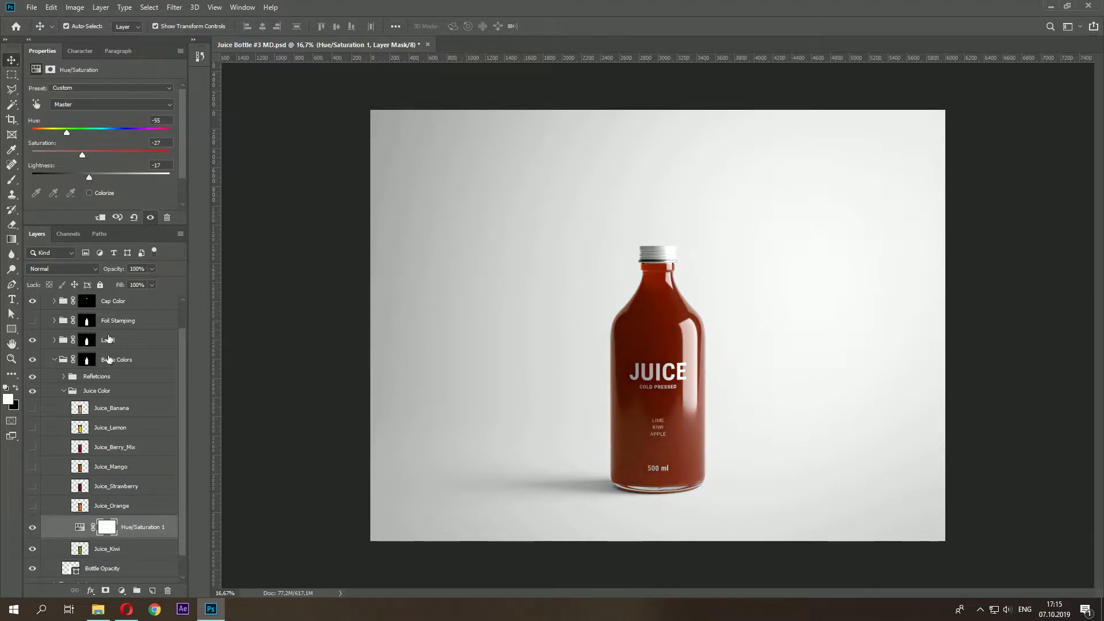
- Collapse the Juice Color, Bottle Colors and Juice Bottle groups and deselect the layers
left_click(85, 391)
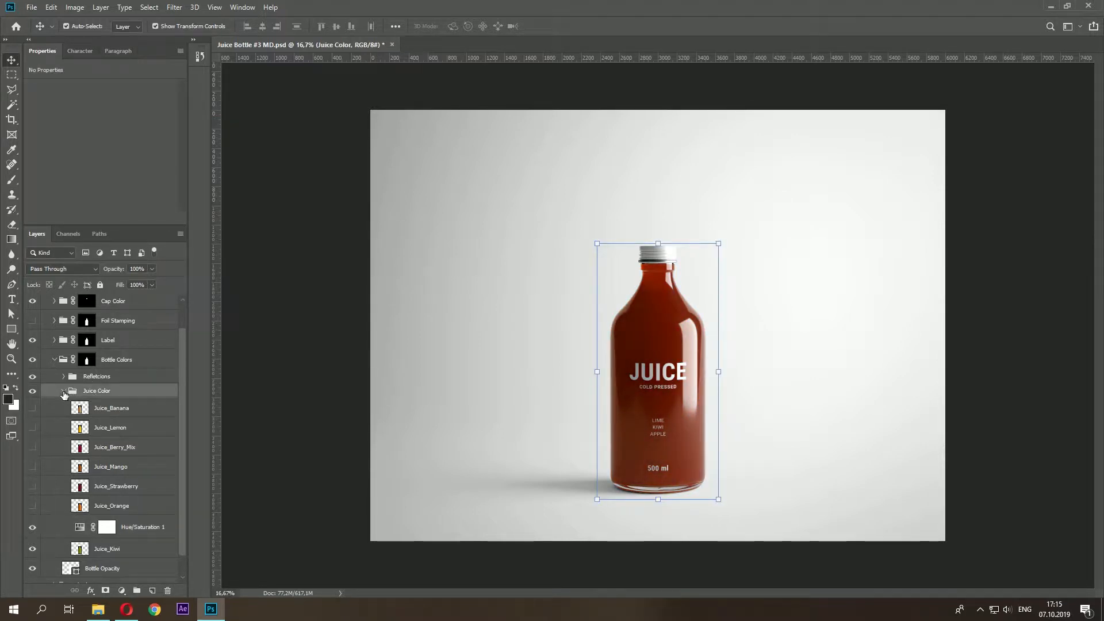
left_click(63, 391)
left_click(129, 395)
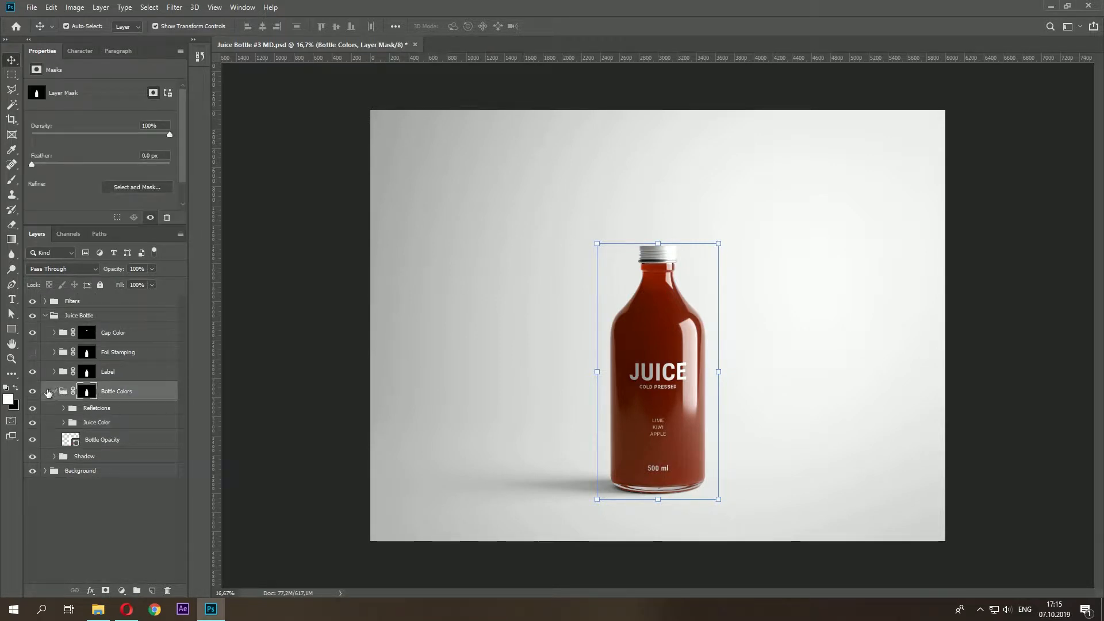
left_click(55, 391)
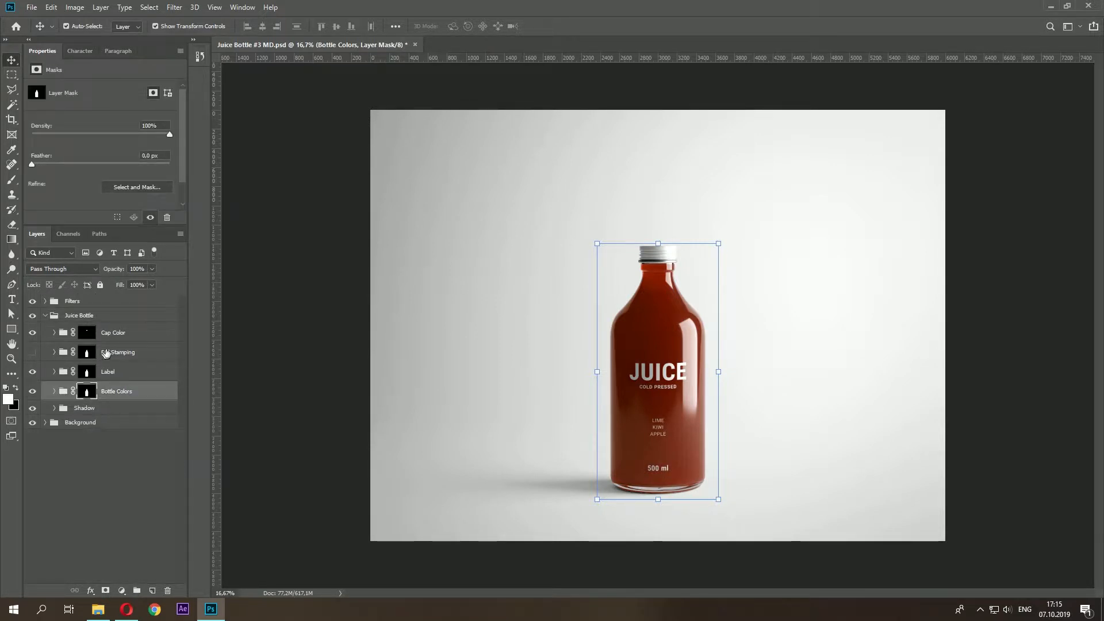
left_click(53, 318)
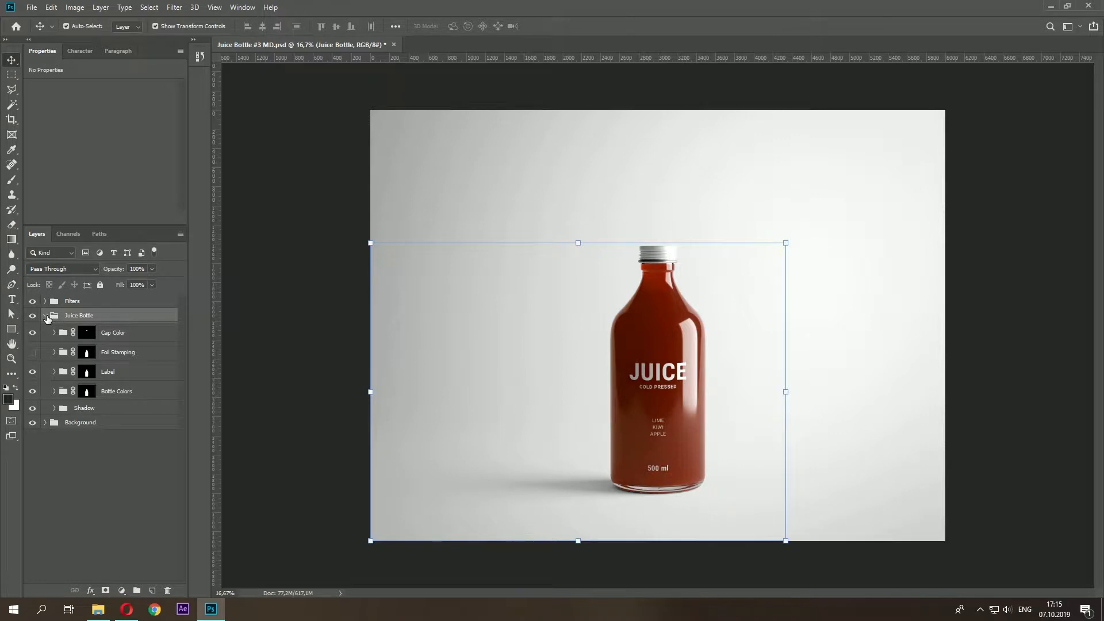
left_click(46, 315)
left_click(251, 309)
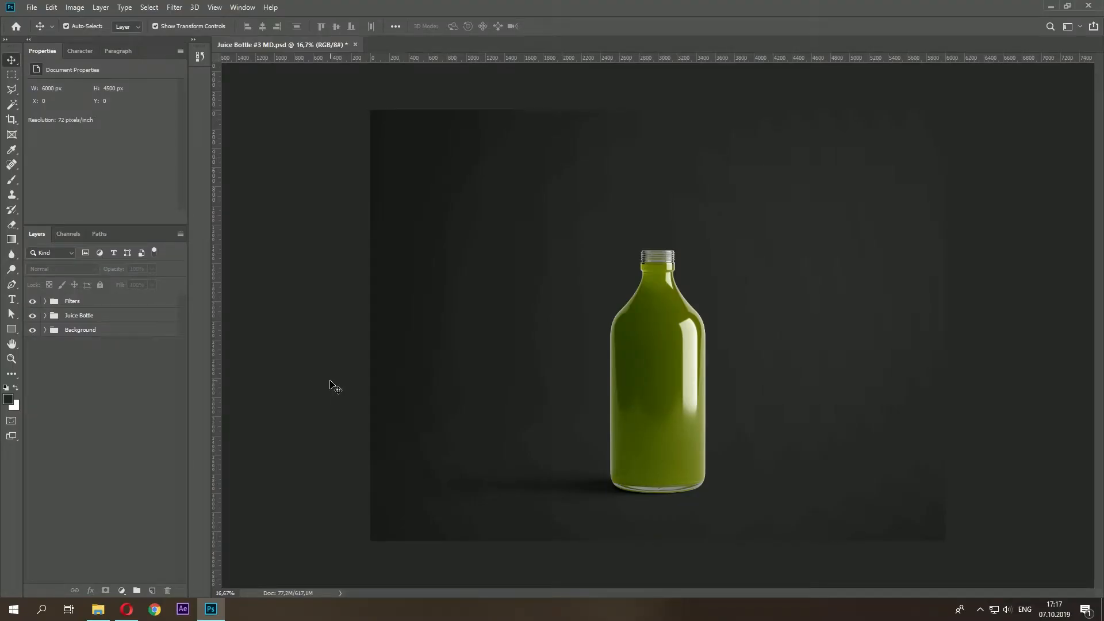
- Expand the Juice Bottle, Bottle Colors and Refletcions groups to reach the glass reflection layers
left_click(85, 315)
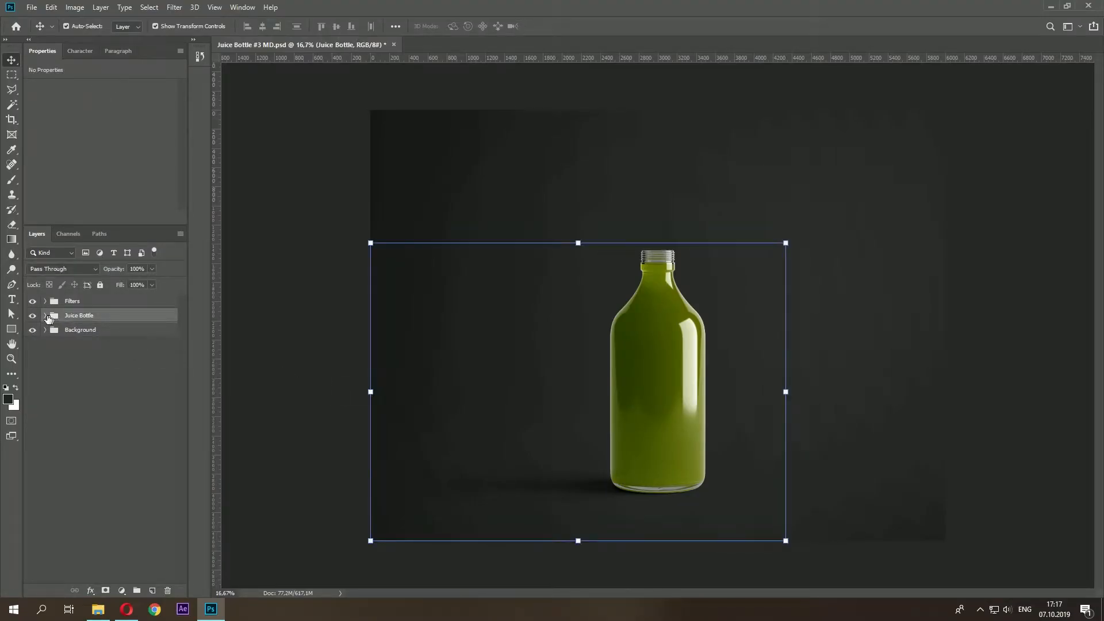
left_click(46, 316)
left_click(118, 393)
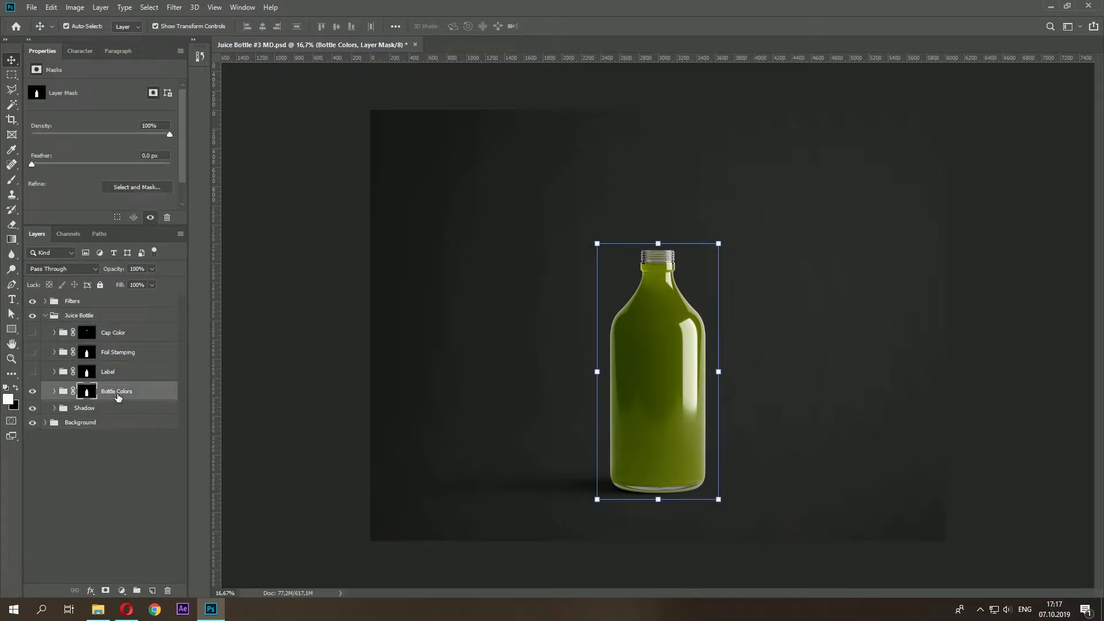
left_click(54, 391)
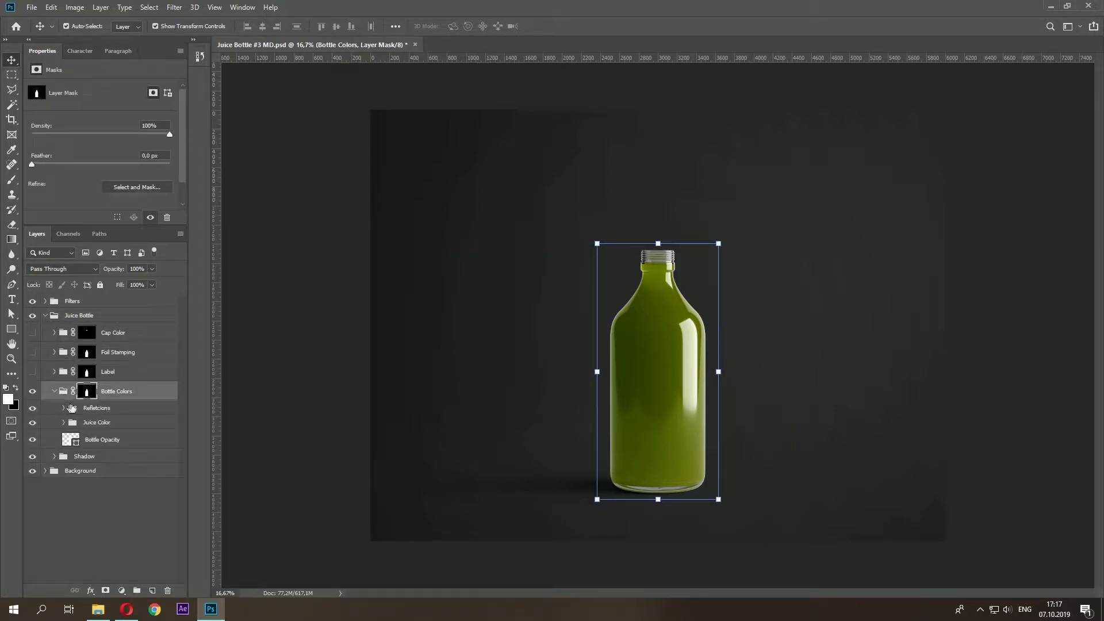
left_click(96, 409)
left_click(63, 408)
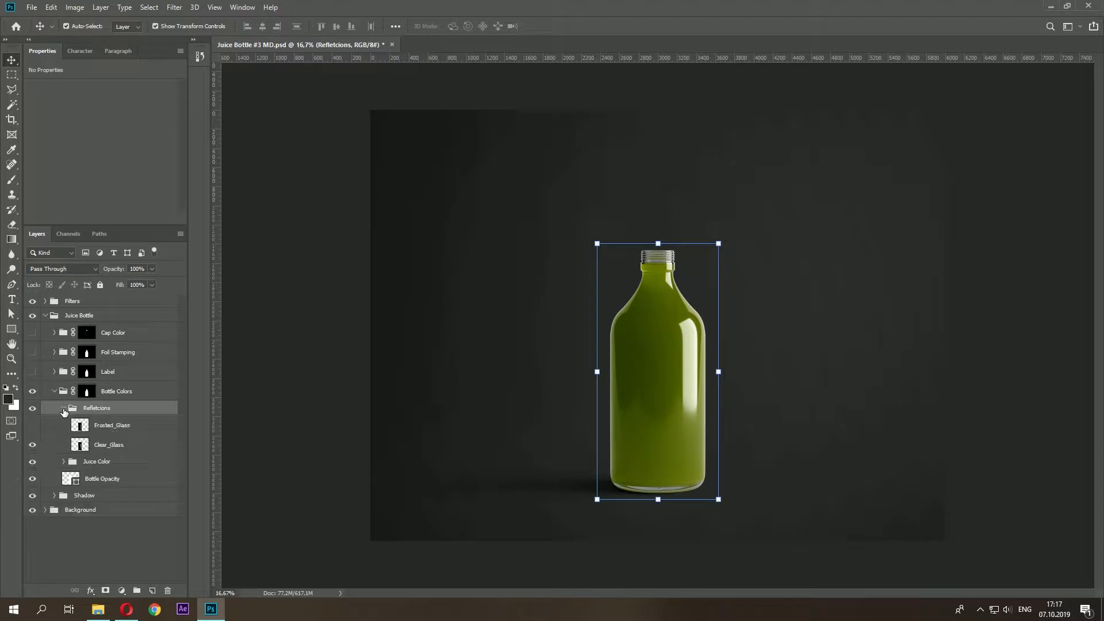
- Hide the Clear_Glass layer and briefly show Frosted_Glass to preview the frosted reflections
left_click(109, 452)
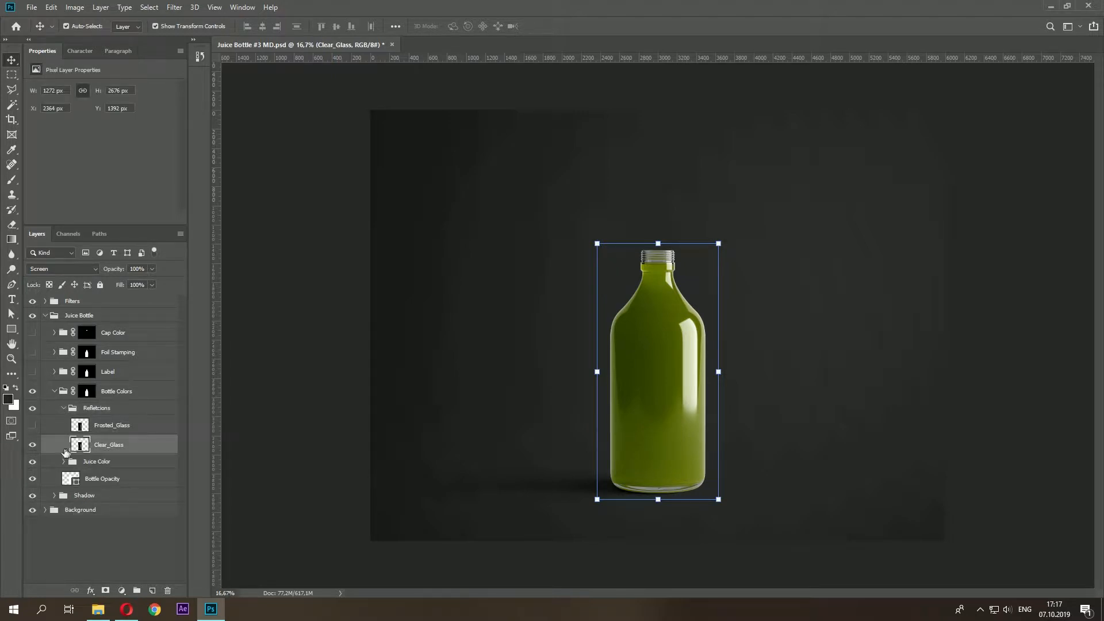
left_click(32, 444)
left_click(112, 430)
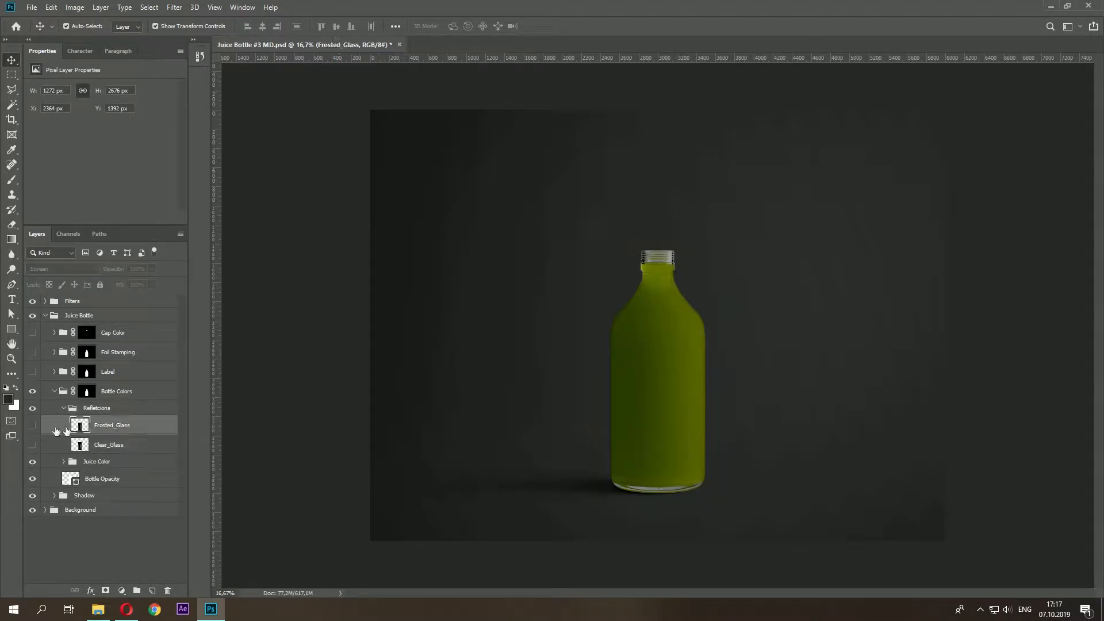
left_click(32, 426)
left_click(32, 427)
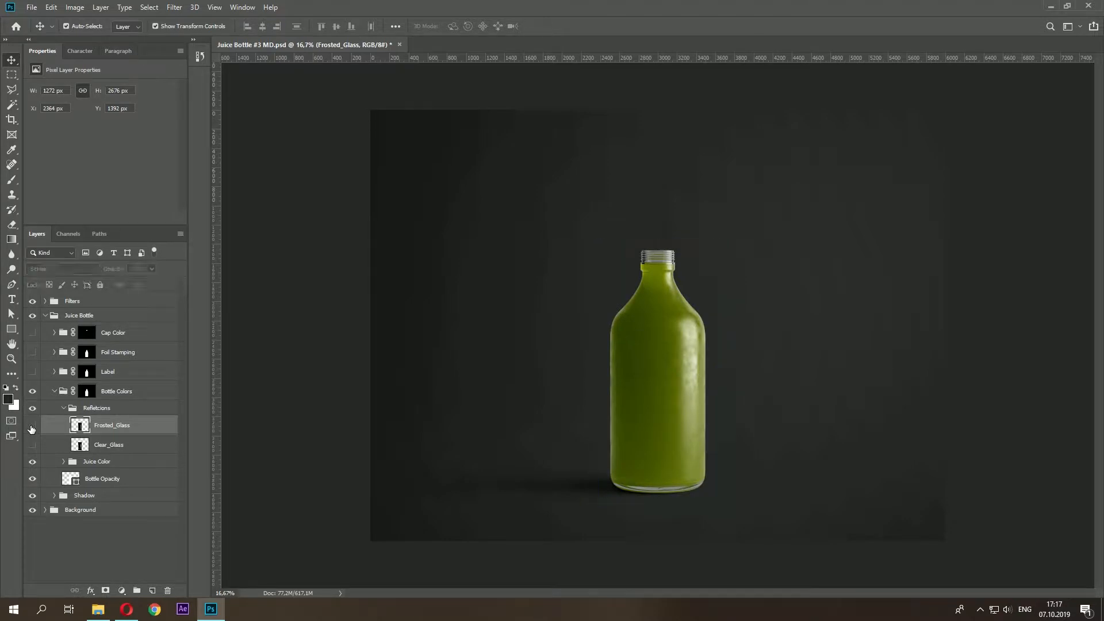
- Show the Clear_Glass layer and set its opacity to 75%
left_click(107, 448)
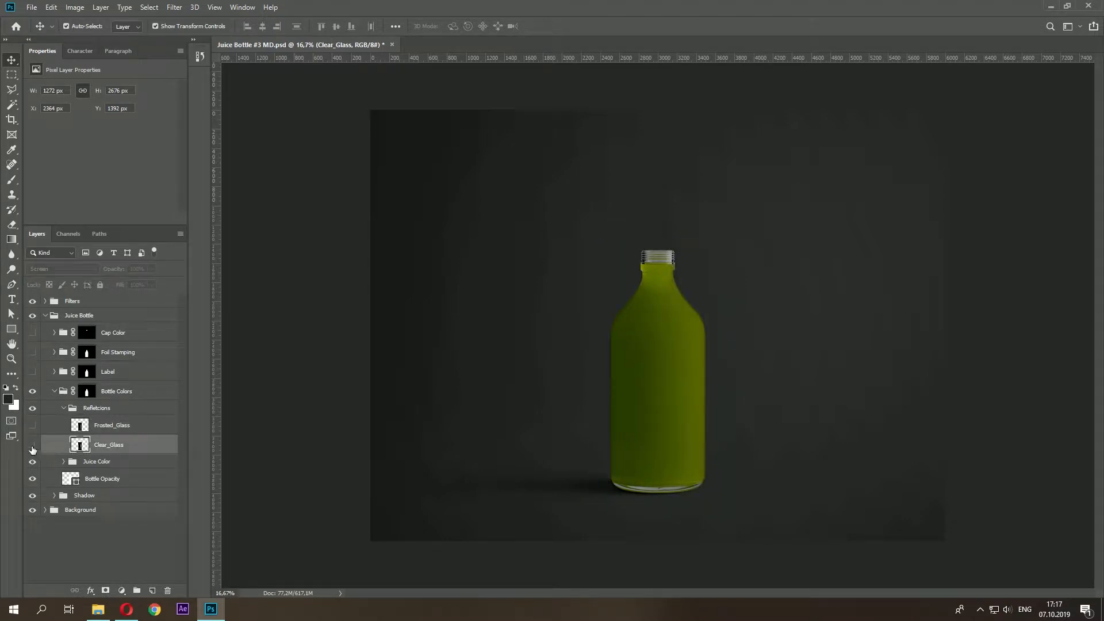
left_click(33, 445)
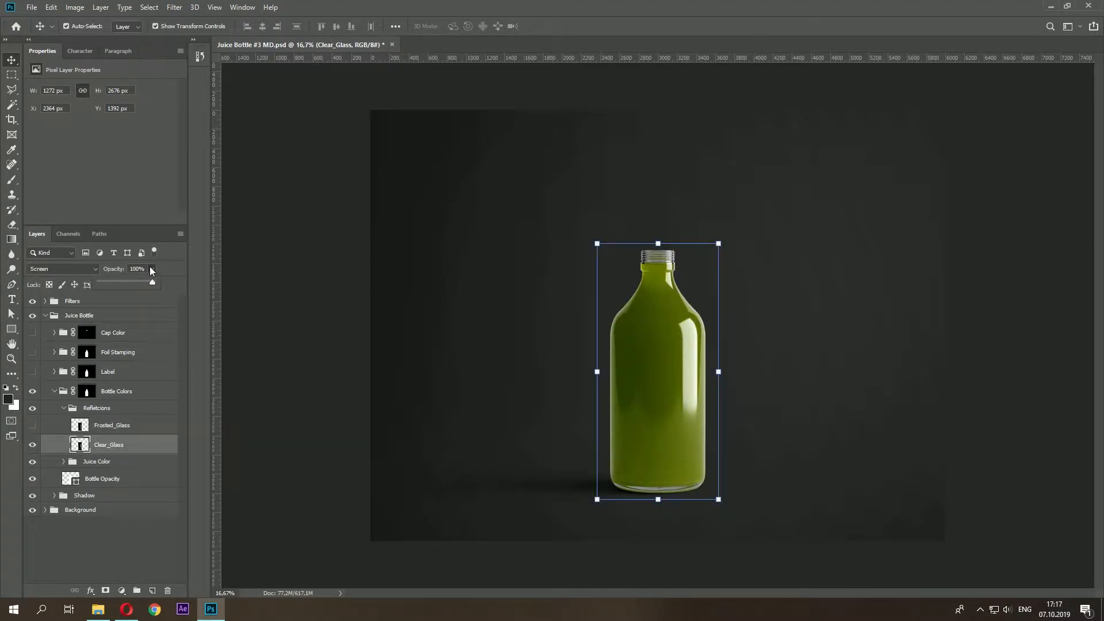
mouse_move(140, 282)
left_mouse_down()
mouse_move(98, 284)
mouse_move(143, 283)
left_mouse_up()
type("75")
key("Return")
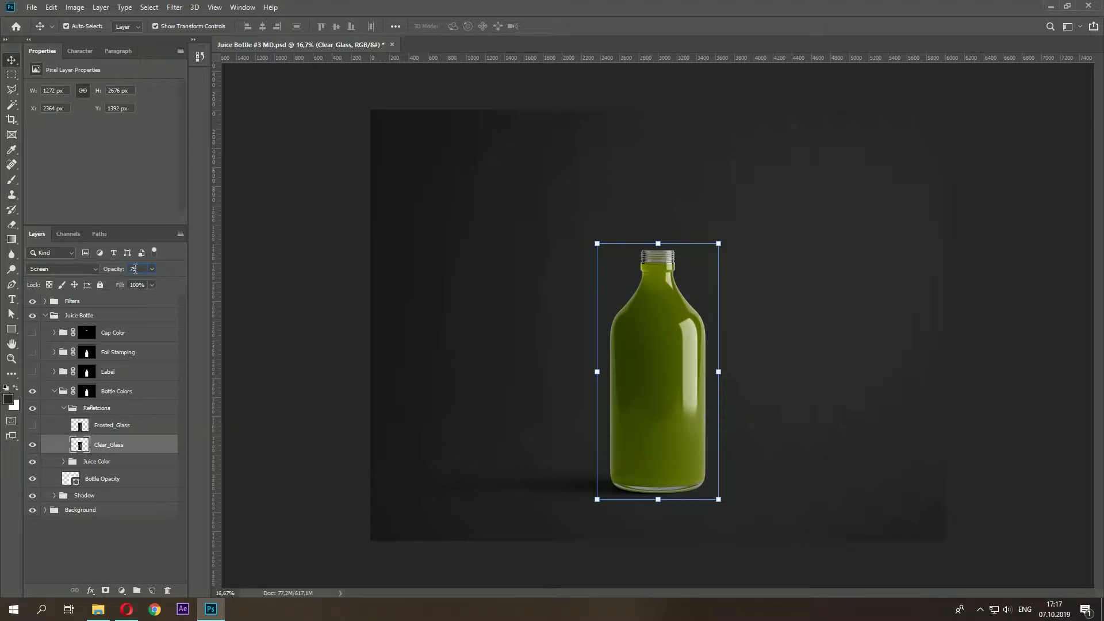
- Show the Frosted_Glass reflection layer, hide Clear_Glass and deselect the layers
left_click(125, 428)
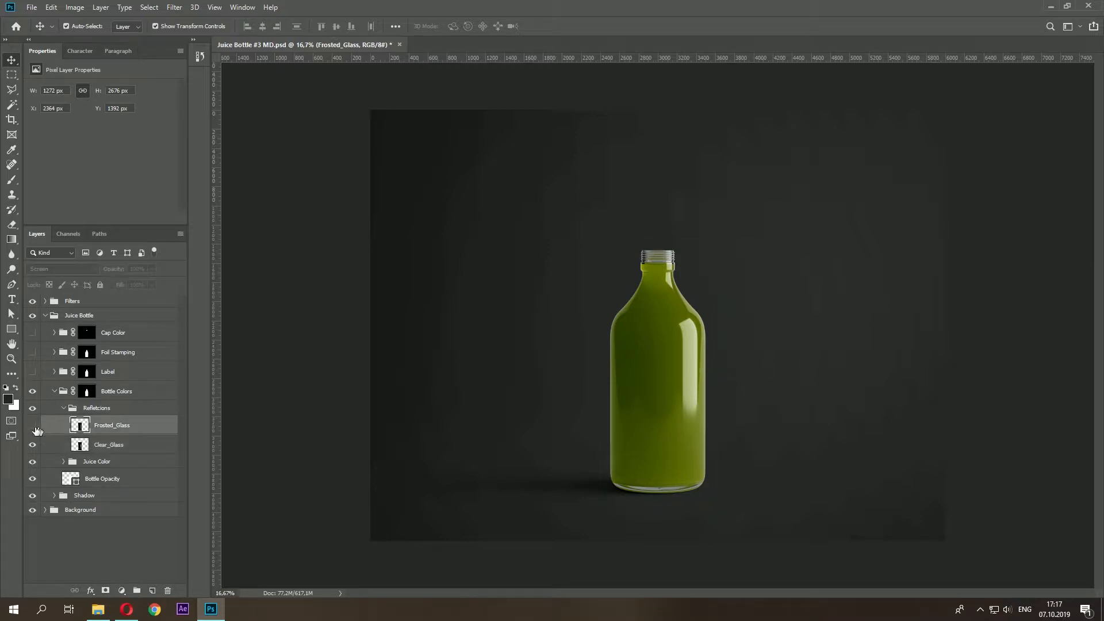
left_click(32, 425)
left_click(32, 445)
left_click(256, 391)
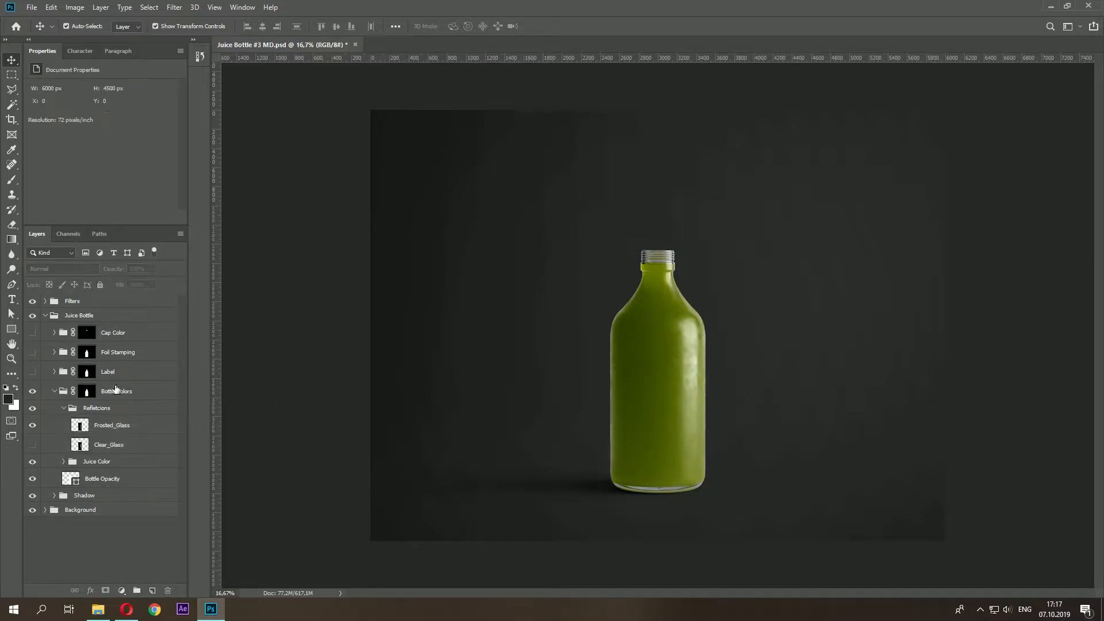
- Collapse the Refletcions and Bottle Colors groups
left_click(66, 409)
left_click(63, 408)
left_click(55, 391)
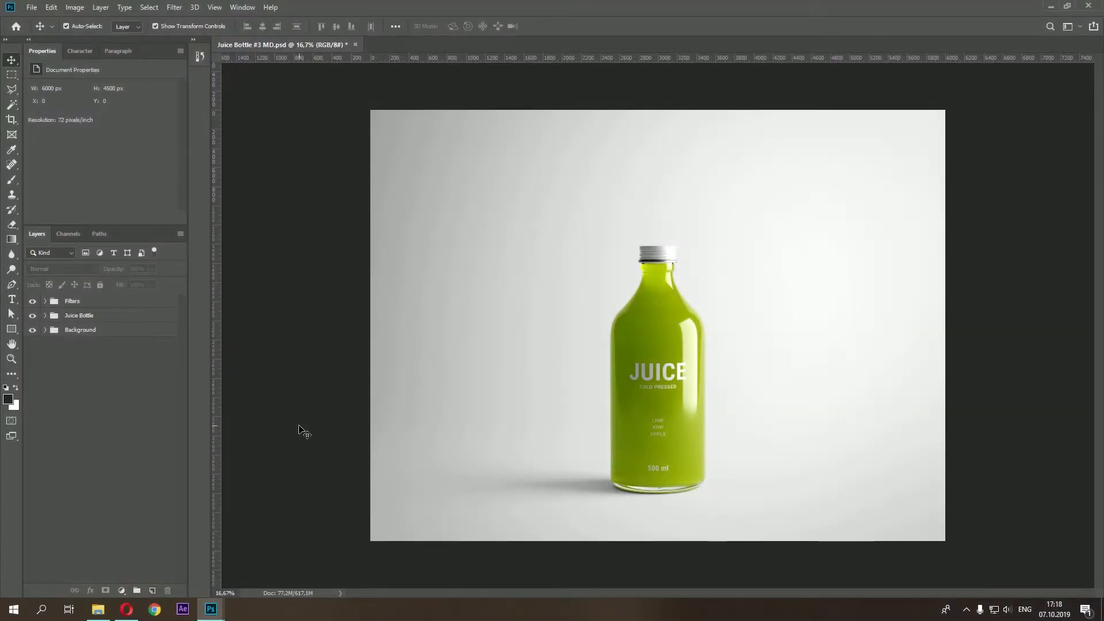
- Expand the Juice Bottle and Label groups and open the contents of the Paste Your Design Here smart object
left_click(95, 316)
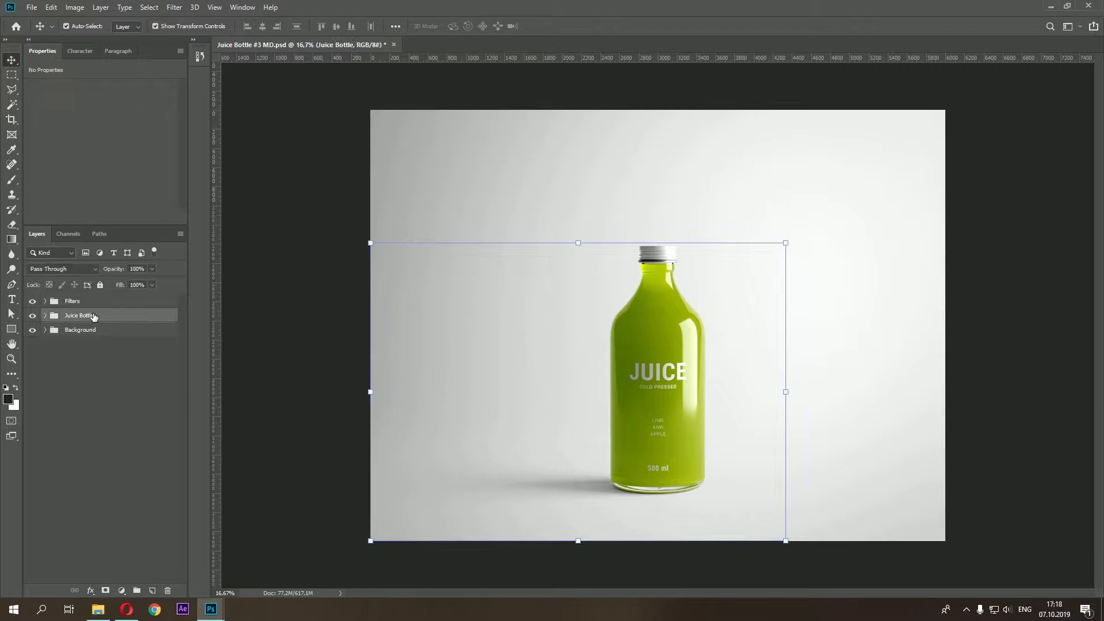
left_click(45, 315)
left_click(101, 371)
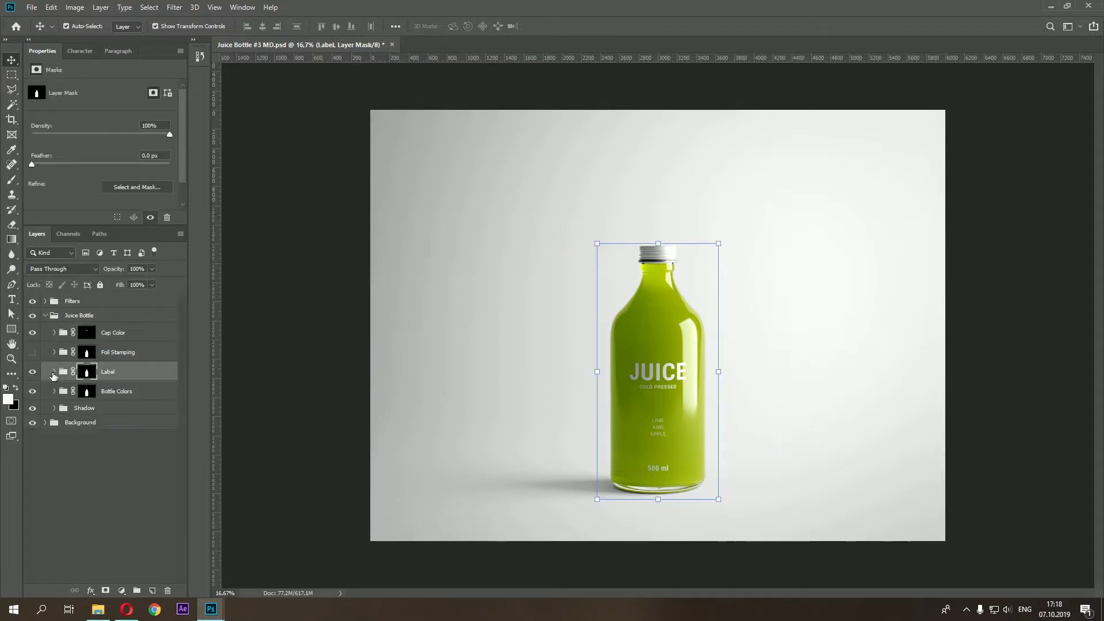
left_click(54, 372)
right_click(113, 471)
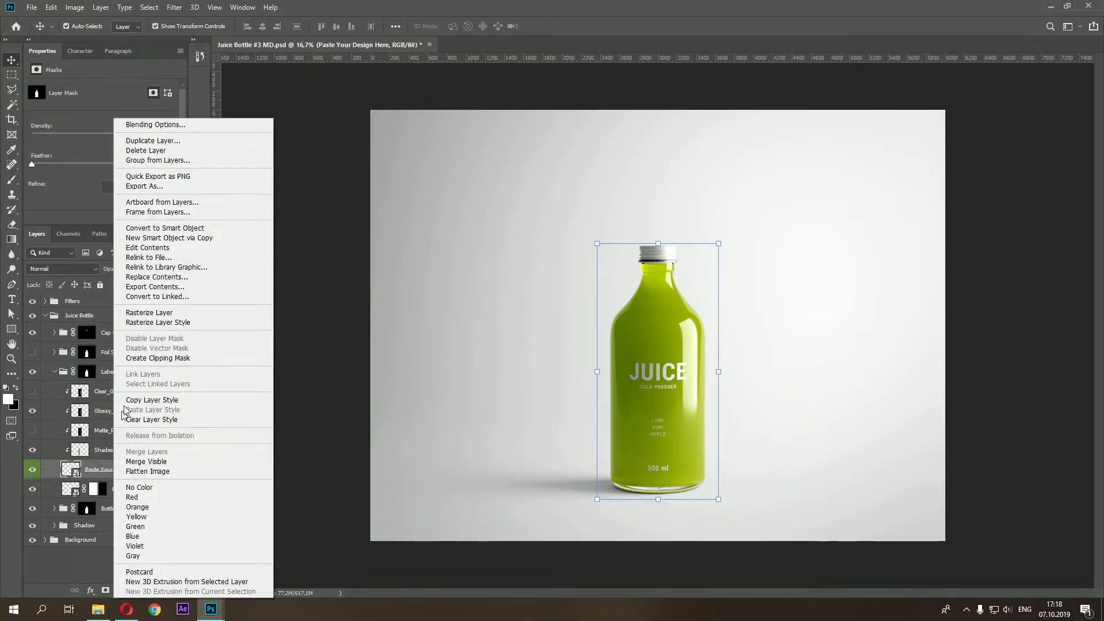
left_click(152, 248)
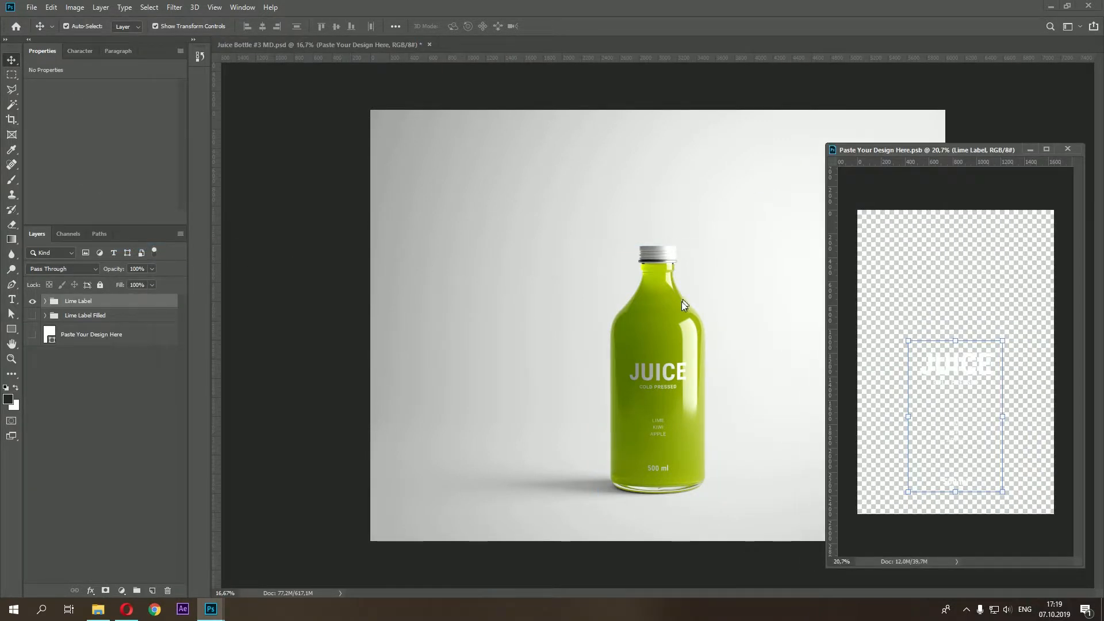
- Hide the Lime Label group, show Lime Label Filled instead and save the label design
left_click(32, 301)
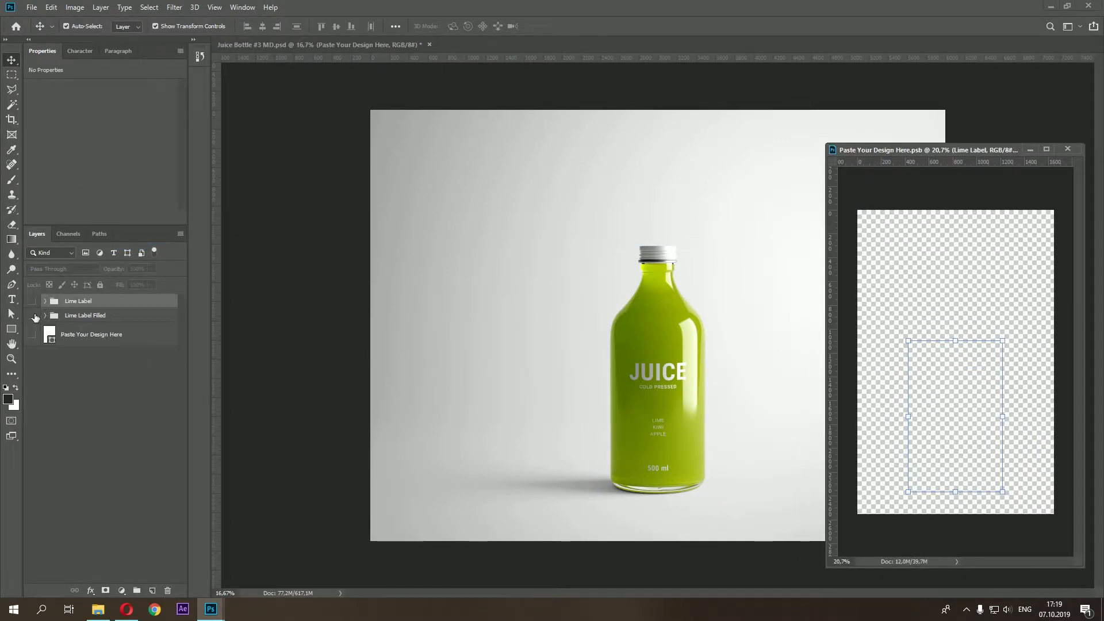
left_click(32, 315)
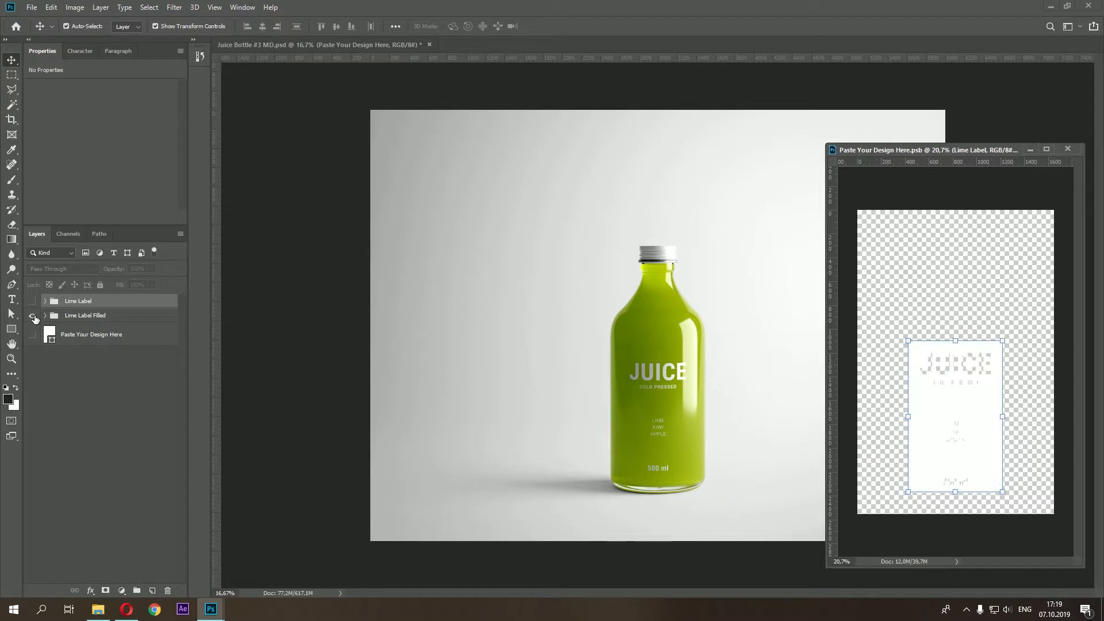
left_click(32, 8)
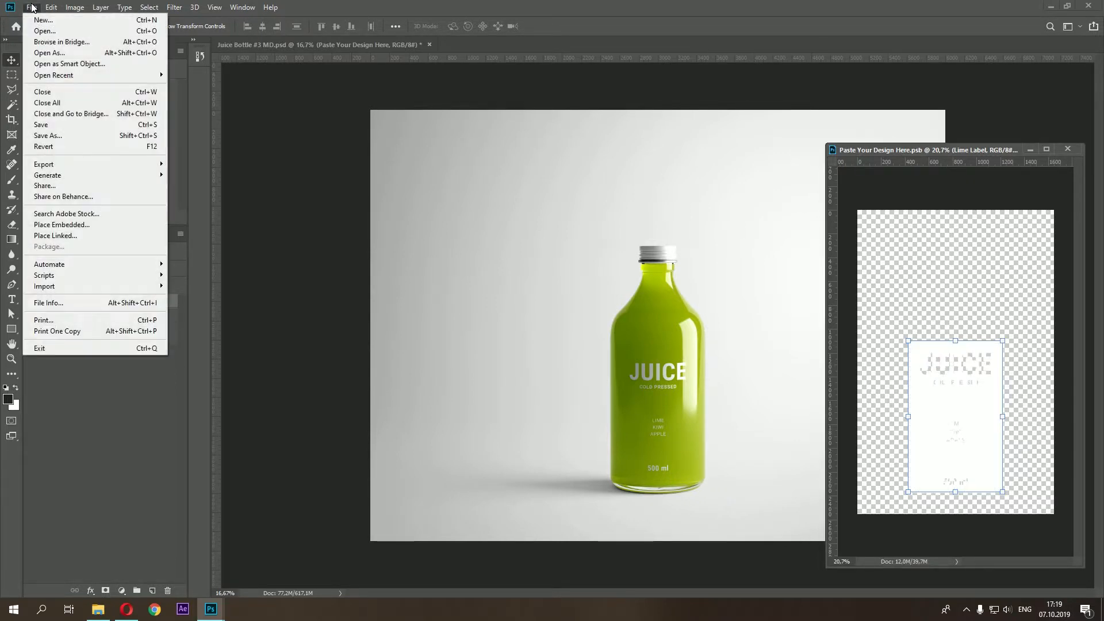
left_click(42, 124)
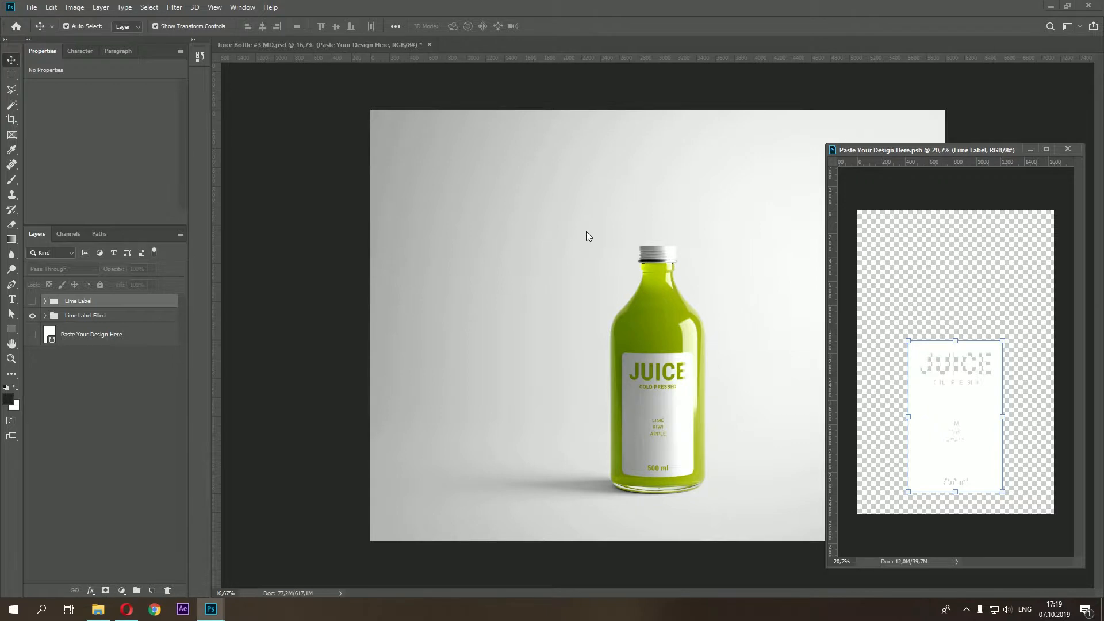
- Expand Lime Label Filled, show its Cold Pressed, Lime Kiwi Apple, 500 ml and Juice text layers and save the design
left_click(45, 315)
left_click_drag(33, 335, 32, 406)
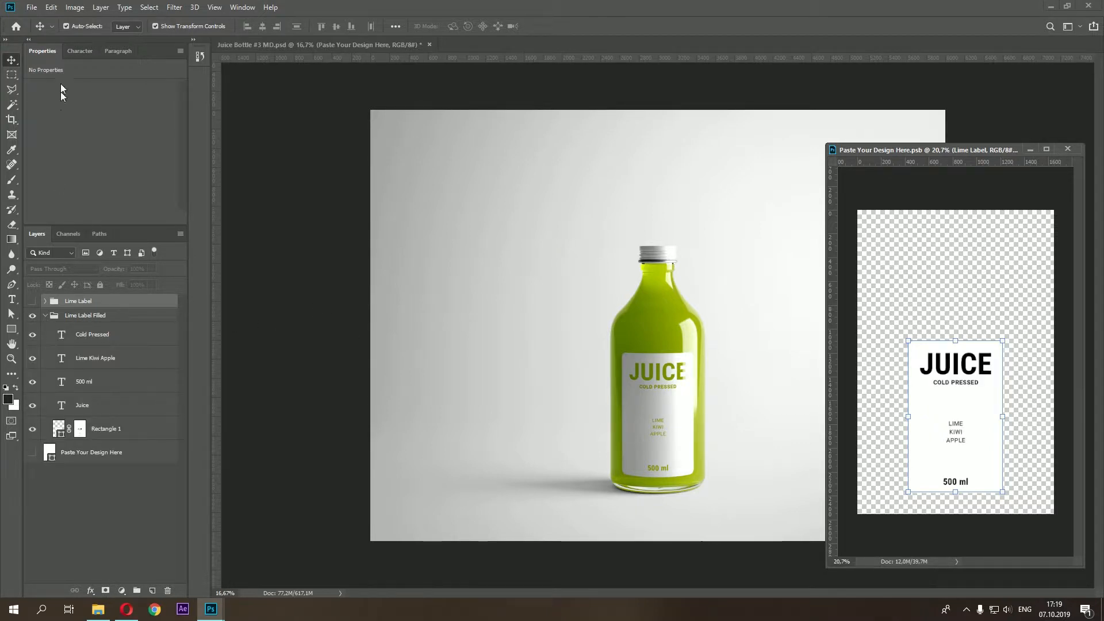
left_click(32, 8)
left_click(37, 123)
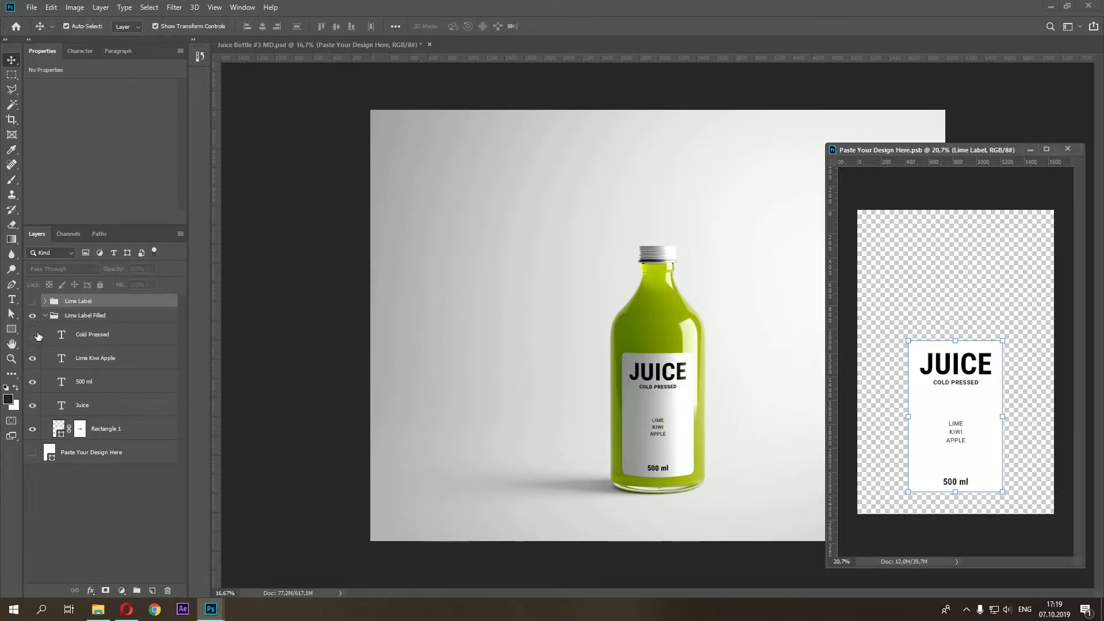
- Hide the four text layers in Lime Label Filled again and save the design
left_click_drag(33, 334, 33, 405)
left_click(27, 8)
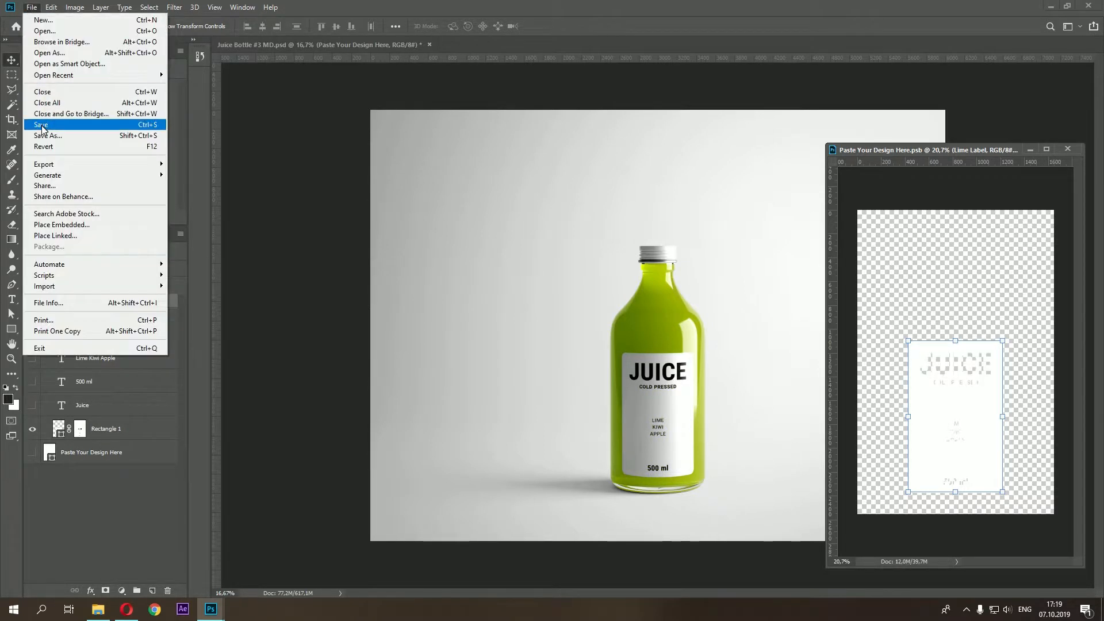
left_click(44, 123)
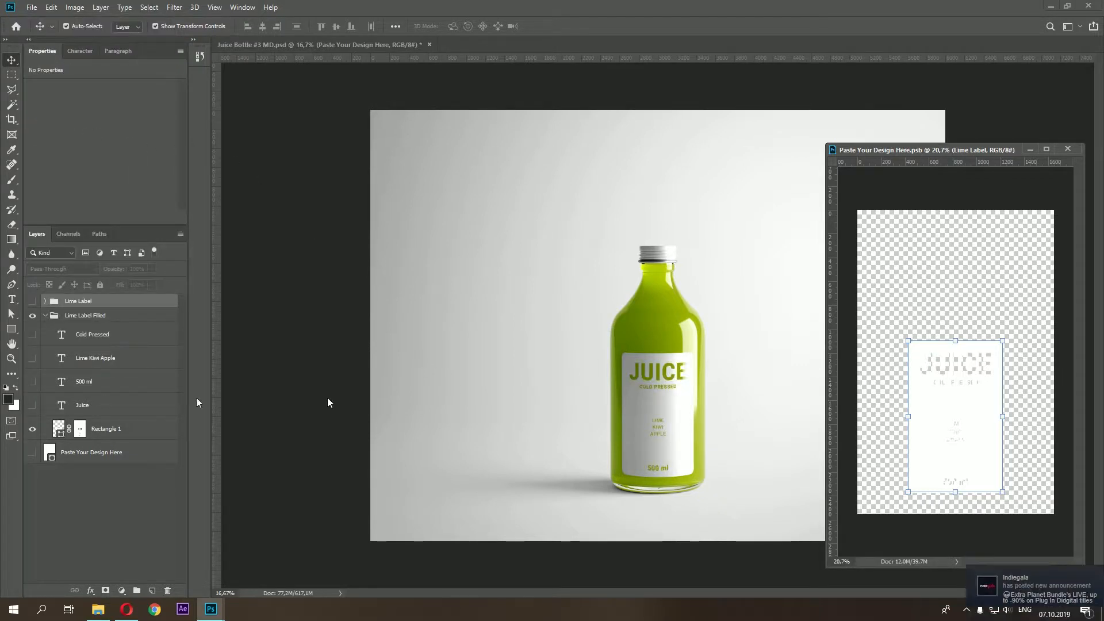
- Change the fill colour of Rectangle 1 to dark red #921919
double_click(58, 428)
left_click(239, 529)
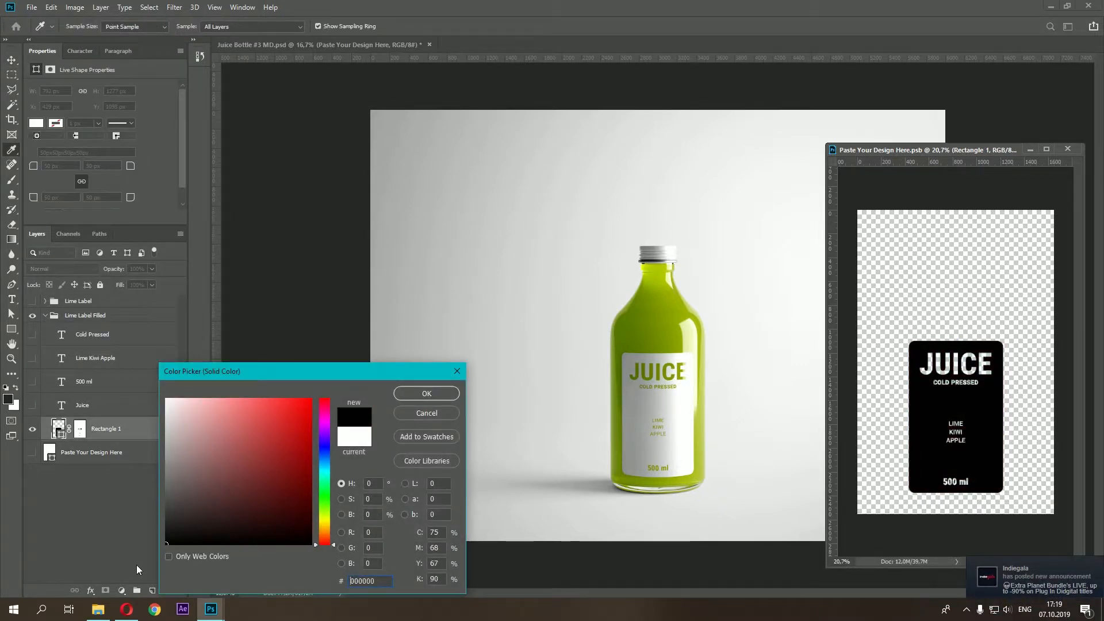
left_click(286, 460)
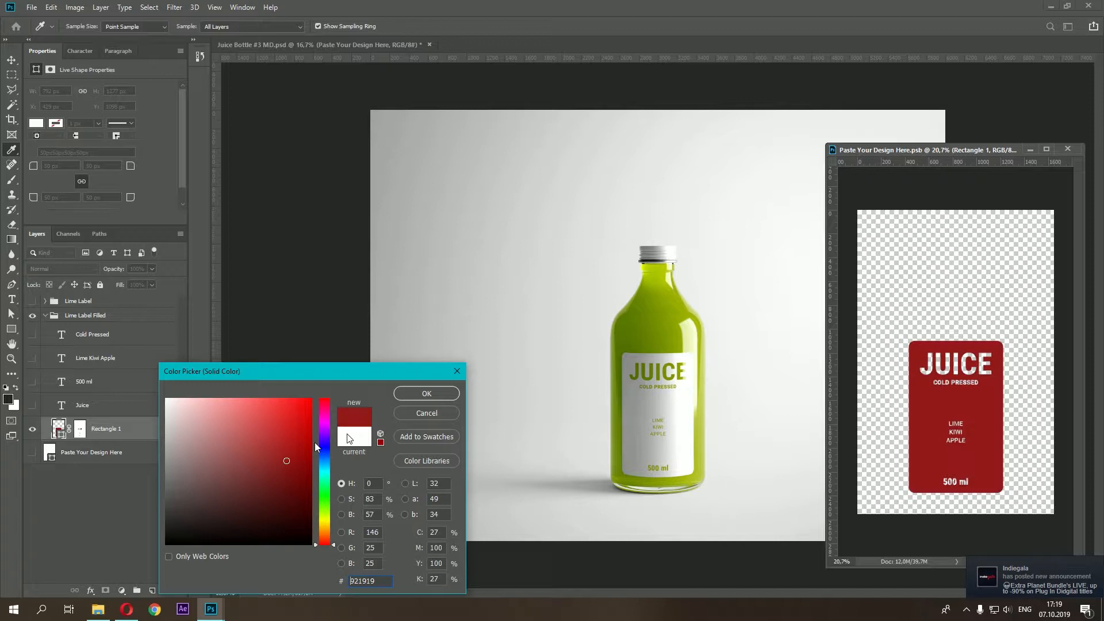
left_click(428, 395)
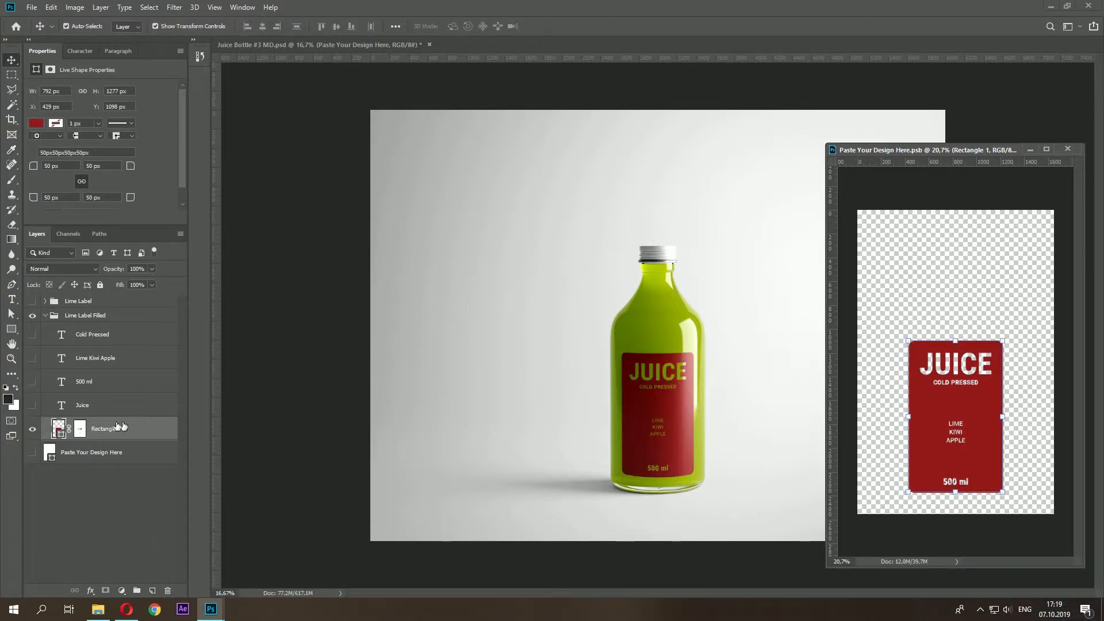
- Set the fill colour of Rectangle 1 to black #000000 and save the label design
double_click(59, 430)
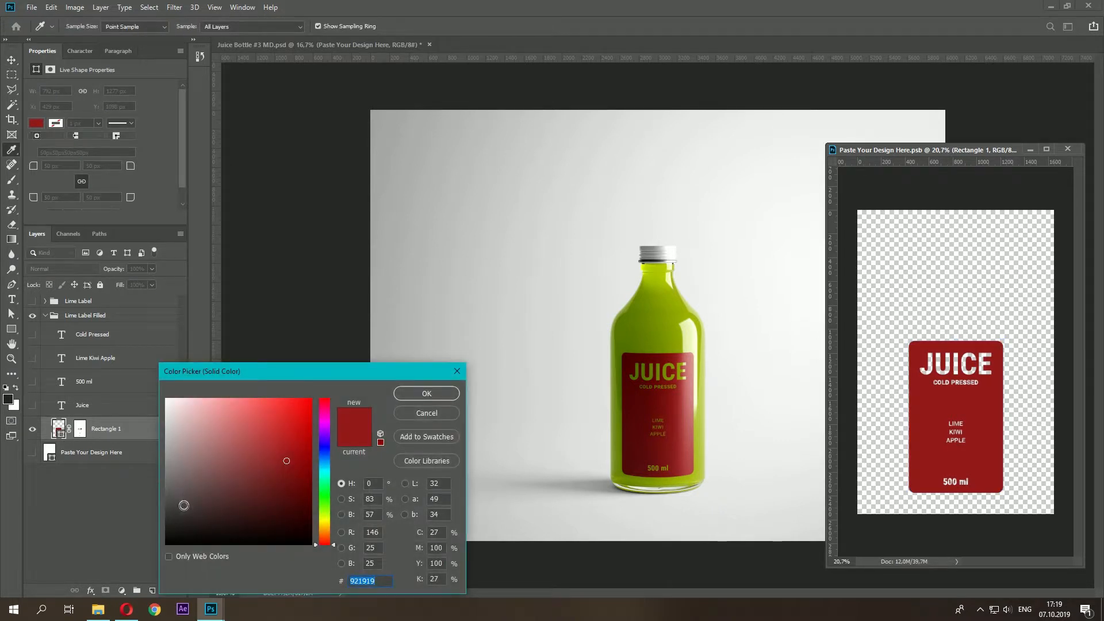
type("000000")
left_click(433, 397)
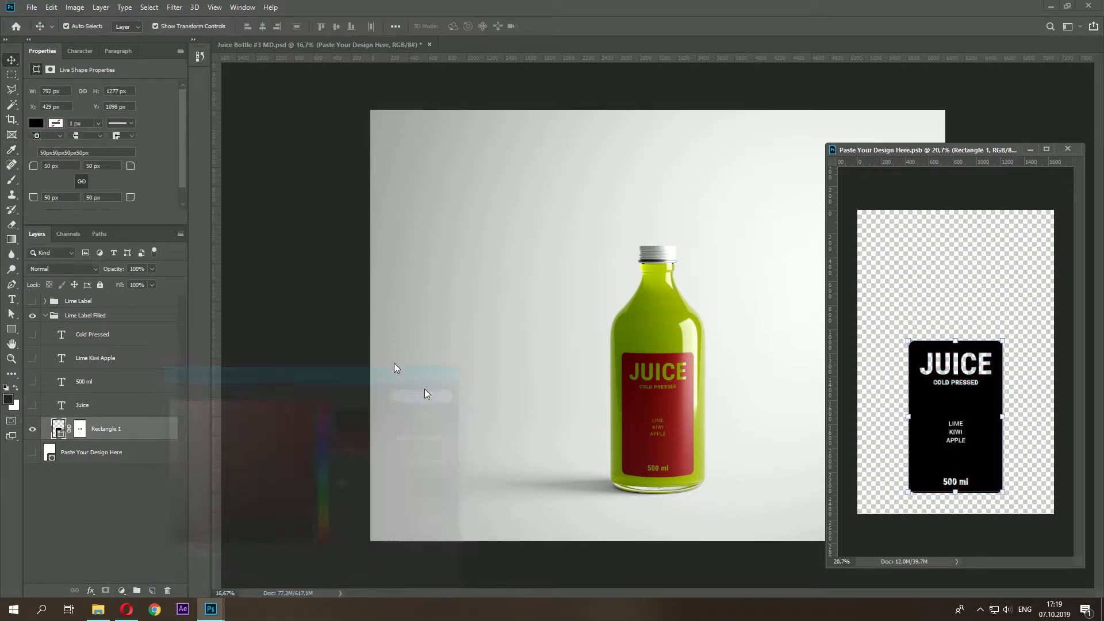
left_click(31, 9)
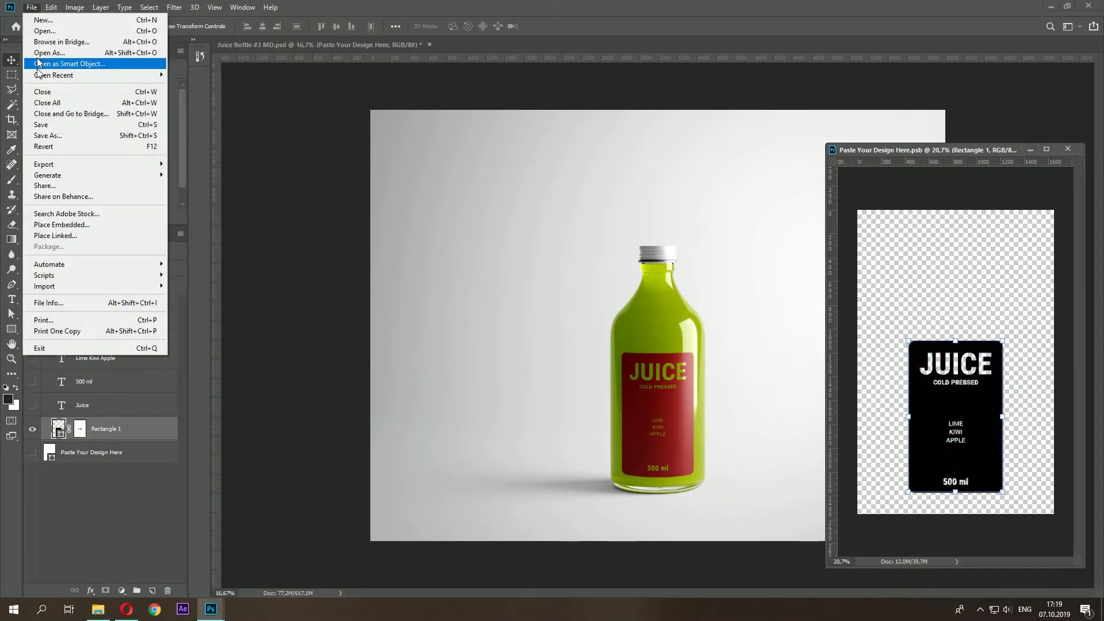
left_click(57, 111)
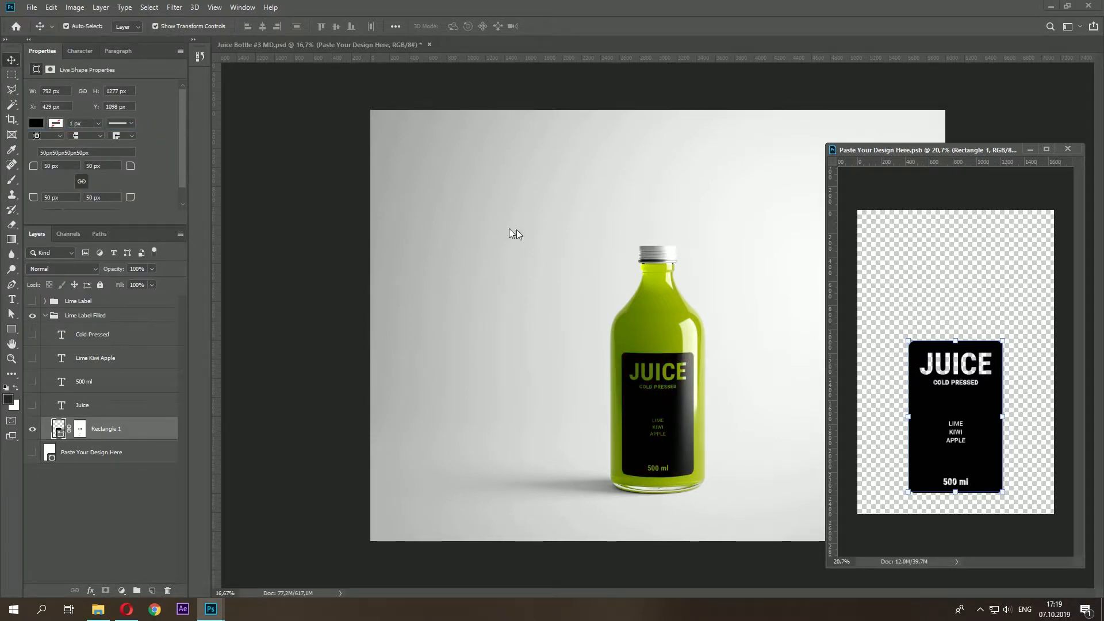
- Disable the layer mask on Rectangle 1 and close the label design, saving its changes
left_click(80, 428, "shift")
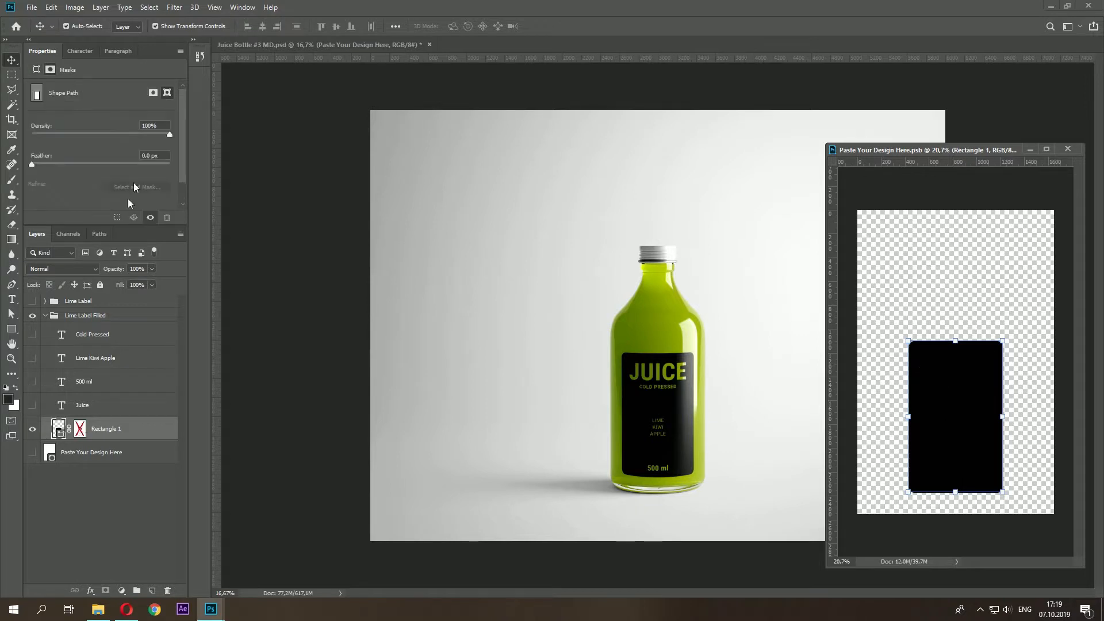
left_click(1067, 149)
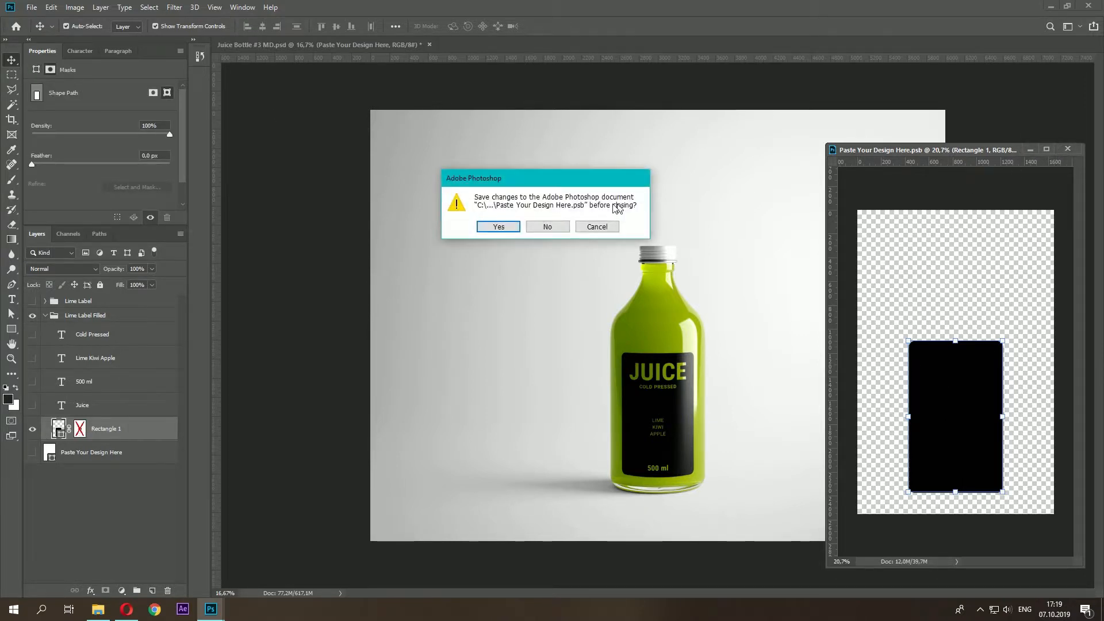
left_click(499, 227)
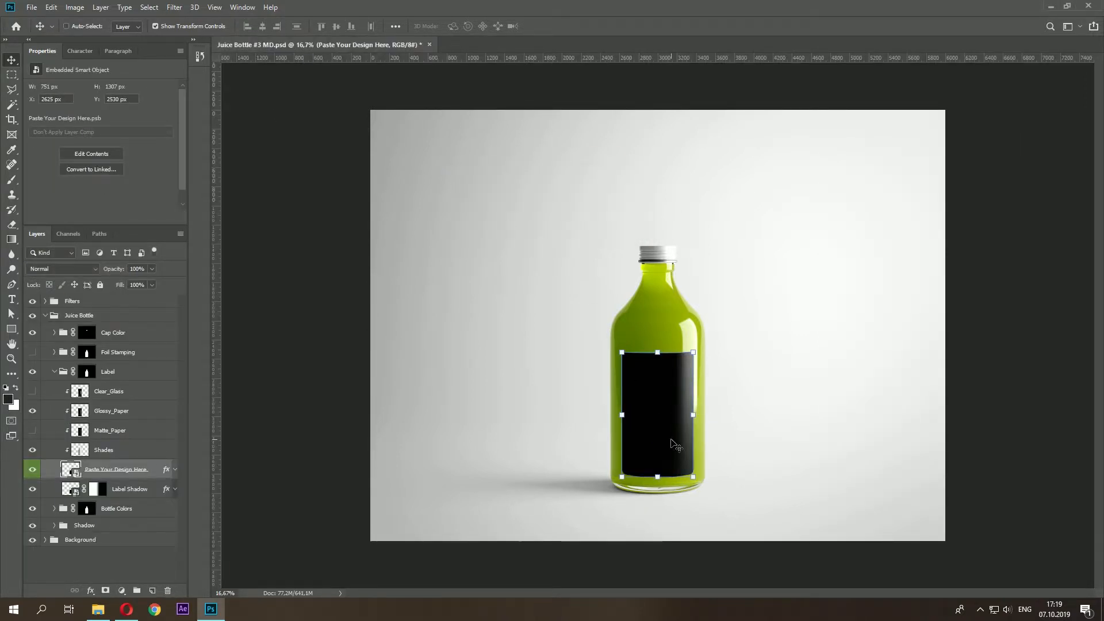
- Collapse and hide the Label group and show the Foil Stamping group on the bottle
key("ctrl+1")
scroll(684, 351, "down", 5)
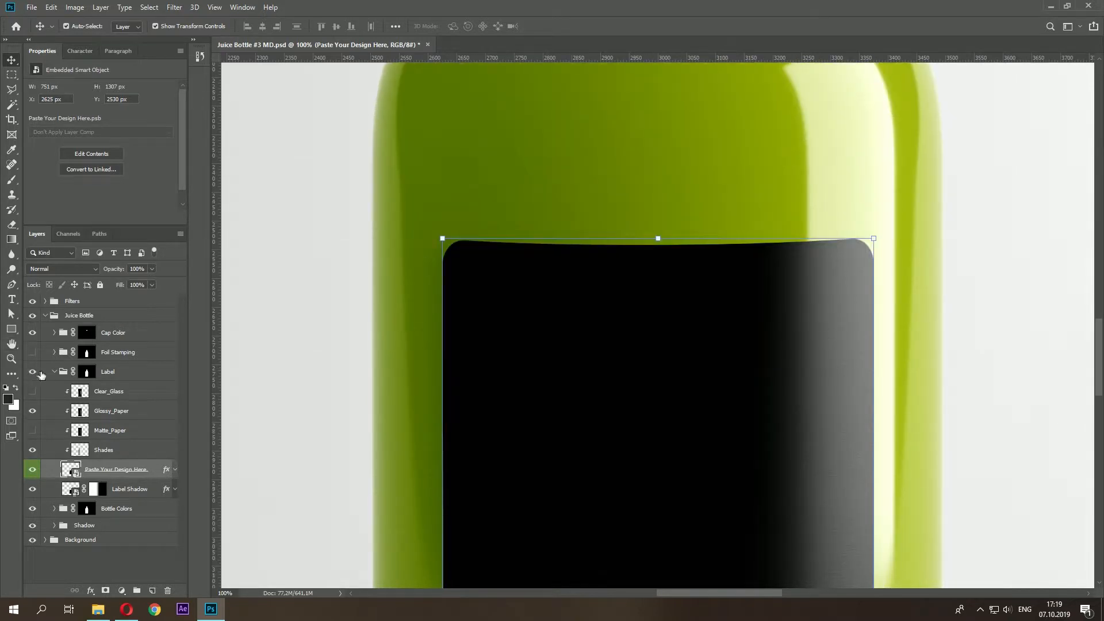
left_click(55, 375)
left_click(32, 371)
left_click(33, 351)
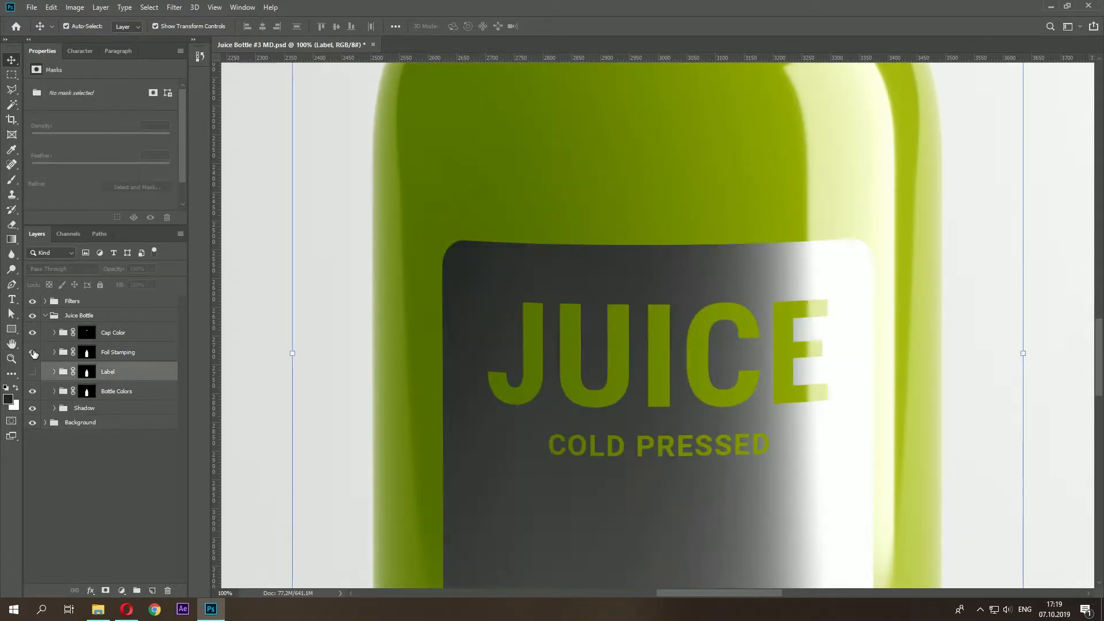
- Expand the Foil Stamping group and open the contents of its foil stamping smart object
left_click(109, 351)
scroll(623, 266, "down", 5)
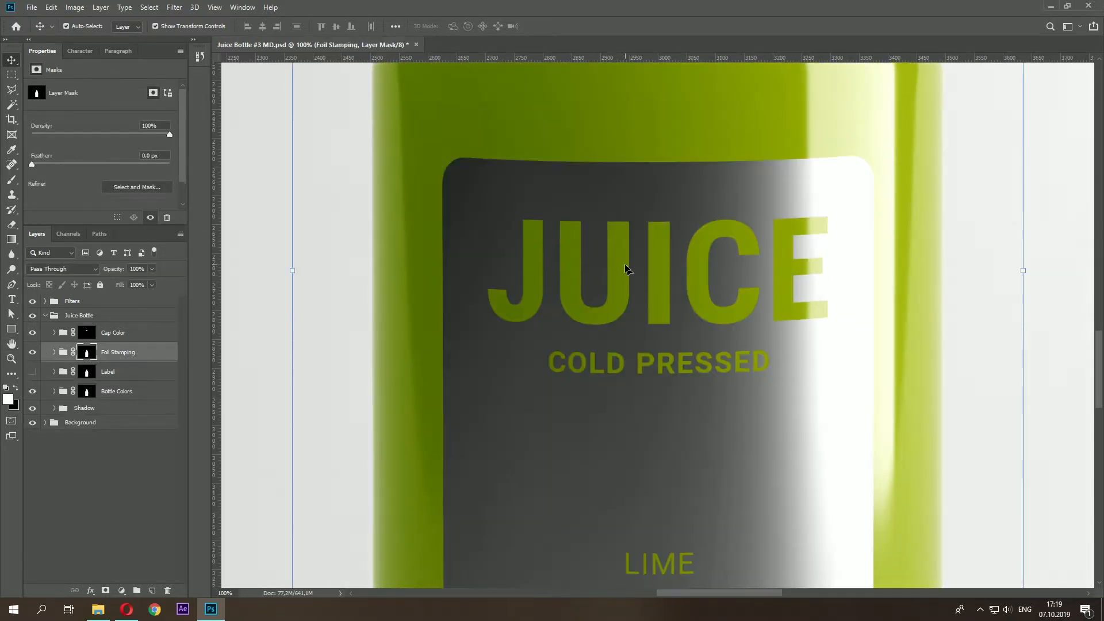
left_click(54, 351)
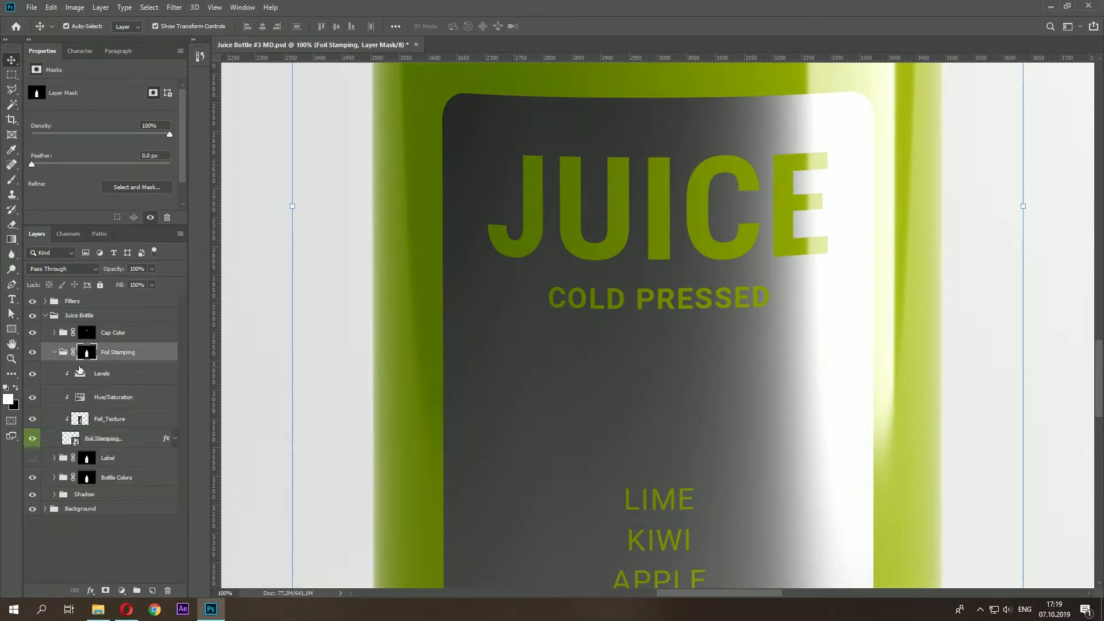
right_click(103, 441)
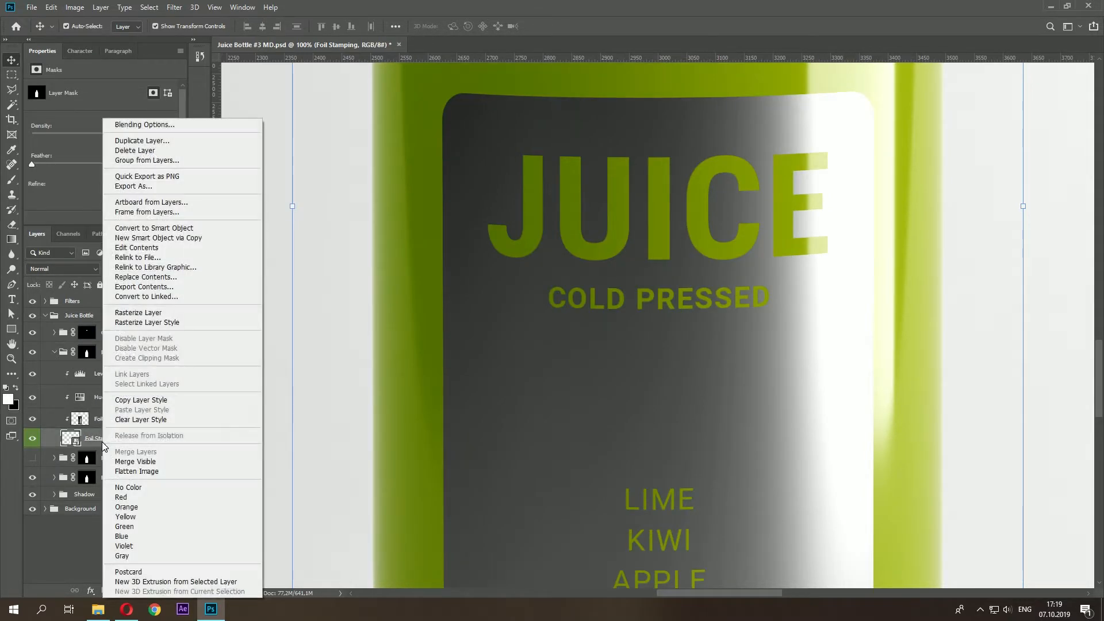
left_click(137, 247)
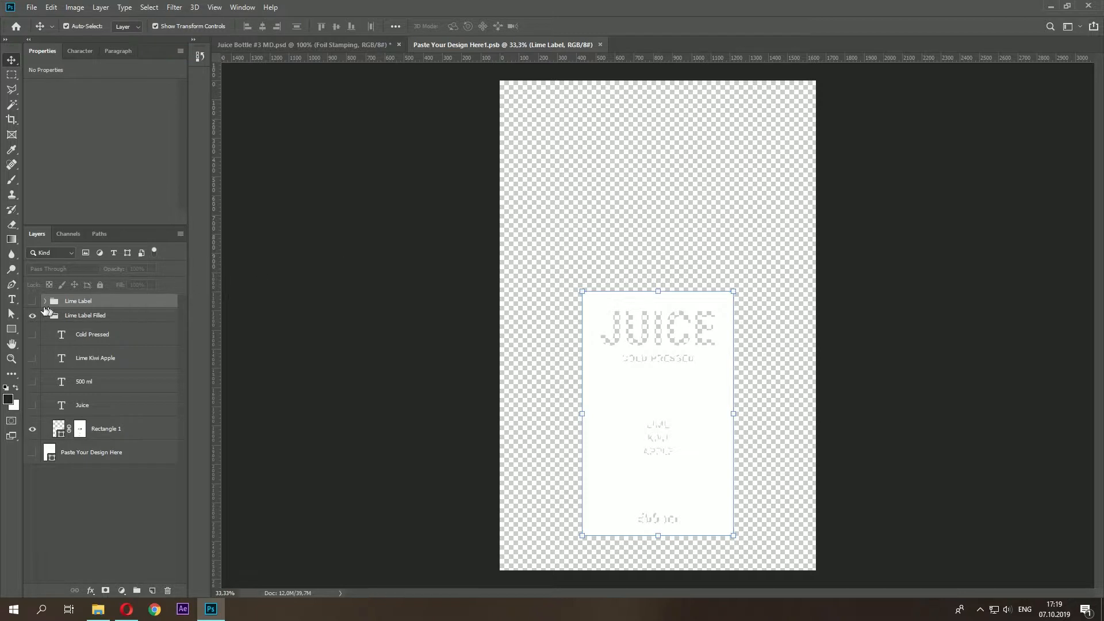
- Show Lime Label in place of Lime Label Filled and close the foil design, saving its changes
left_click(32, 300)
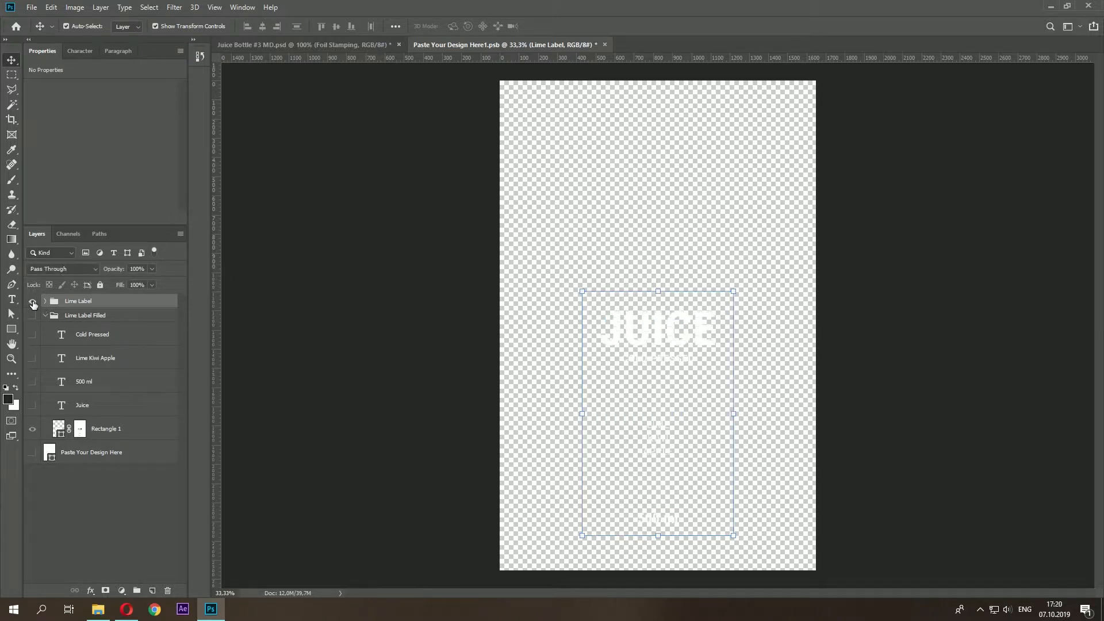
left_click(604, 44)
left_click(498, 226)
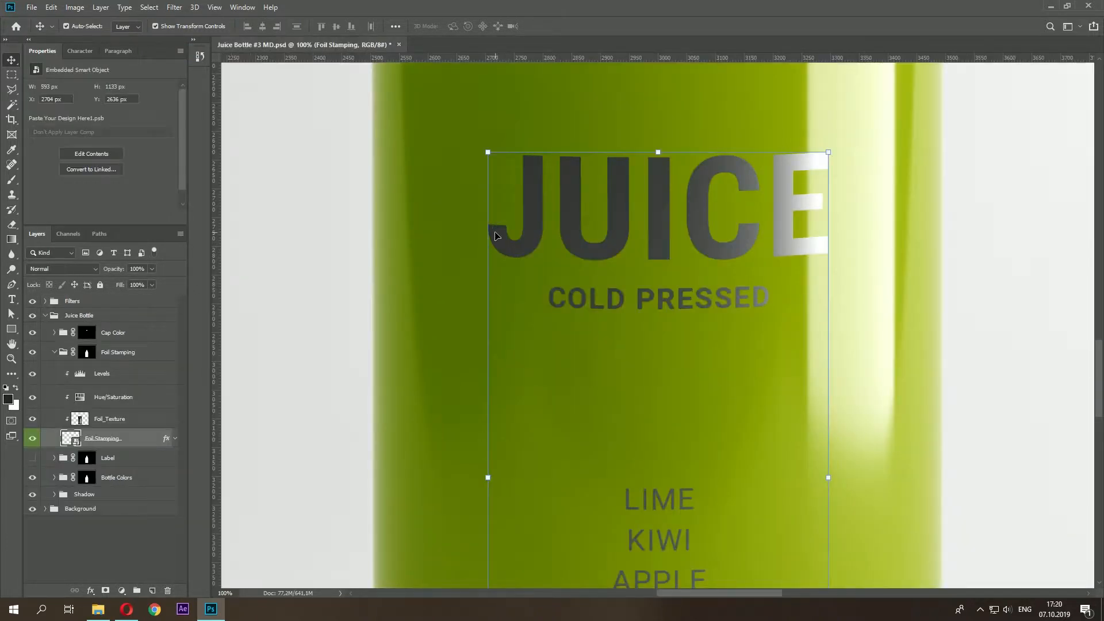
- Show the Label group beneath the foil stamping and inspect the foil lettering at 100% zoom
left_click(33, 458)
scroll(534, 372, "down", 3)
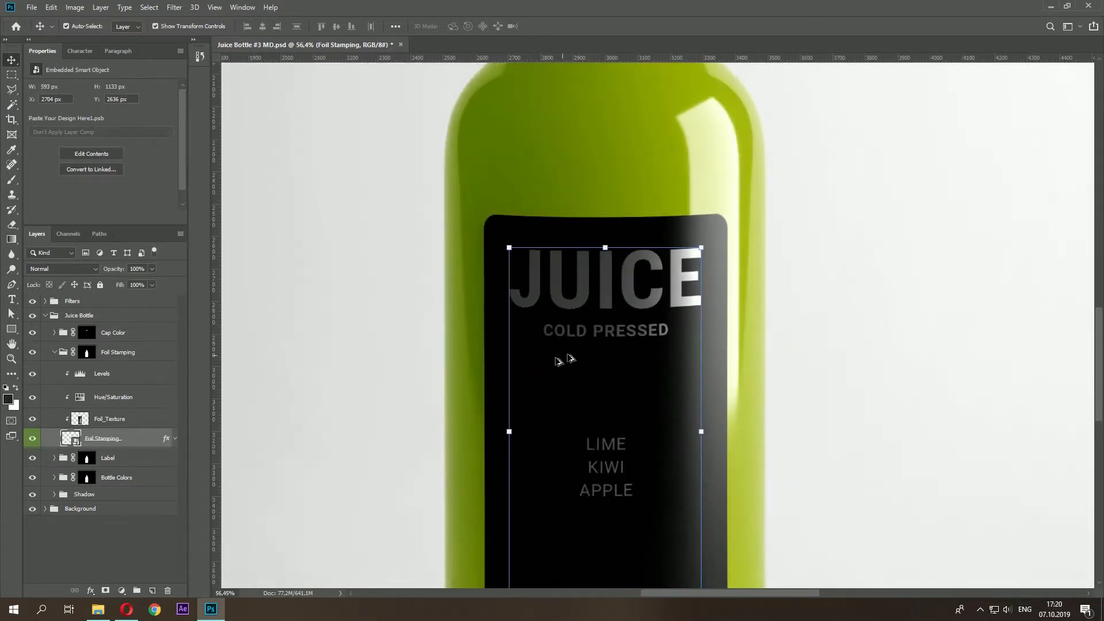
scroll(615, 314, "up", 2)
key("ctrl+1")
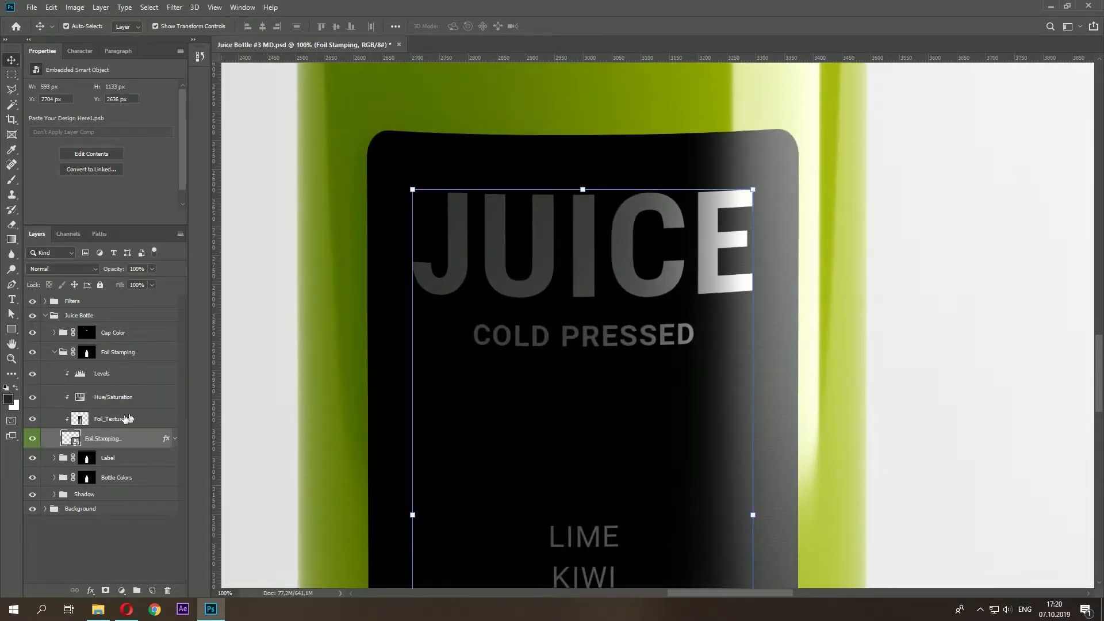
- Tint the foil lettering with Hue 347 and Saturation 72, and set its Levels midtone to 0.54
left_click(118, 398)
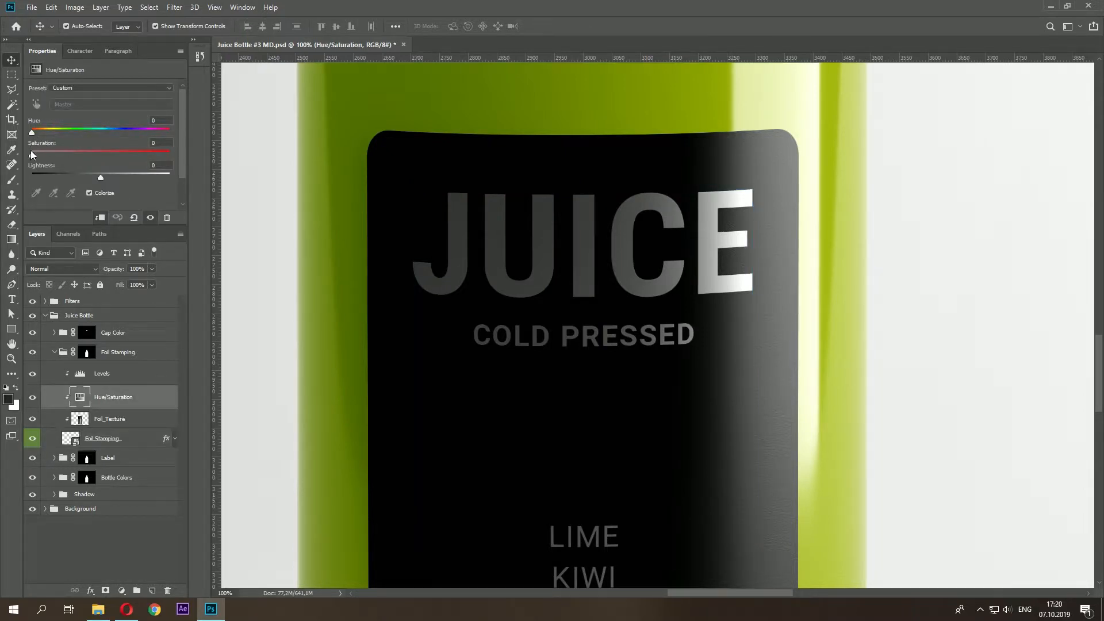
left_click_drag(72, 155, 111, 157)
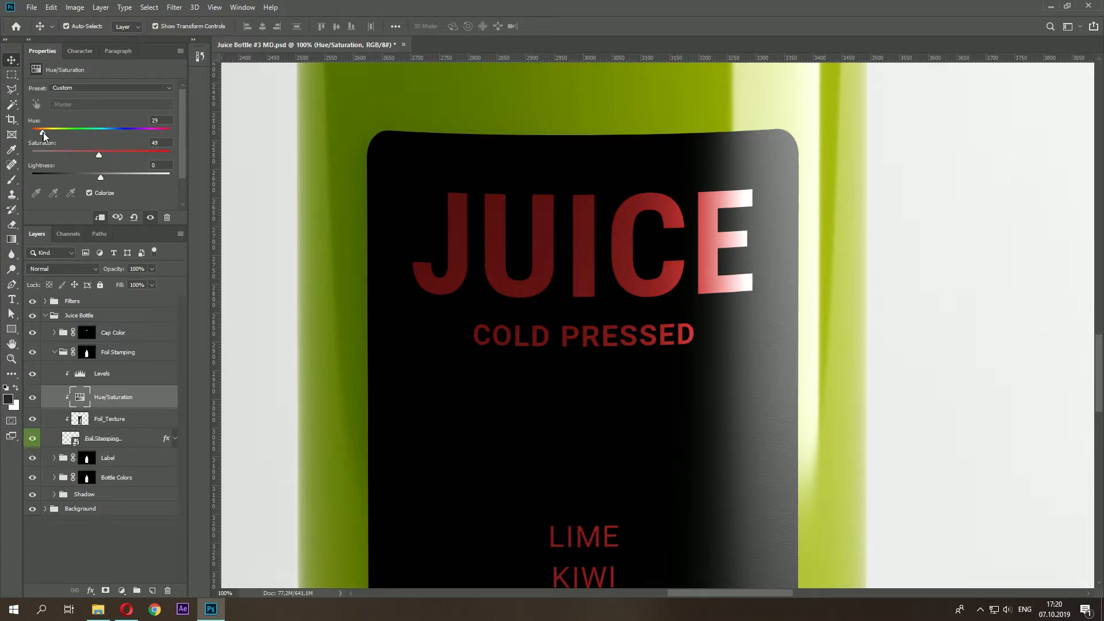
left_click_drag(43, 133, 141, 135)
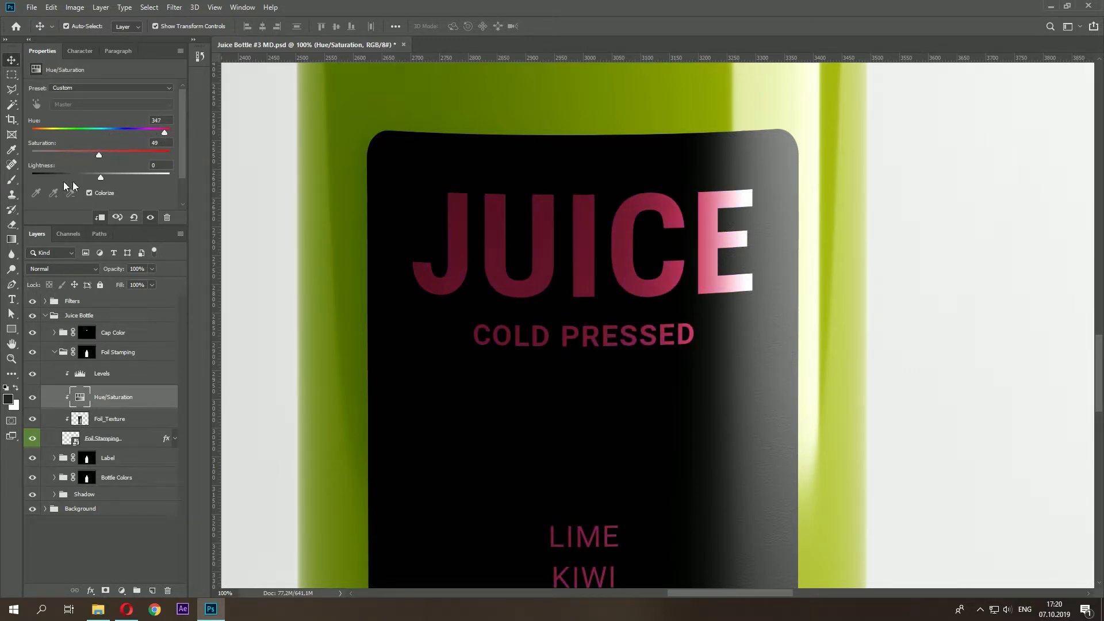
left_click_drag(99, 156, 131, 155)
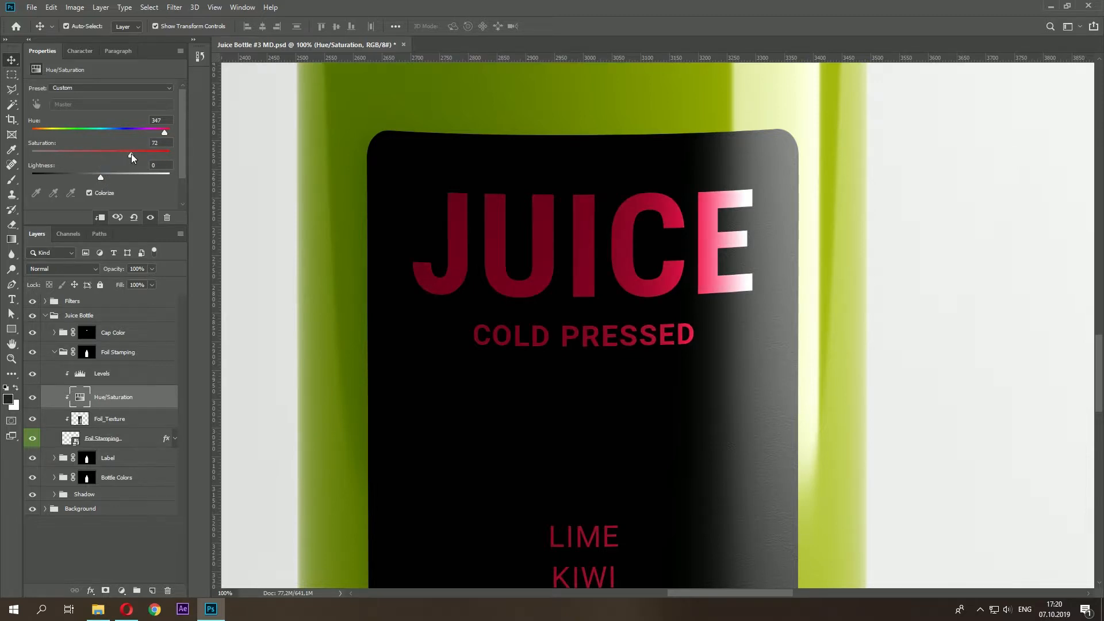
left_click(100, 374)
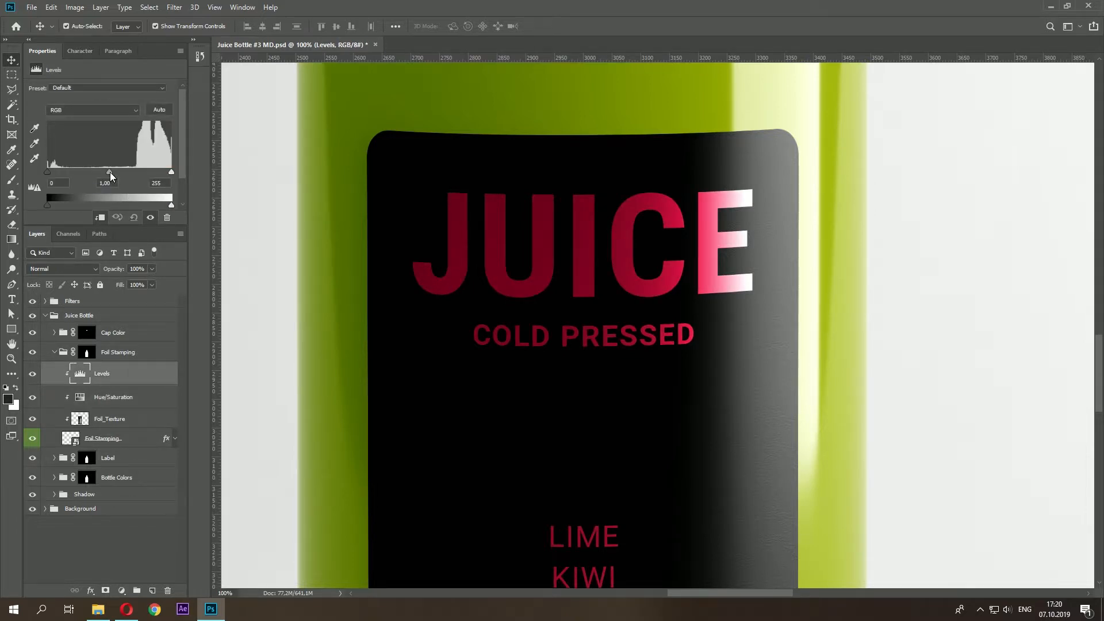
left_click_drag(109, 172, 132, 170)
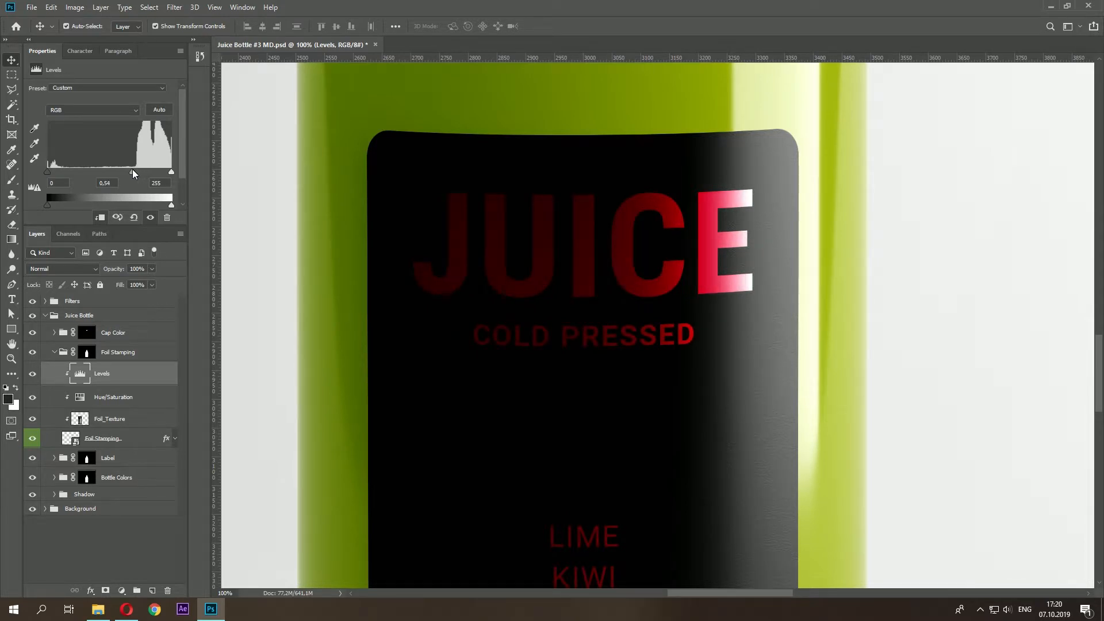
- Set the foil lettering's Hue to 101 and inspect the green foil on the bottle
left_click(106, 401)
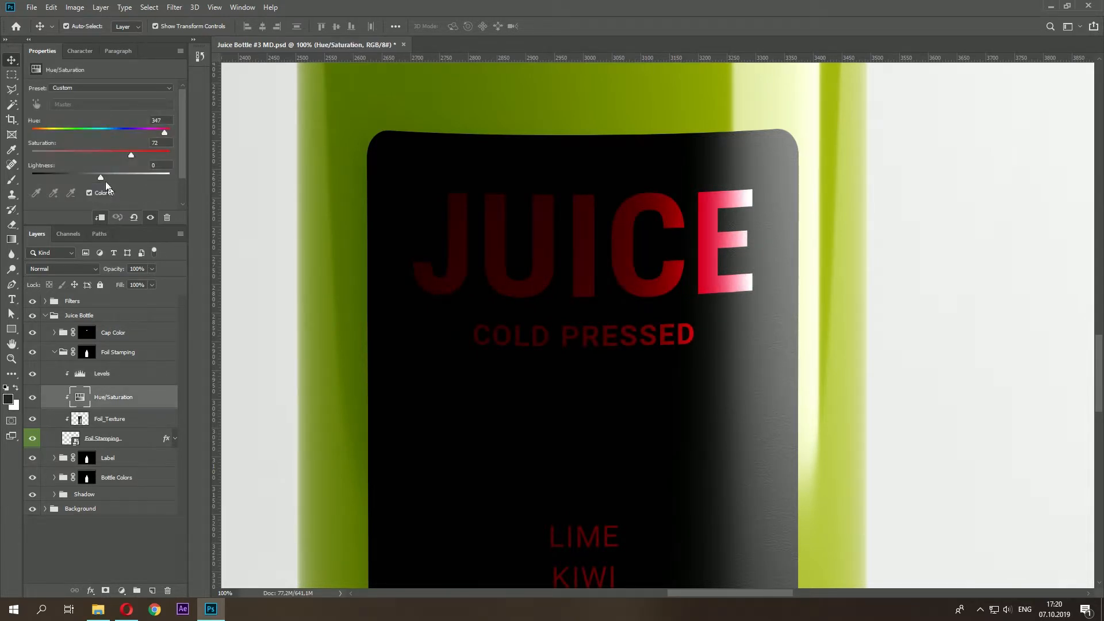
left_click_drag(163, 133, 78, 135)
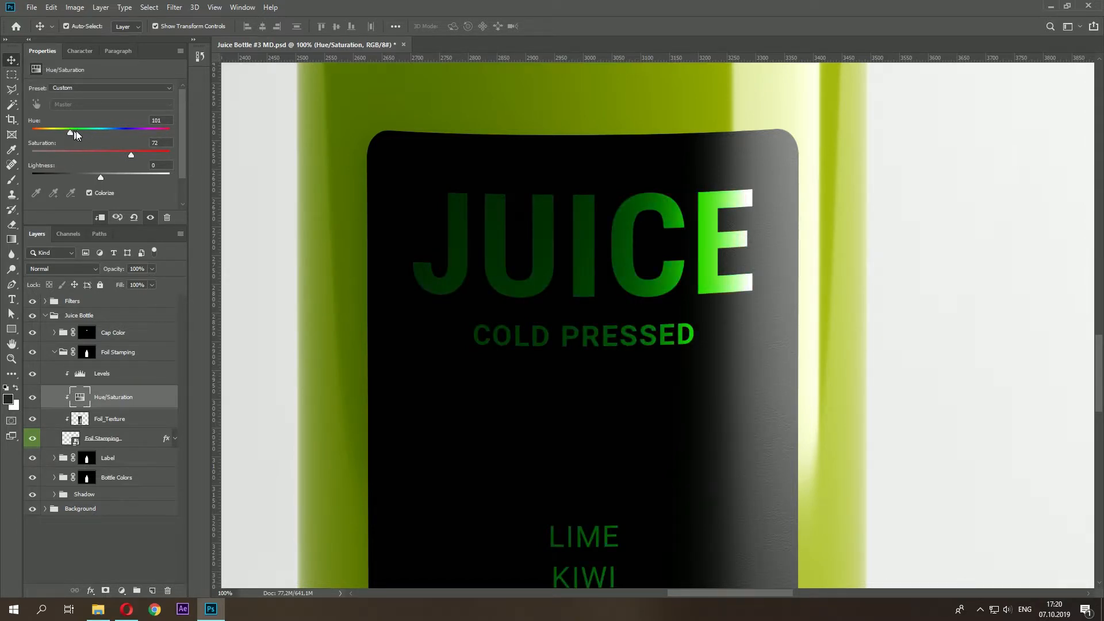
key("ctrl+0")
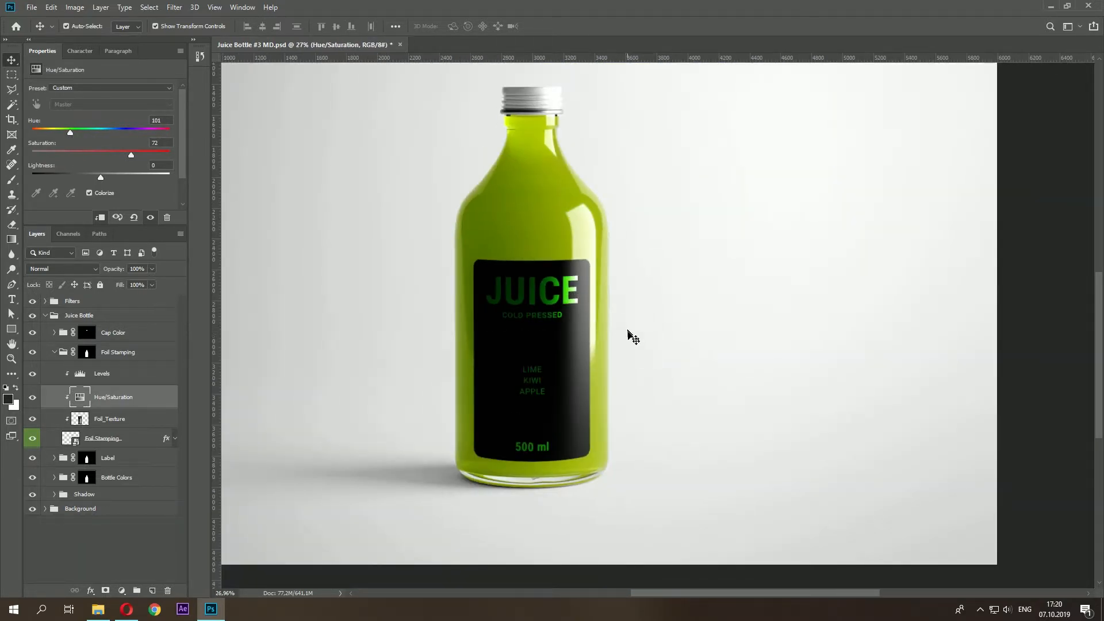
scroll(547, 294, "up", 5)
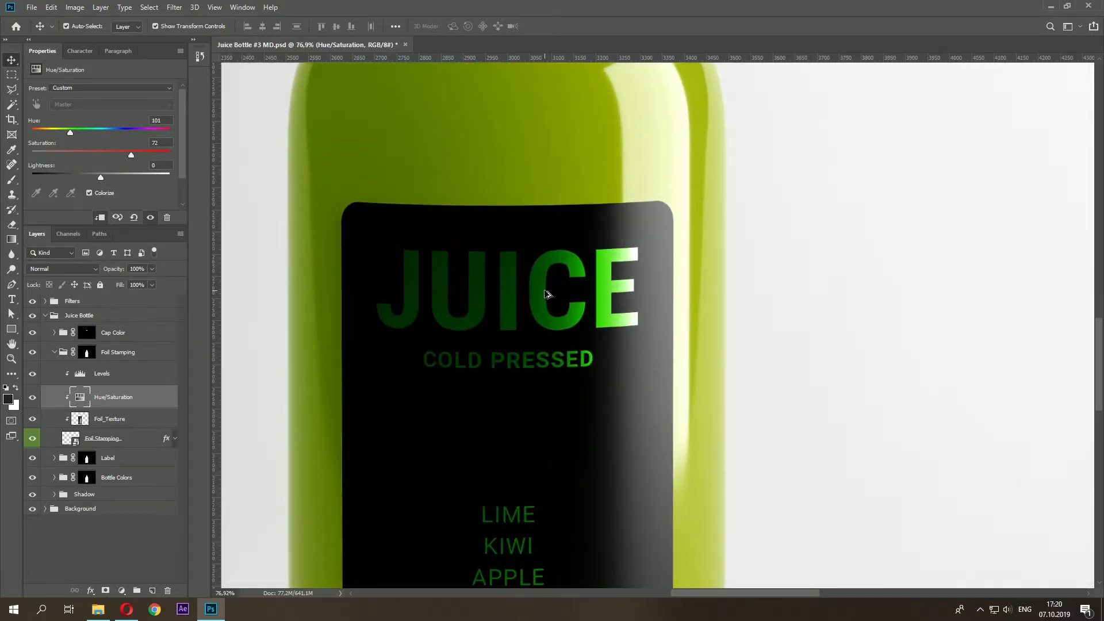
scroll(803, 384, "down", 10)
scroll(658, 345, "up", 6)
- Hide the foil's Levels and Hue/Saturation adjustments, and collapse the Foil Stamping and Juice Bottle groups
left_click_drag(33, 375, 33, 393)
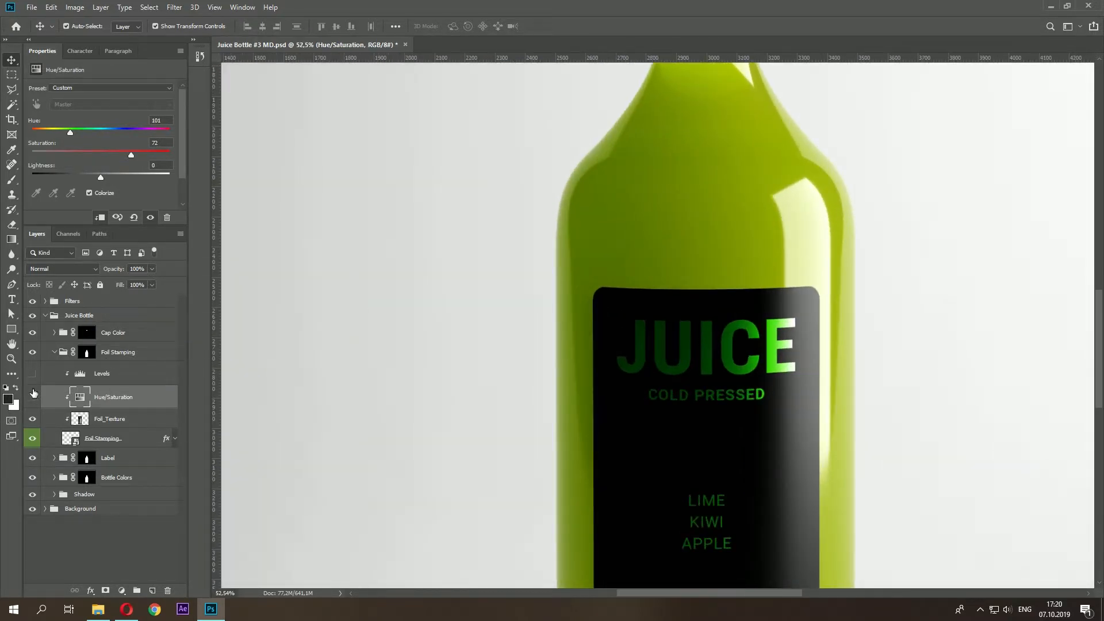
left_click(54, 352)
left_click(45, 315)
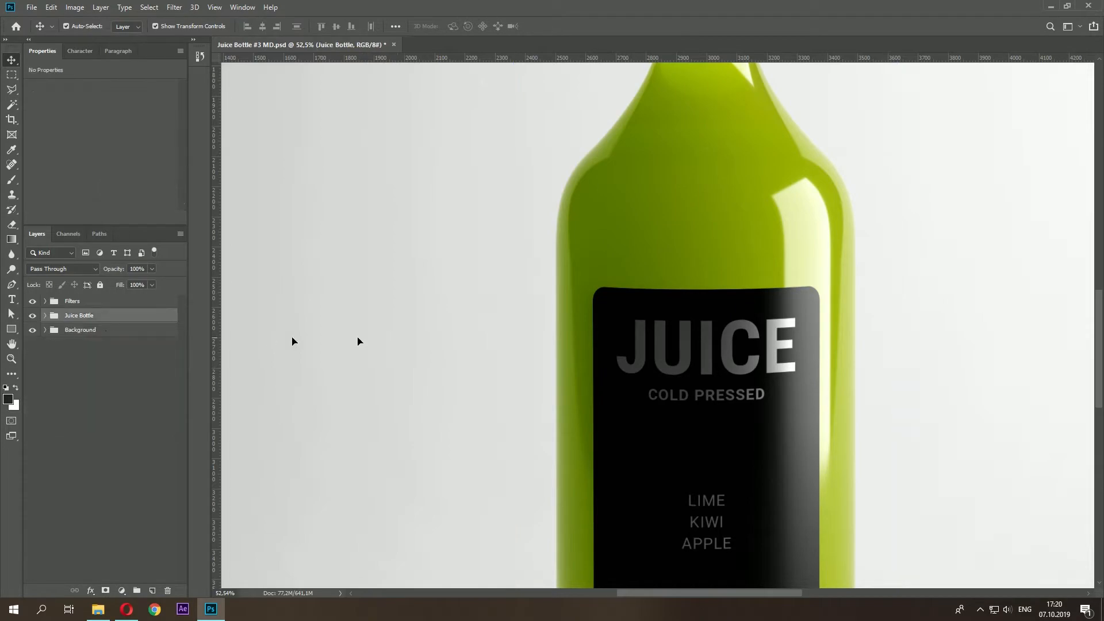
scroll(615, 316, "down", 4)
scroll(607, 330, "down", 3)
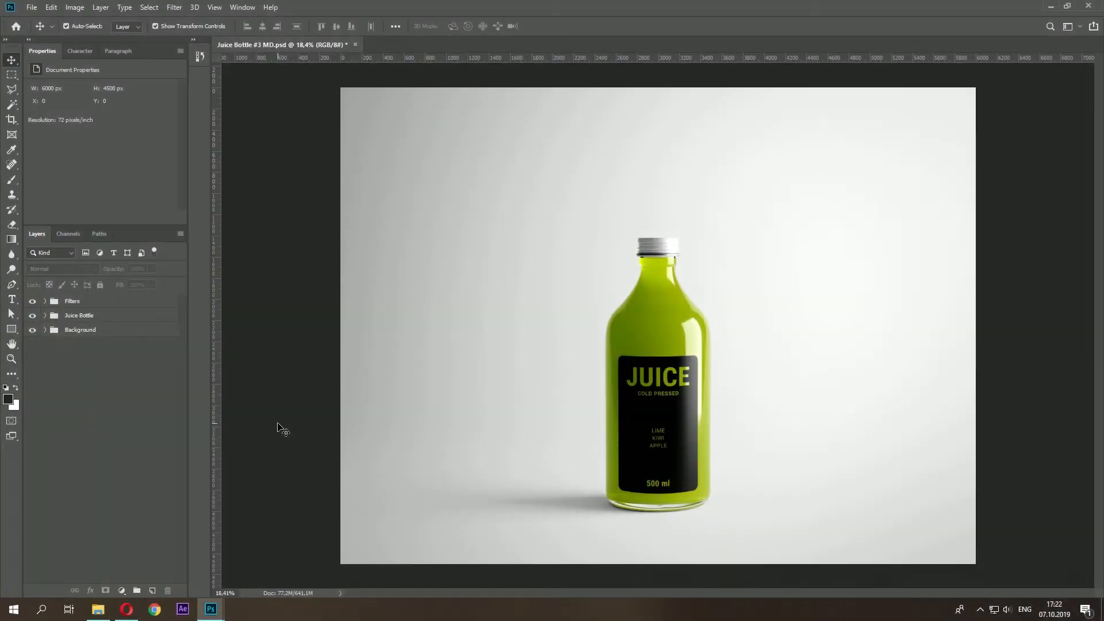
- Expand the Juice Bottle and Label groups and hide the label's Glossy_Paper reflection, viewing the label at 100%
left_click(94, 320)
left_click(45, 315)
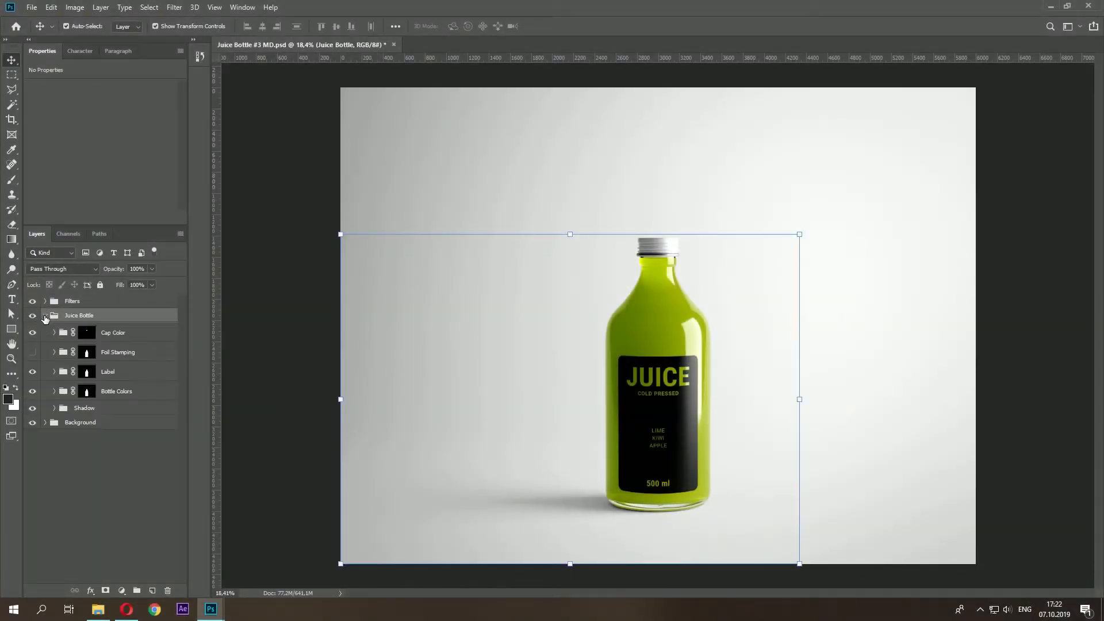
left_click(110, 374)
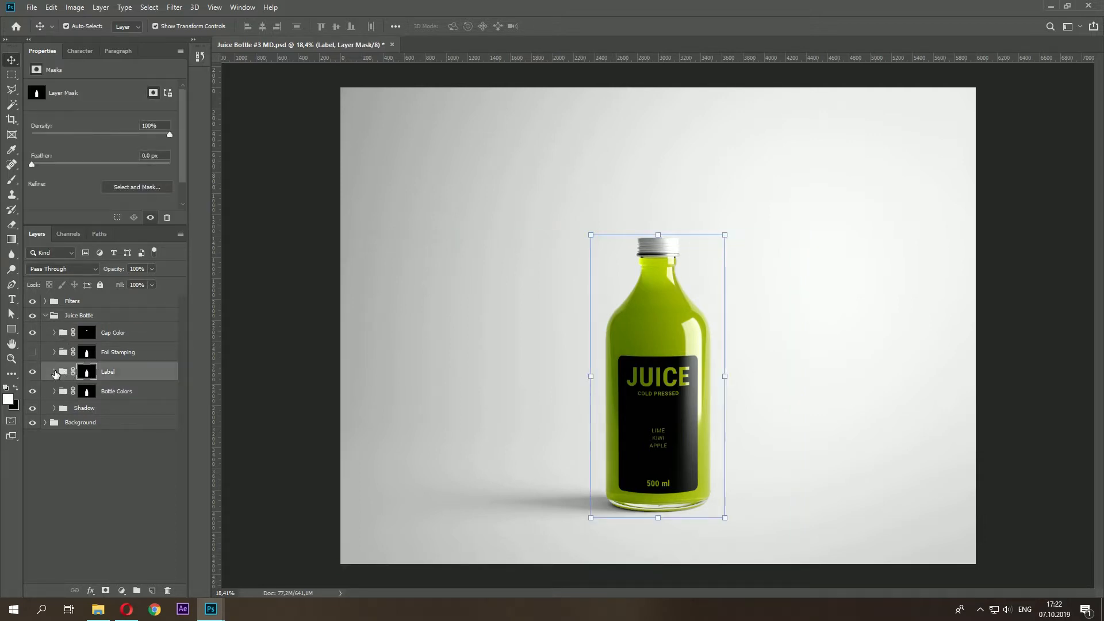
left_click(55, 372)
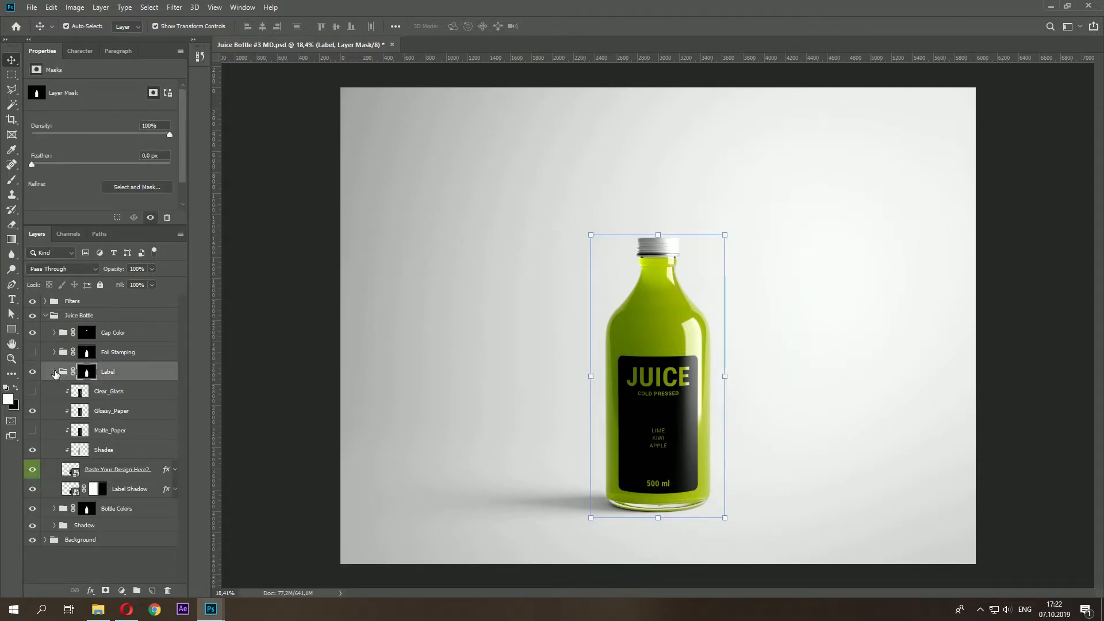
left_click(118, 412)
key("ctrl+1")
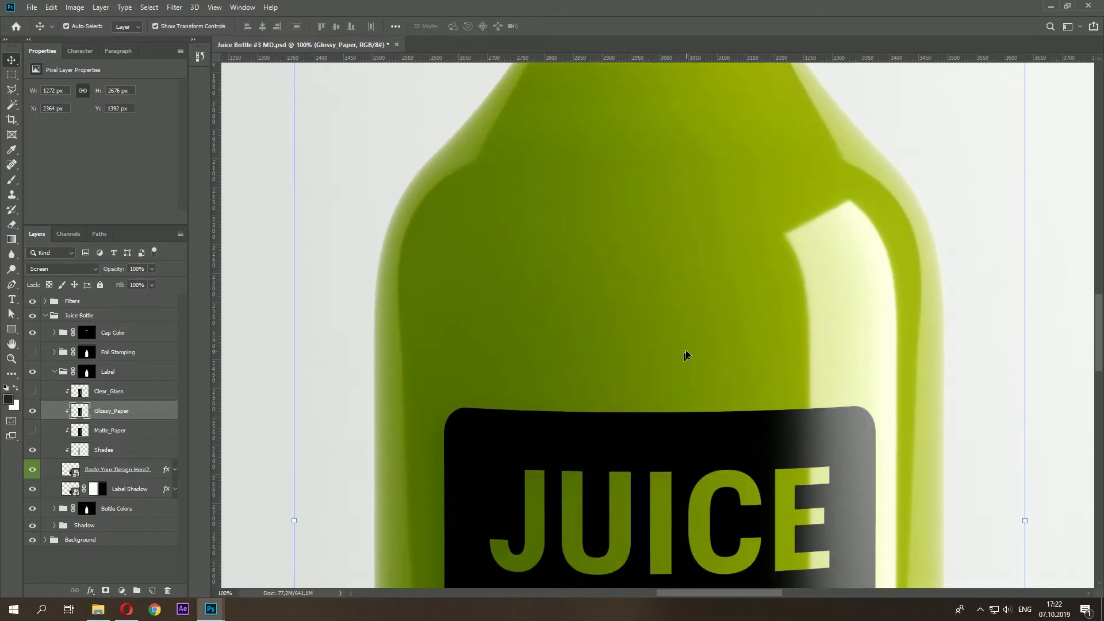
scroll(686, 355, "down", 5)
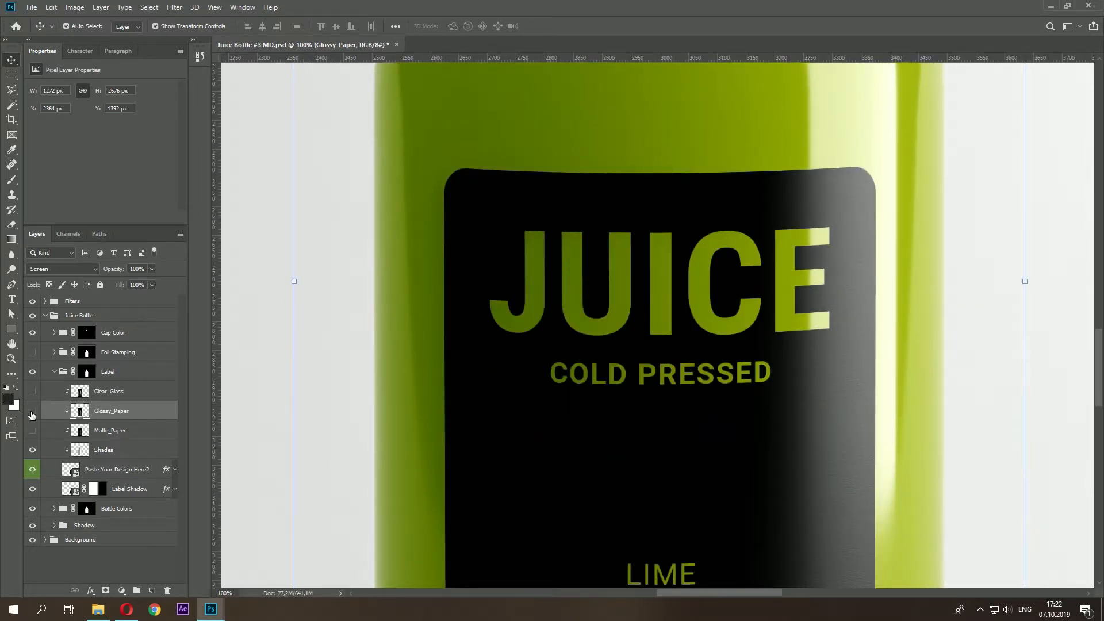
left_click(32, 411)
- Toggle the Matte_Paper layer on and off to compare the matte finish on the label
left_click(118, 433)
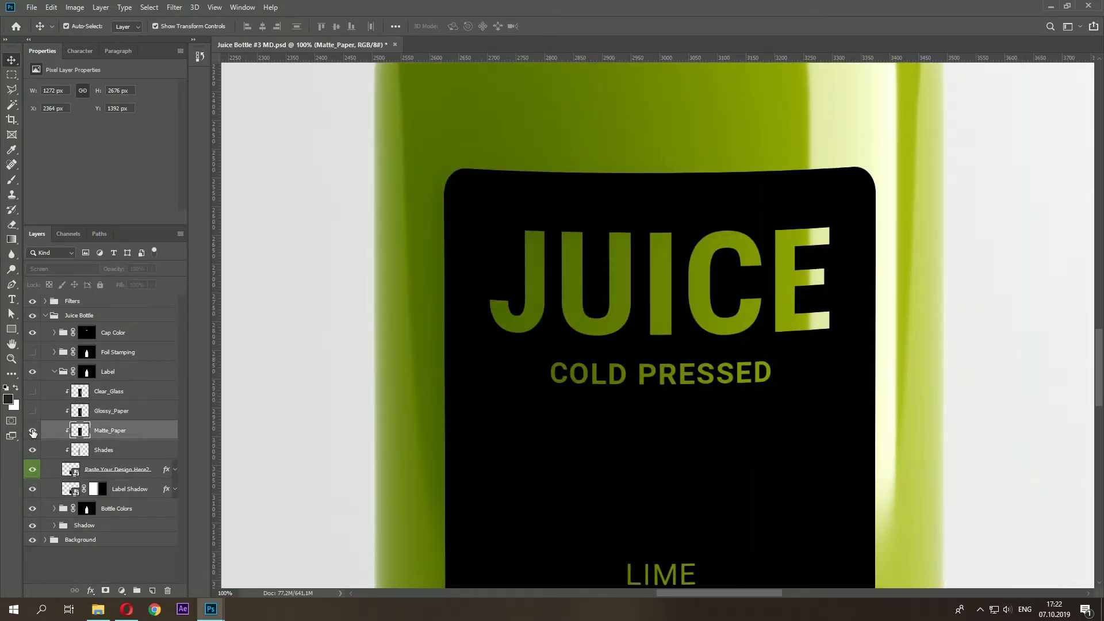
left_click(33, 431)
left_click(33, 431)
left_click(32, 431)
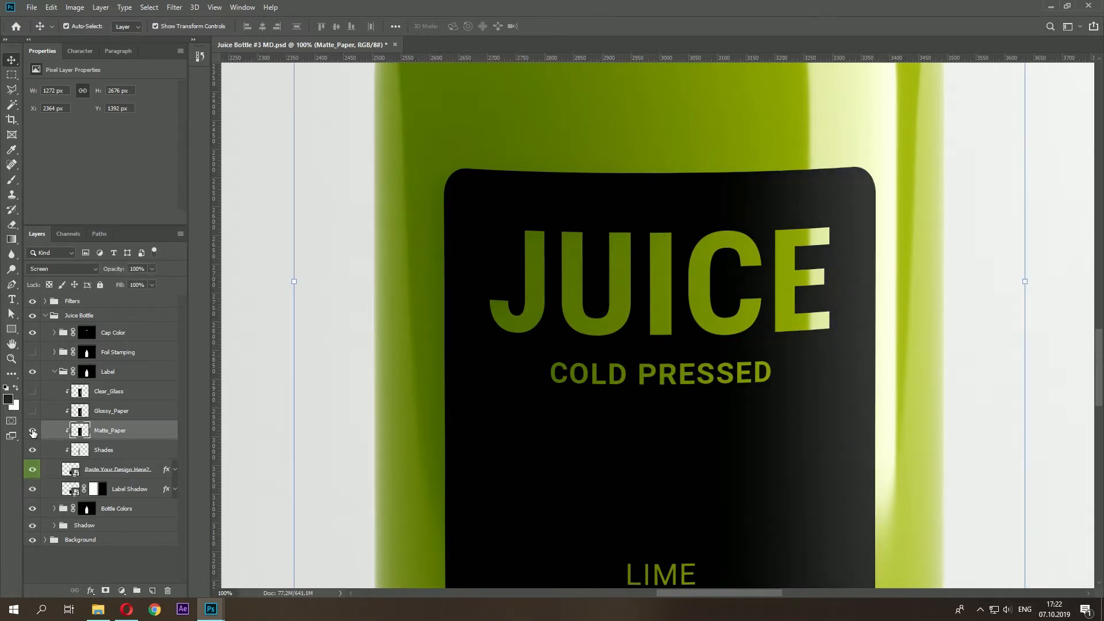
left_click(32, 432)
- Compare the Clear_Glass reflection with the glossy finish and leave only Clear_Glass shown on the label
left_click(109, 396)
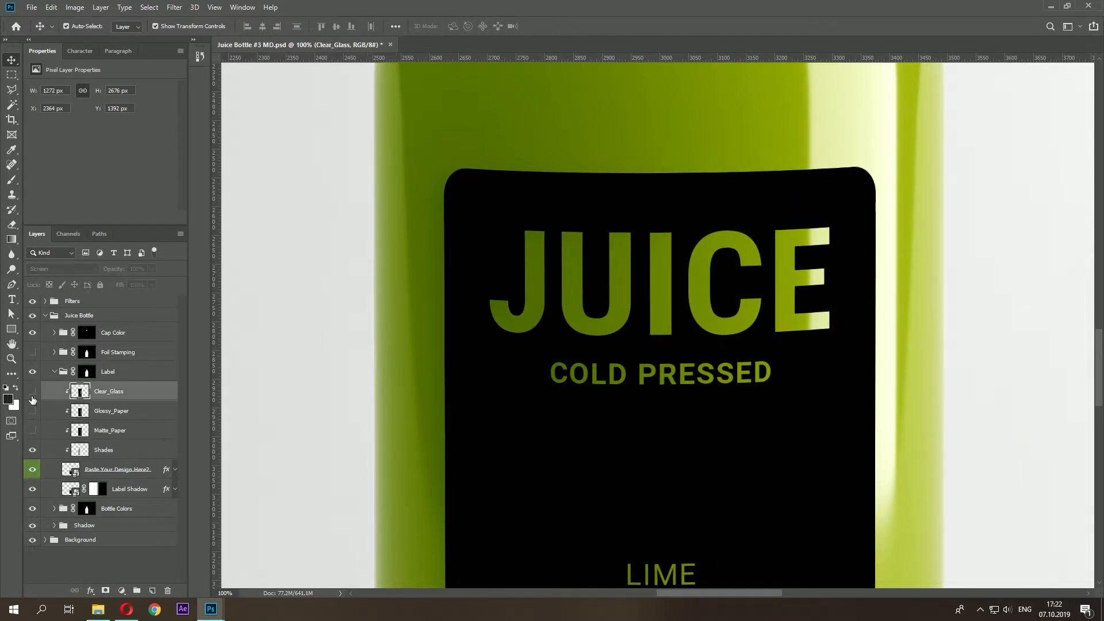
left_click(33, 392)
left_click(32, 391)
left_click(32, 391)
left_click(32, 391)
left_click(34, 411)
left_click(34, 411)
left_click(32, 391)
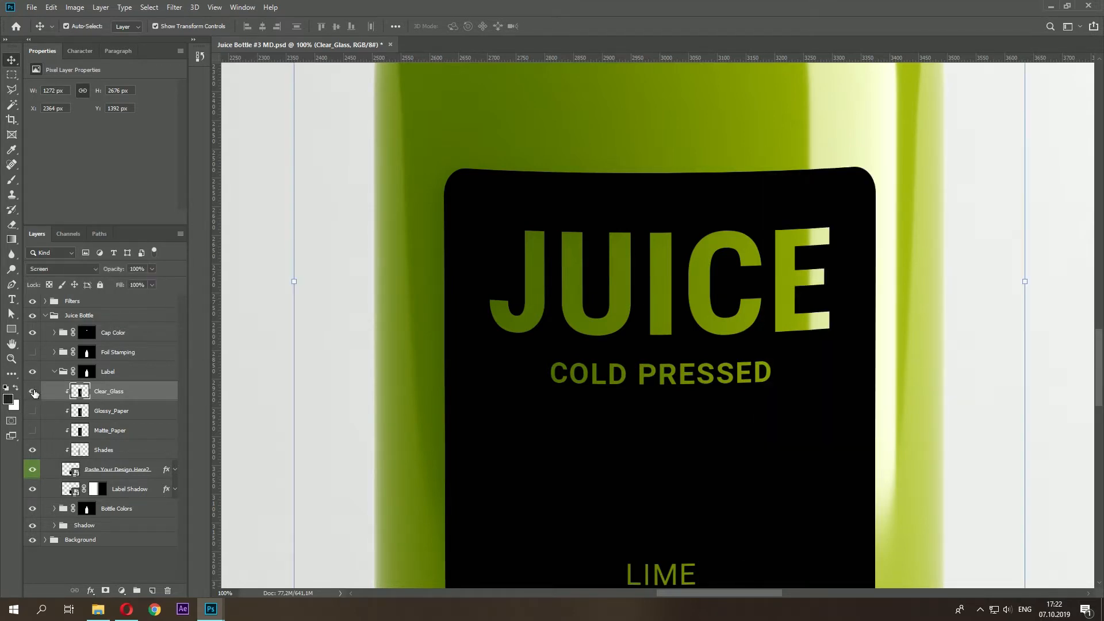
- Set the Clear_Glass reflection's opacity to 75%
scroll(554, 312, "down", 3)
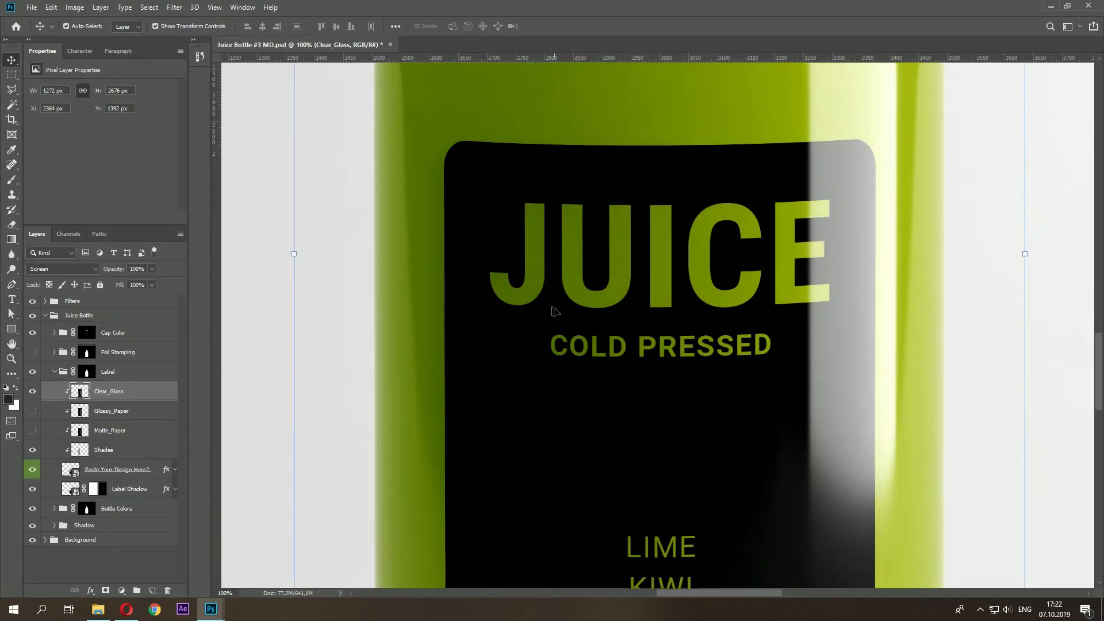
scroll(577, 295, "up", 1)
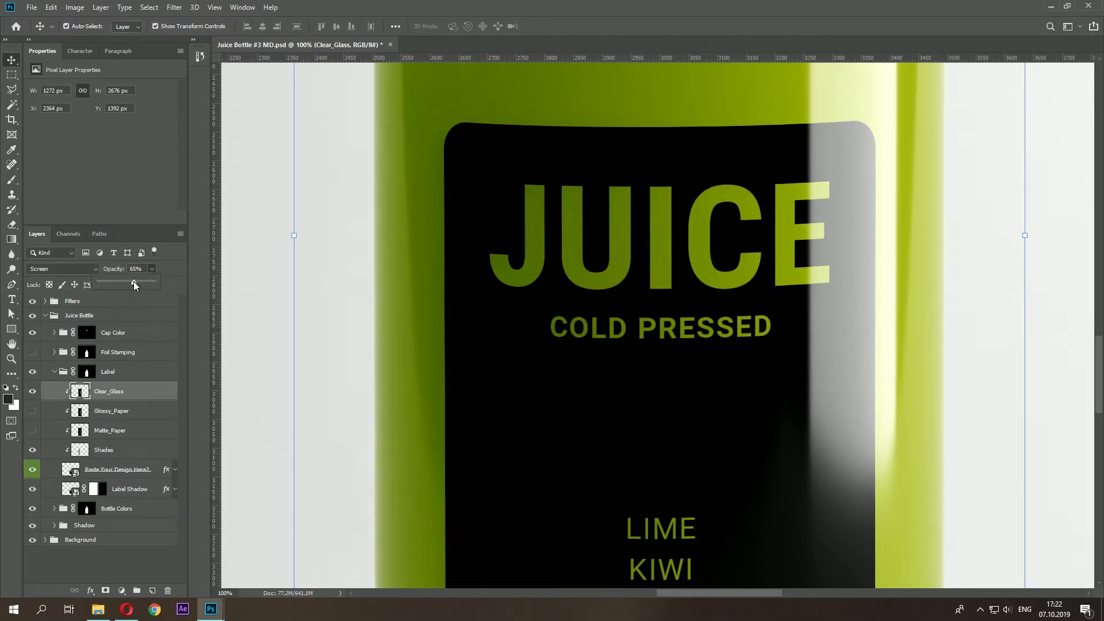
left_click_drag(133, 281, 134, 281)
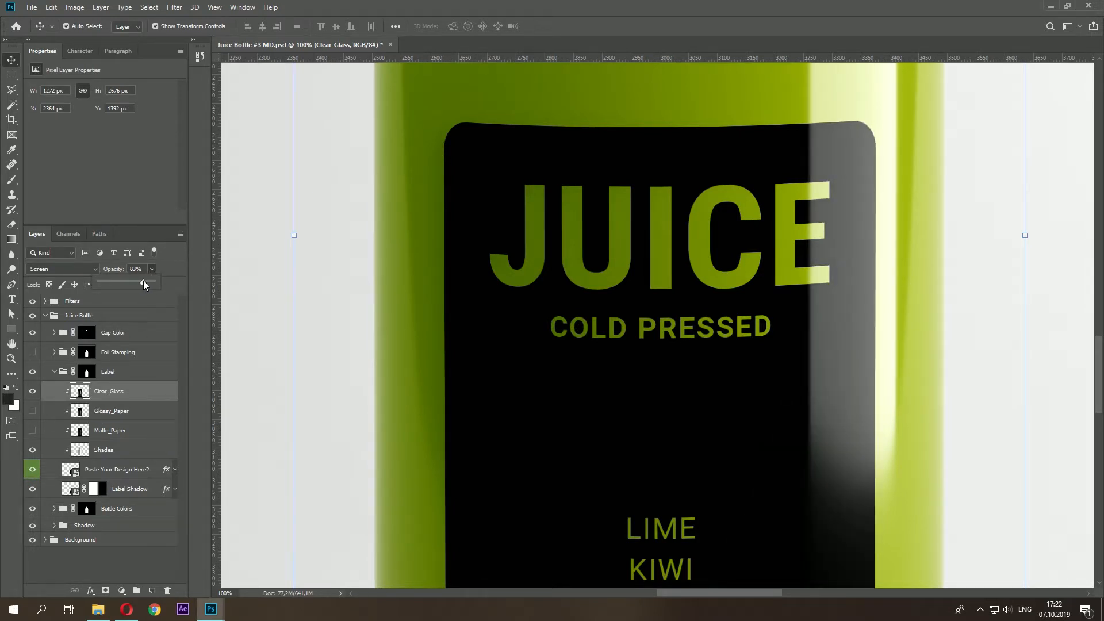
left_click(140, 269)
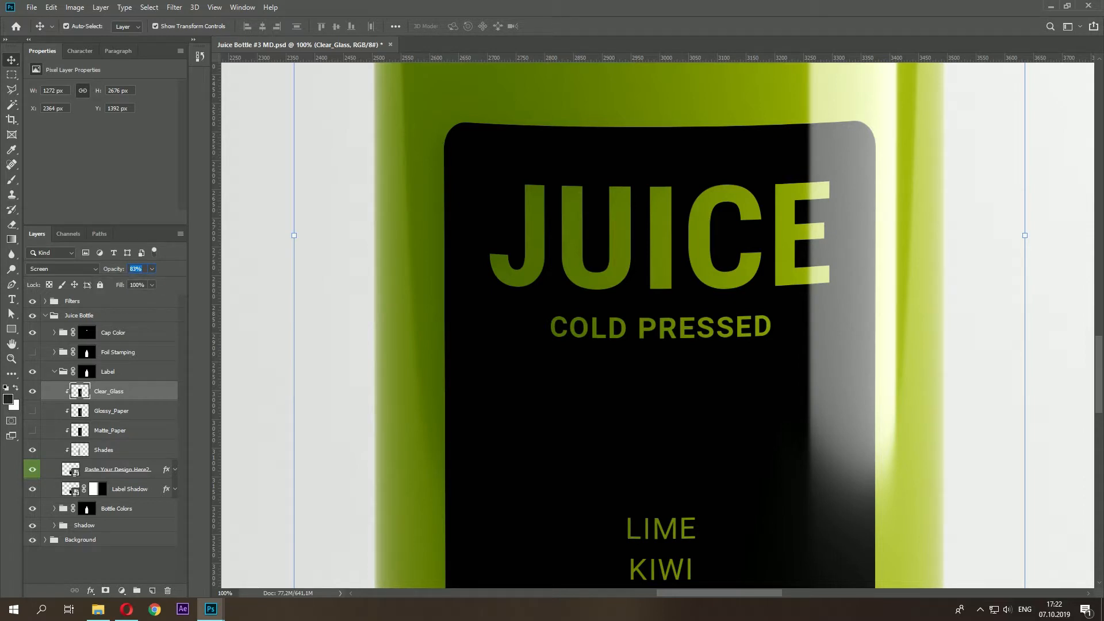
type("75")
key("Return")
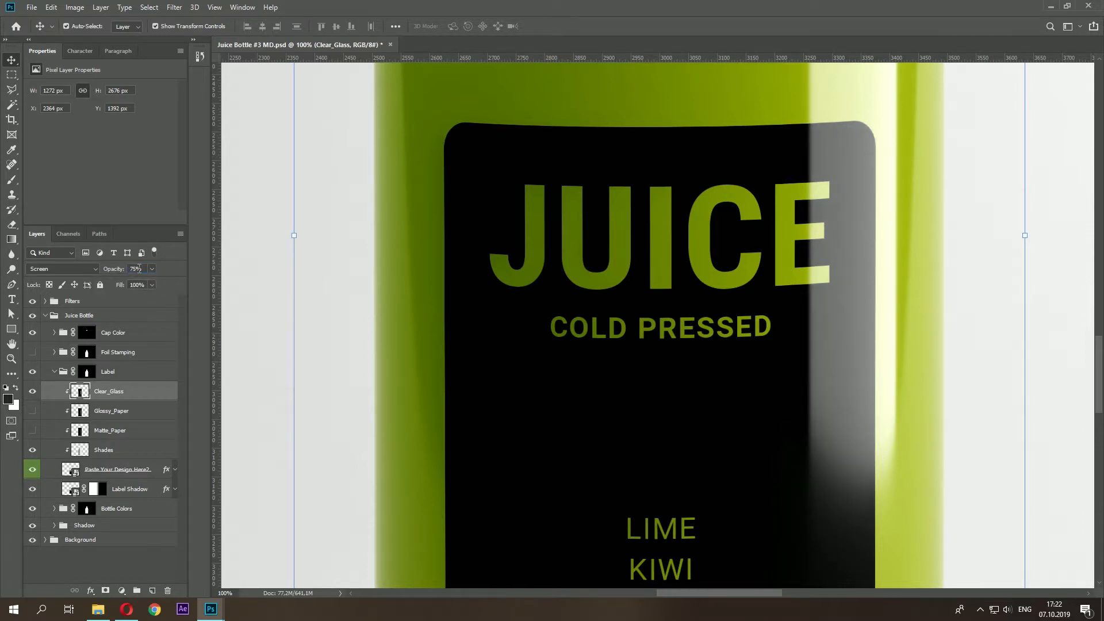
- Open the contents of the Label group's Paste Your Design Here2 smart object
left_click(125, 377)
left_click(54, 372)
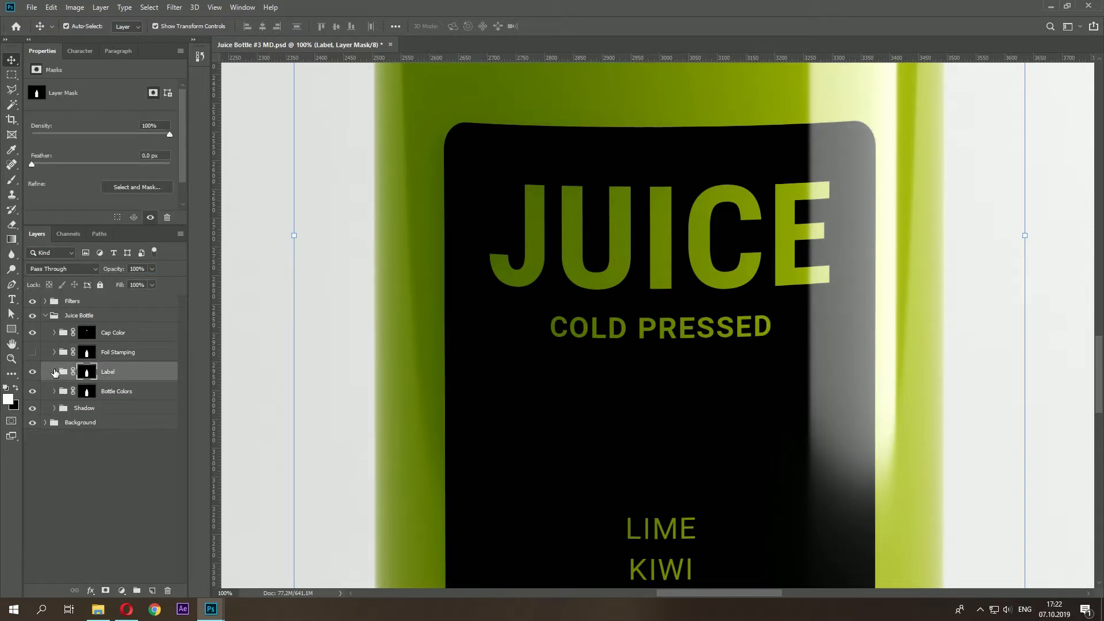
left_click(55, 372)
right_click(108, 469)
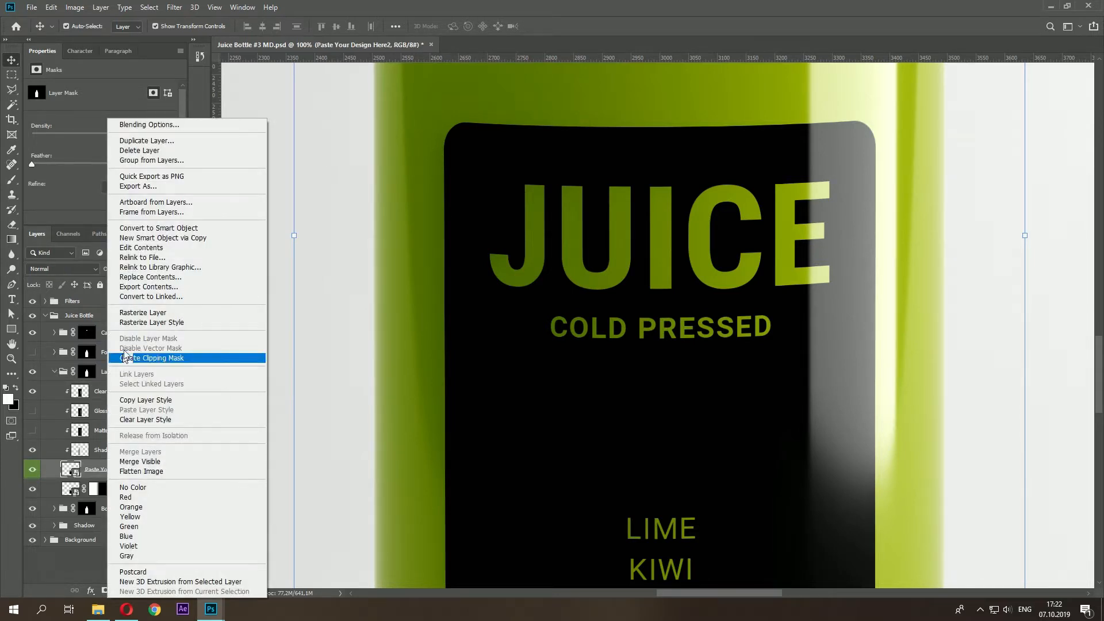
left_click(136, 251)
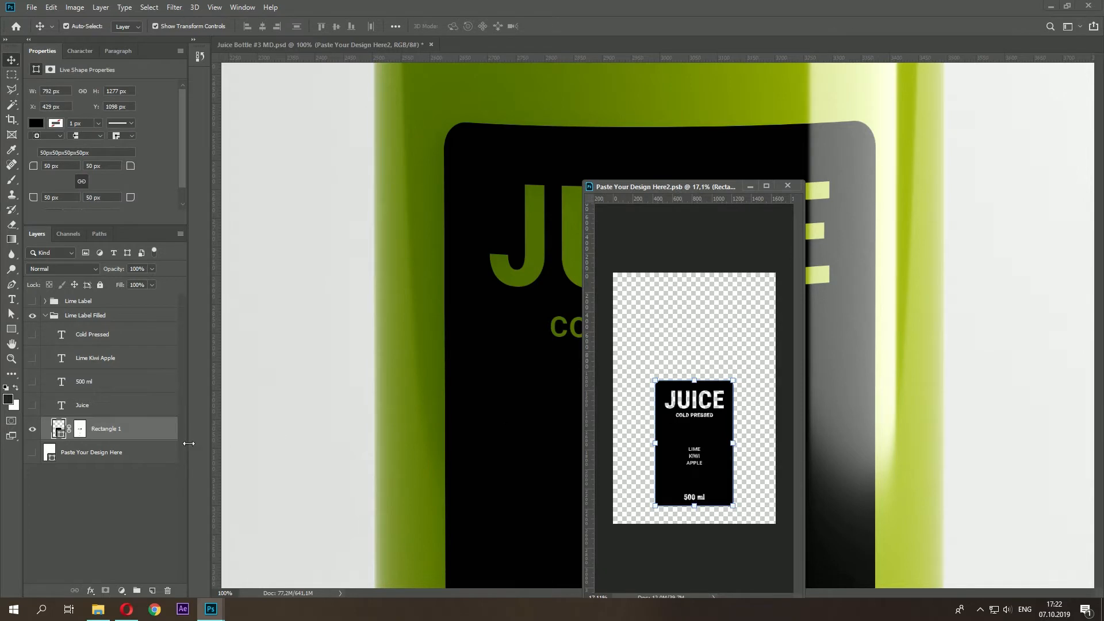
- Change the fill of Rectangle 1 to white (ffffff) and close the label design, saving its changes
double_click(58, 430)
left_click(676, 327)
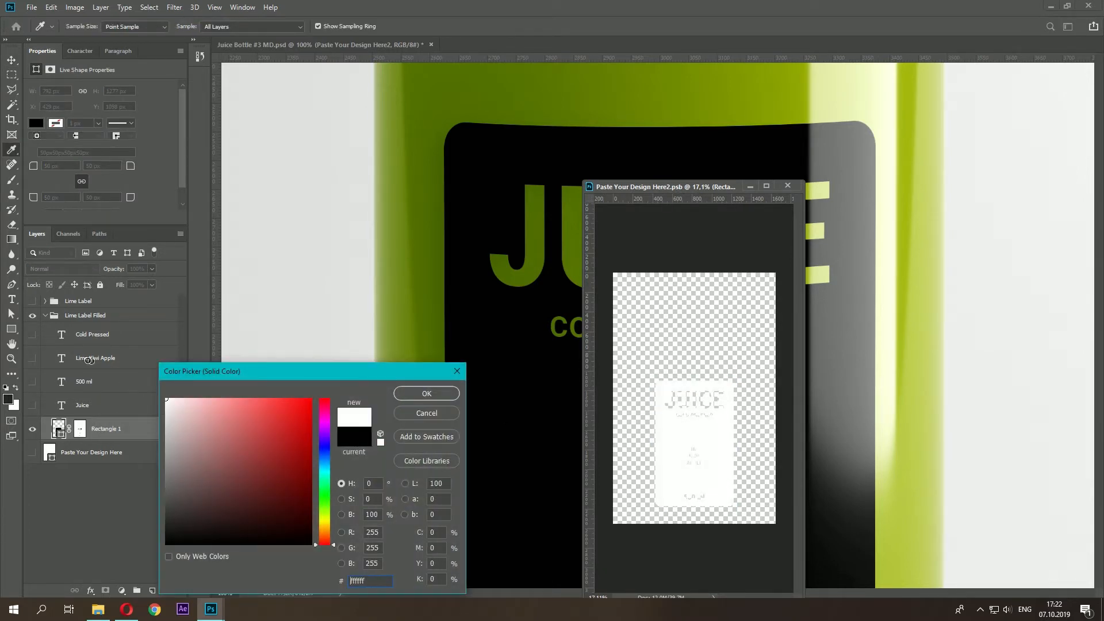
left_click(420, 397)
left_click(789, 186)
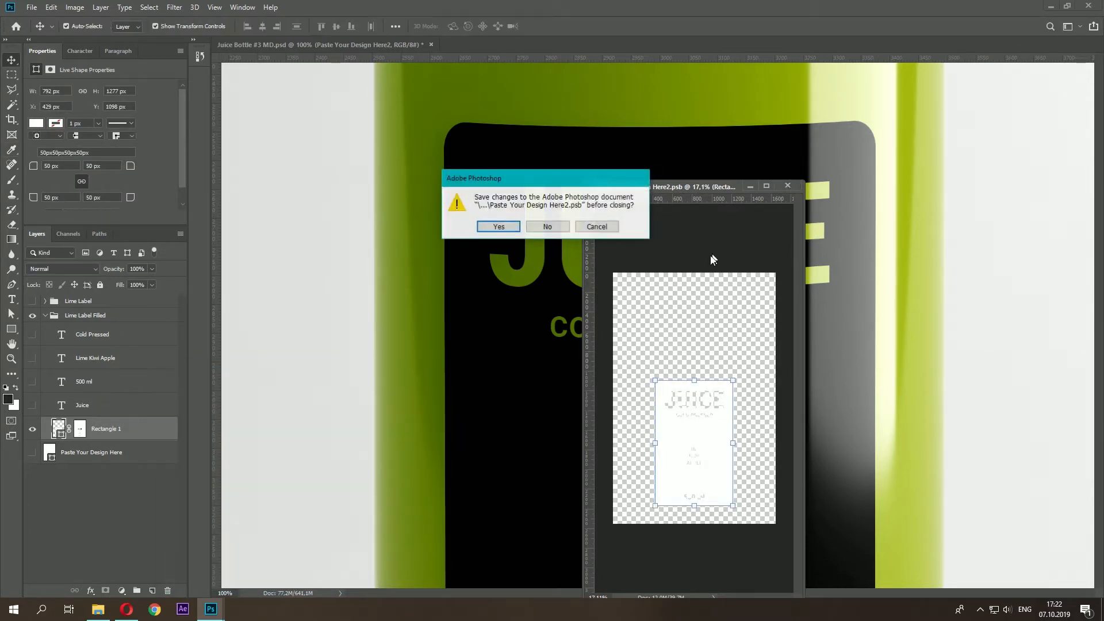
left_click(500, 225)
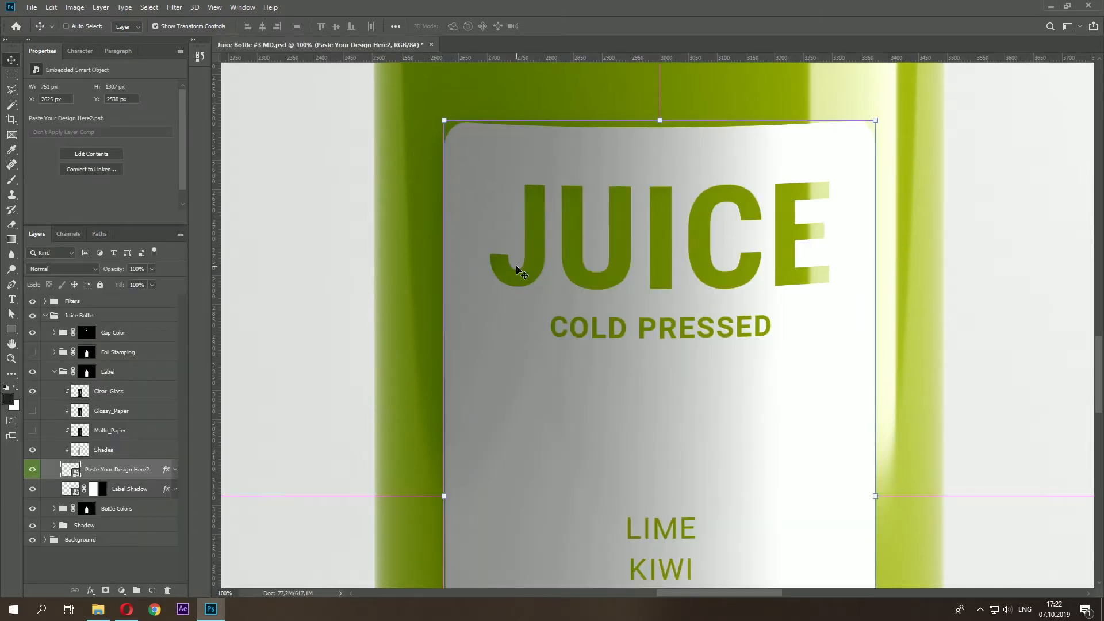
- Reduce the opacity of the label's Shades layer to 82% with the whole bottle in view
key("ctrl+0")
scroll(627, 409, "down", 2)
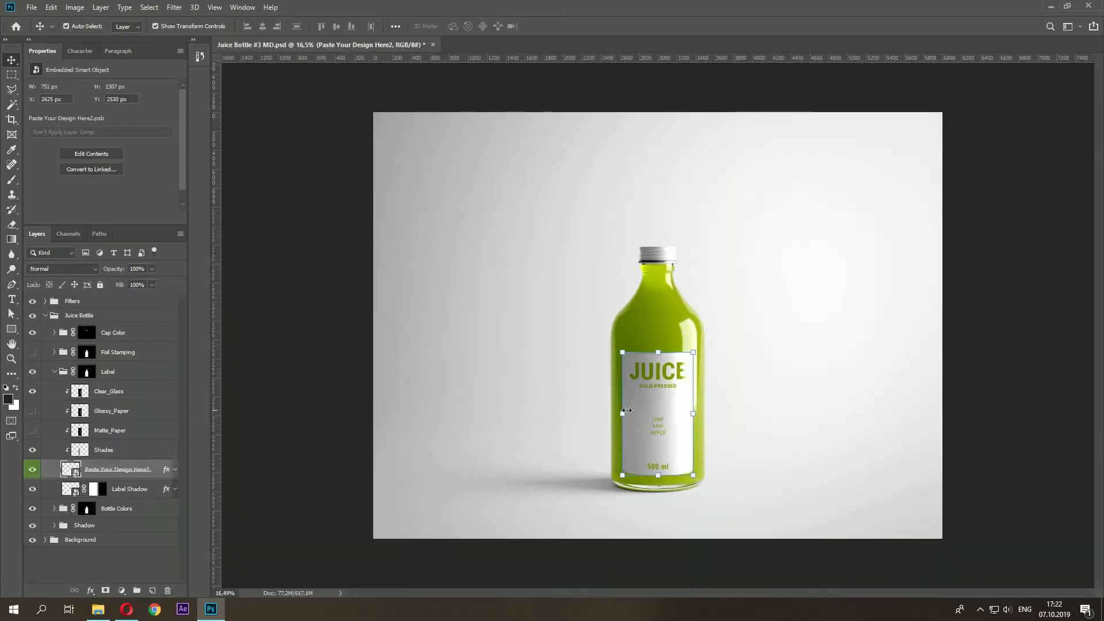
left_click(107, 451)
mouse_move(150, 270)
left_mouse_down()
mouse_move(127, 281)
mouse_move(143, 281)
left_mouse_up()
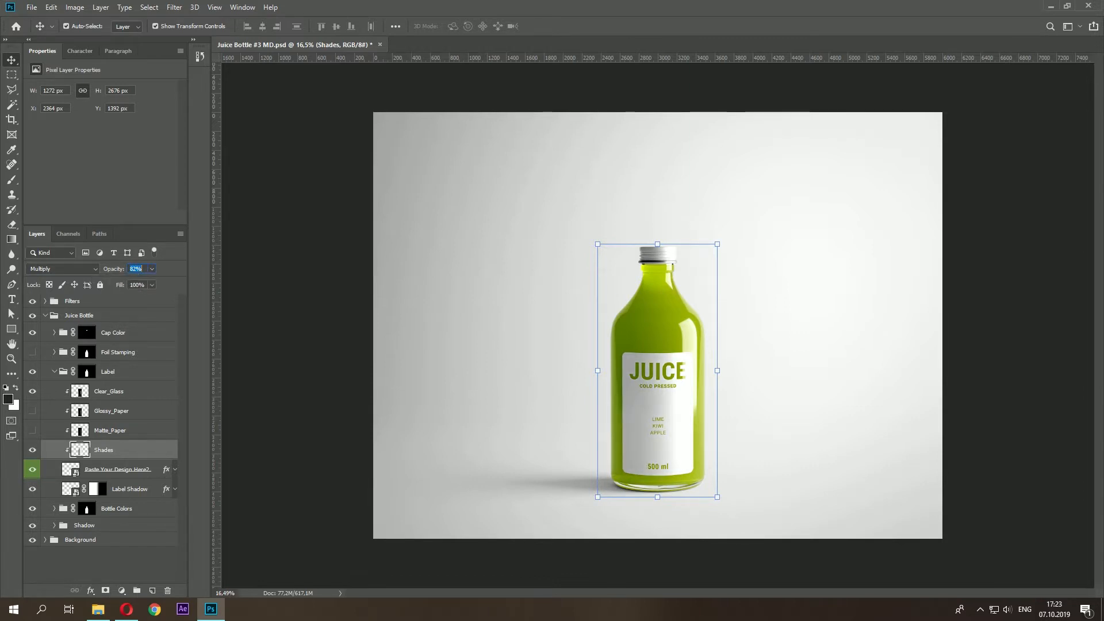
- Deselect the Shades layer and collapse the Label group
left_click(295, 344)
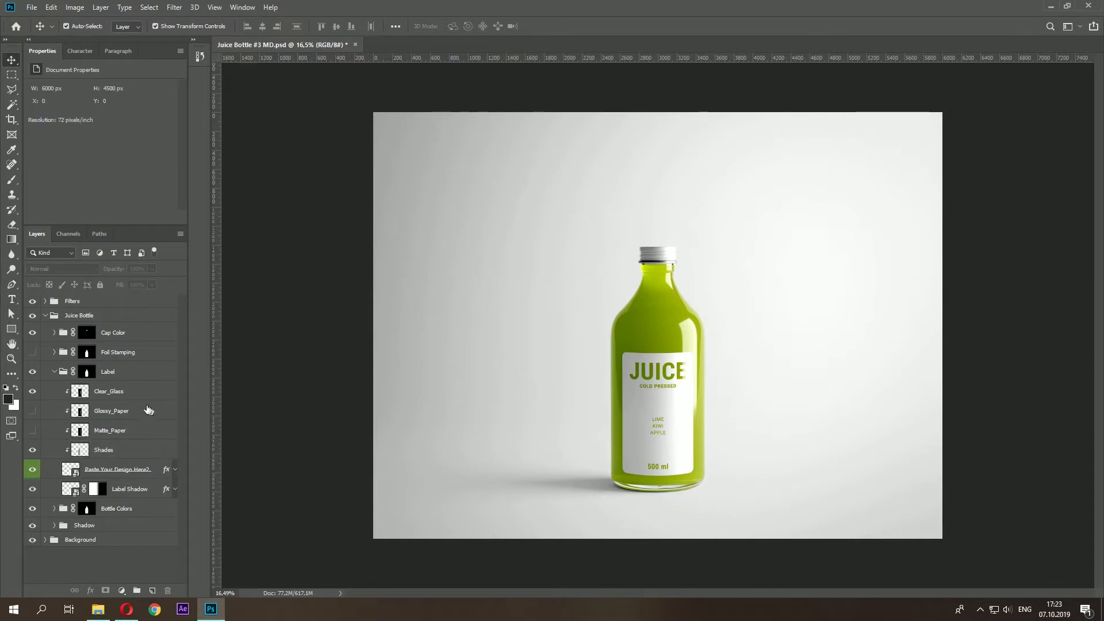
left_click(121, 373)
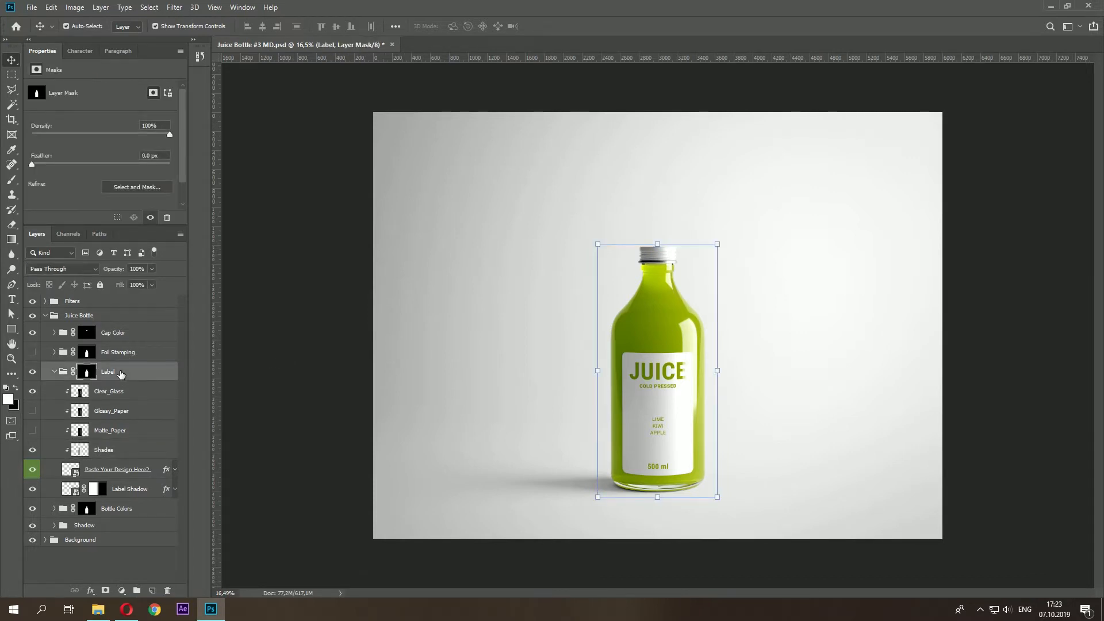
left_click(52, 373)
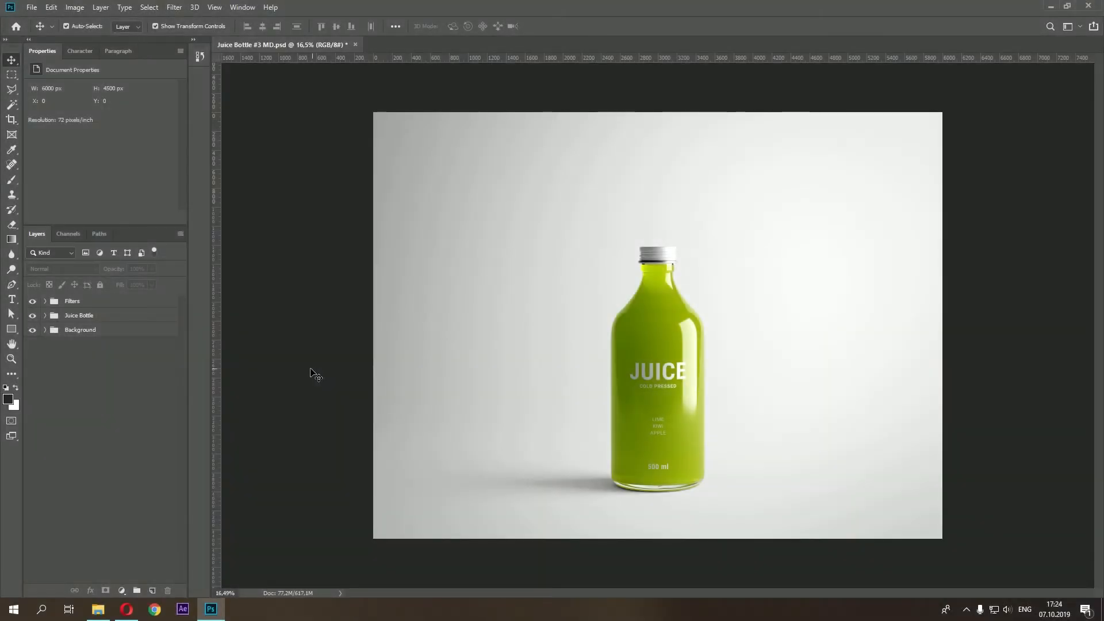
- Recolour the bottle cap to bright lime green (b6d600) through the Cap Color fill layer, trying dark reds first
key("ctrl+1")
scroll(618, 185, "up", 5)
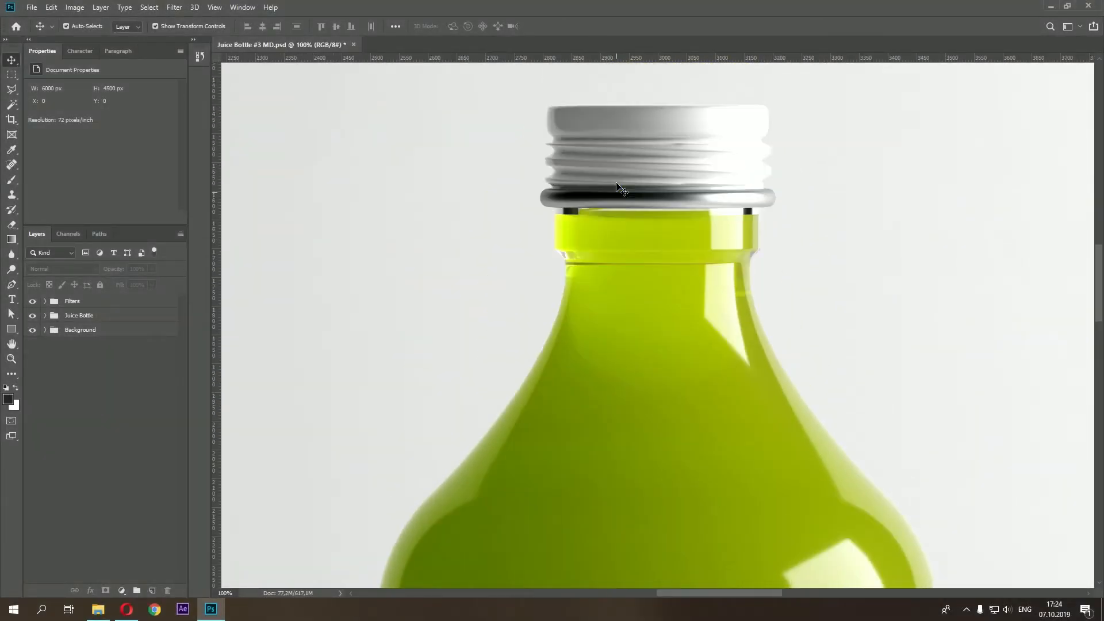
left_click(46, 315)
left_click(124, 336)
left_click(54, 333)
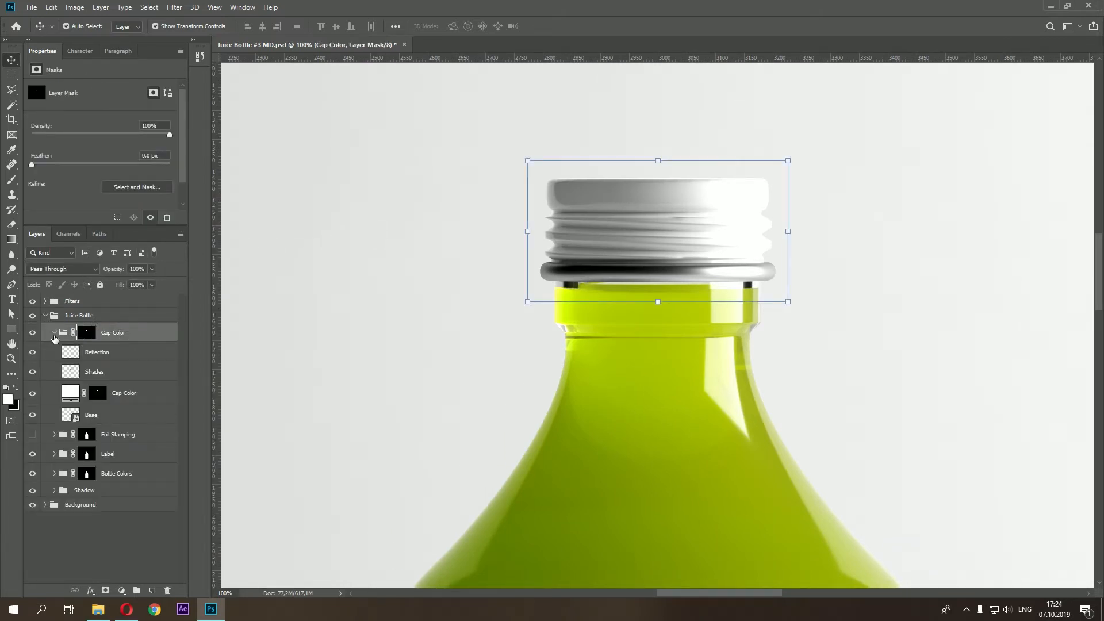
double_click(70, 393)
left_click(311, 435)
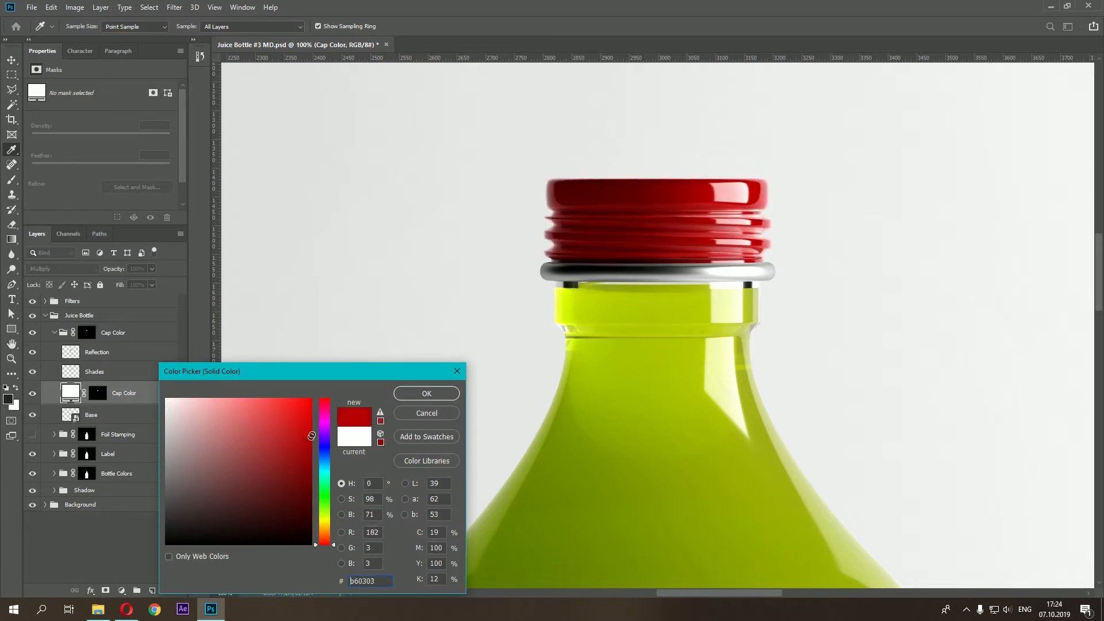
mouse_move(311, 436)
left_mouse_down()
mouse_move(314, 417)
mouse_move(311, 441)
mouse_move(246, 460)
mouse_move(264, 414)
mouse_move(332, 389)
mouse_move(283, 509)
mouse_move(311, 438)
left_mouse_up()
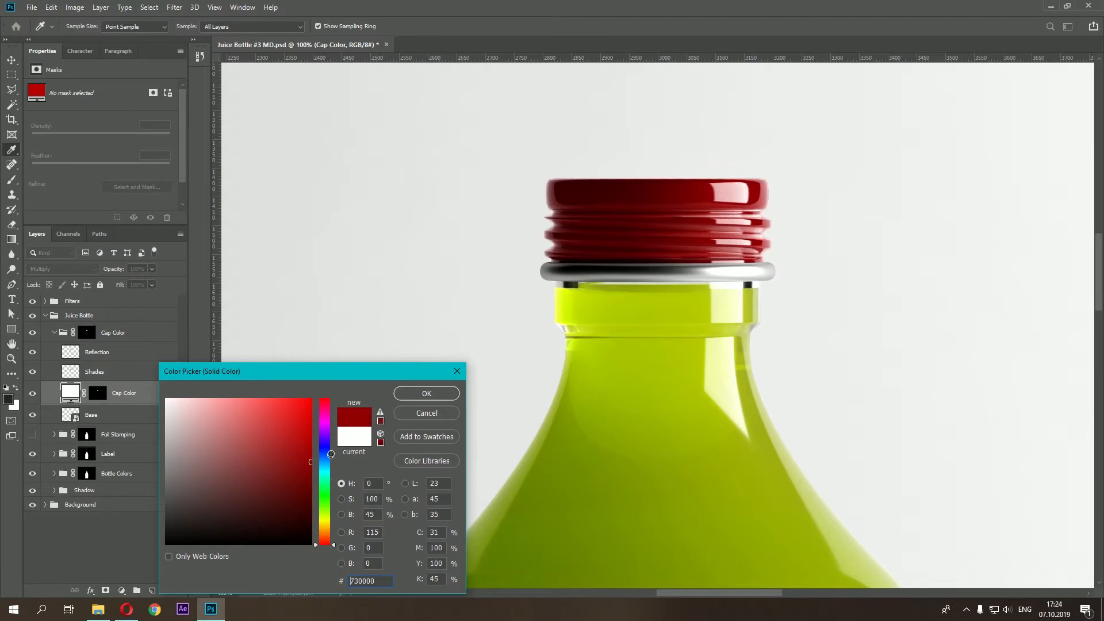
left_click(631, 408)
left_click(311, 421)
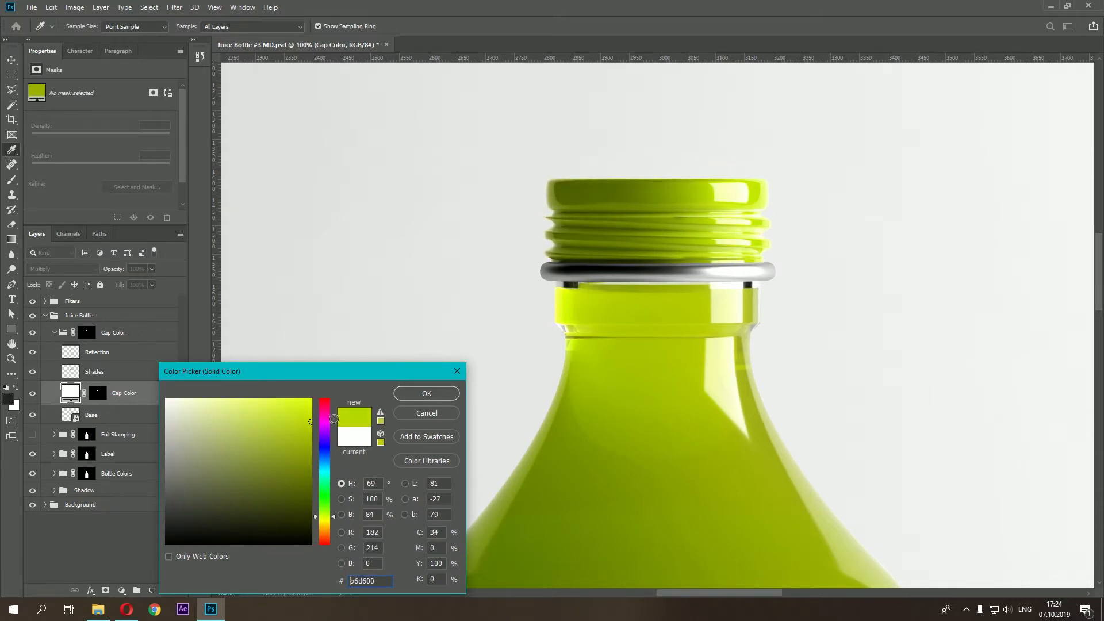
left_click(427, 393)
key("v")
- Lower the opacity of the cap's Reflection layer to about 70% and collapse the Cap Color and Juice Bottle groups
left_click(115, 352)
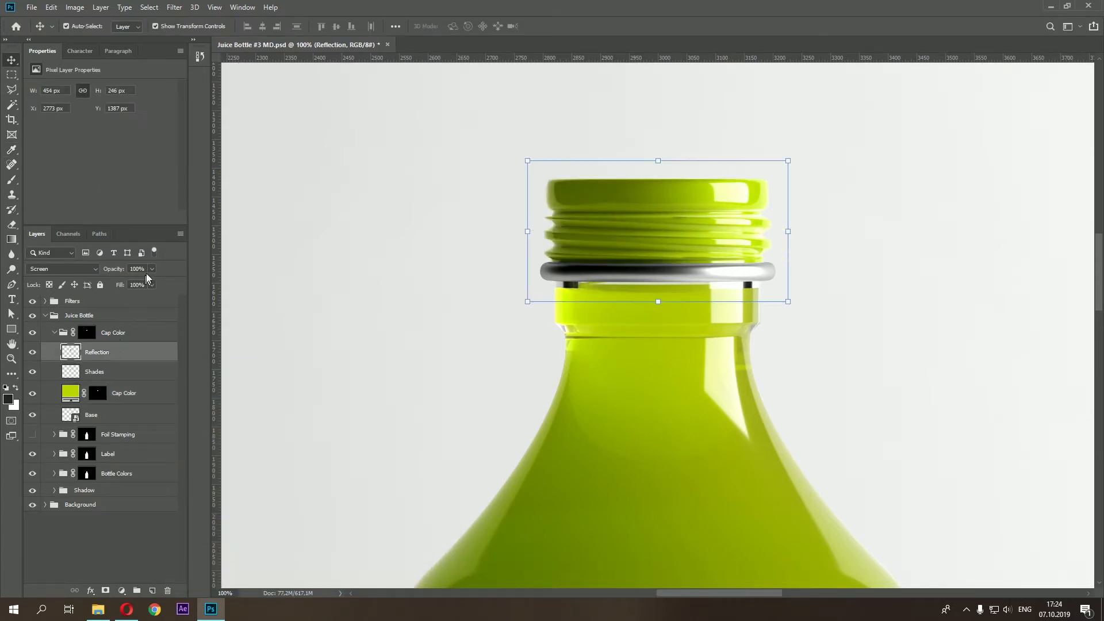
left_click(153, 269)
left_click_drag(132, 287, 139, 289)
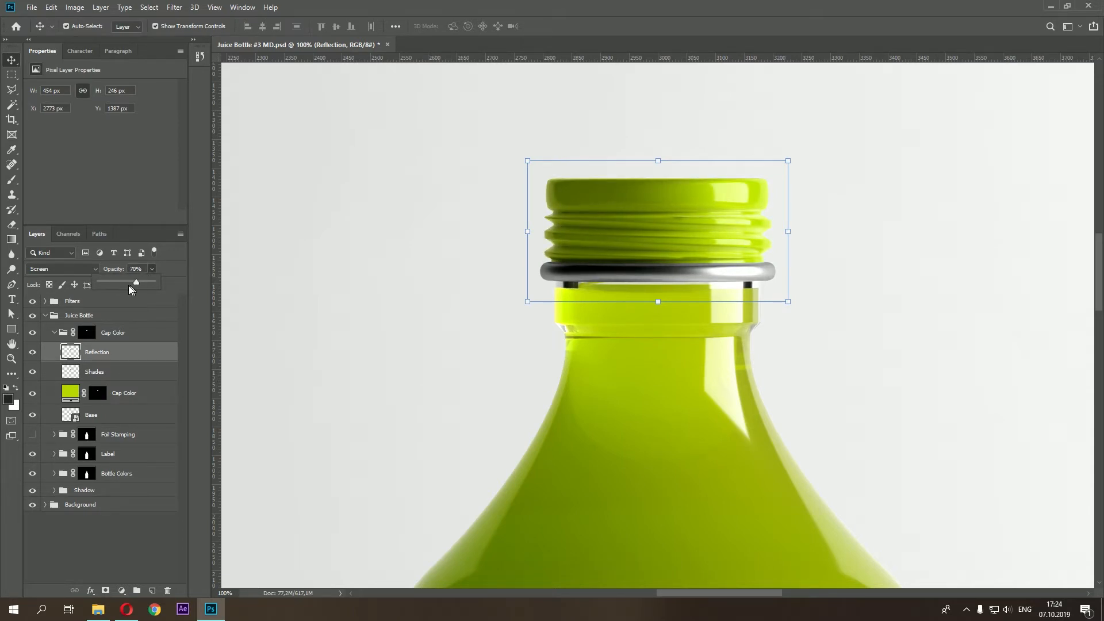
left_click(120, 359)
left_click(55, 333)
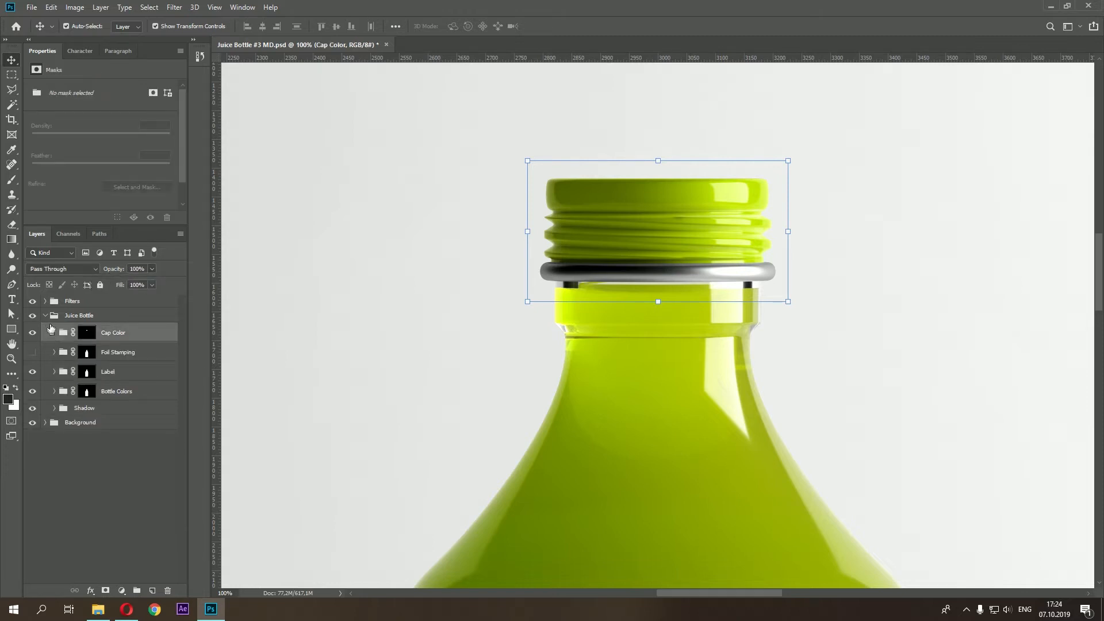
left_click(46, 316)
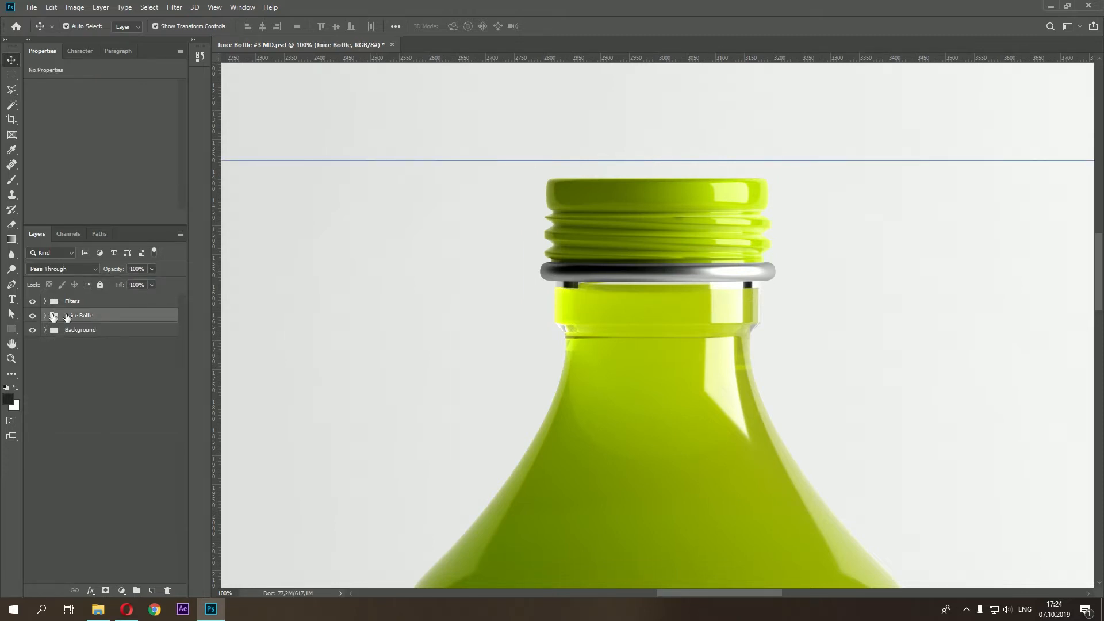
scroll(603, 278, "down", 5)
scroll(615, 277, "down", 3)
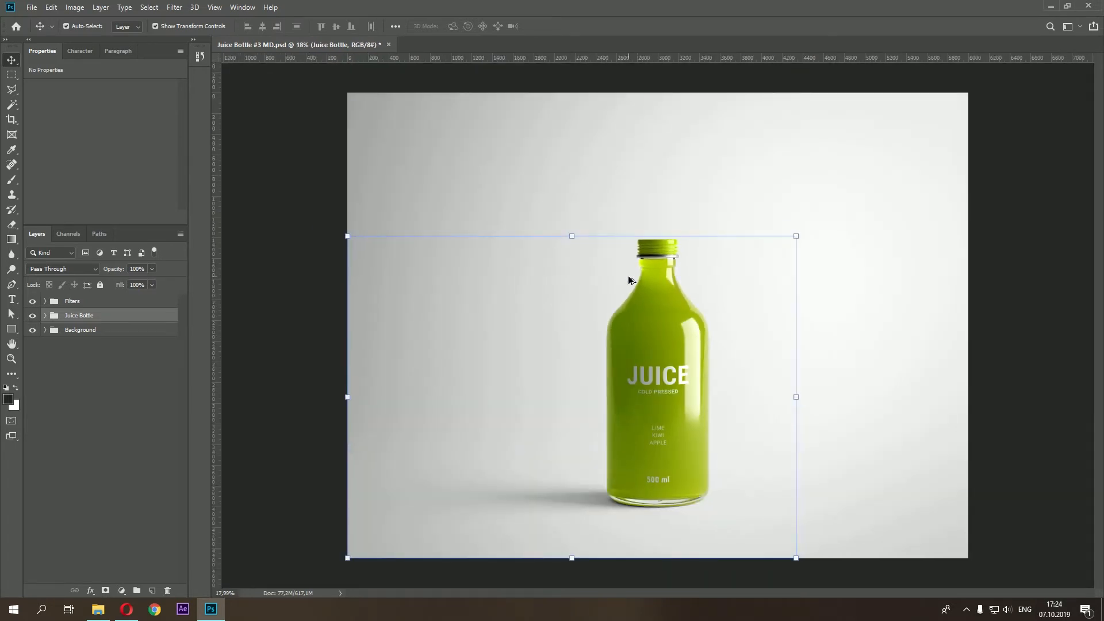
left_click(294, 227)
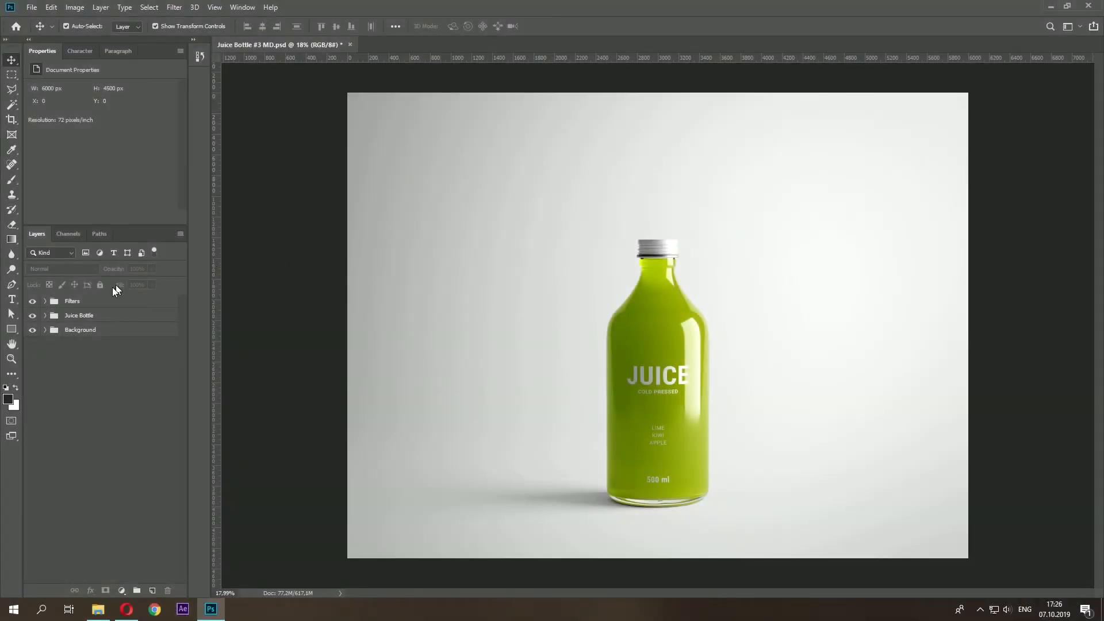
- Try different opacities on the Shadow group inside Juice Bottle, finishing at 100%
left_click(84, 321)
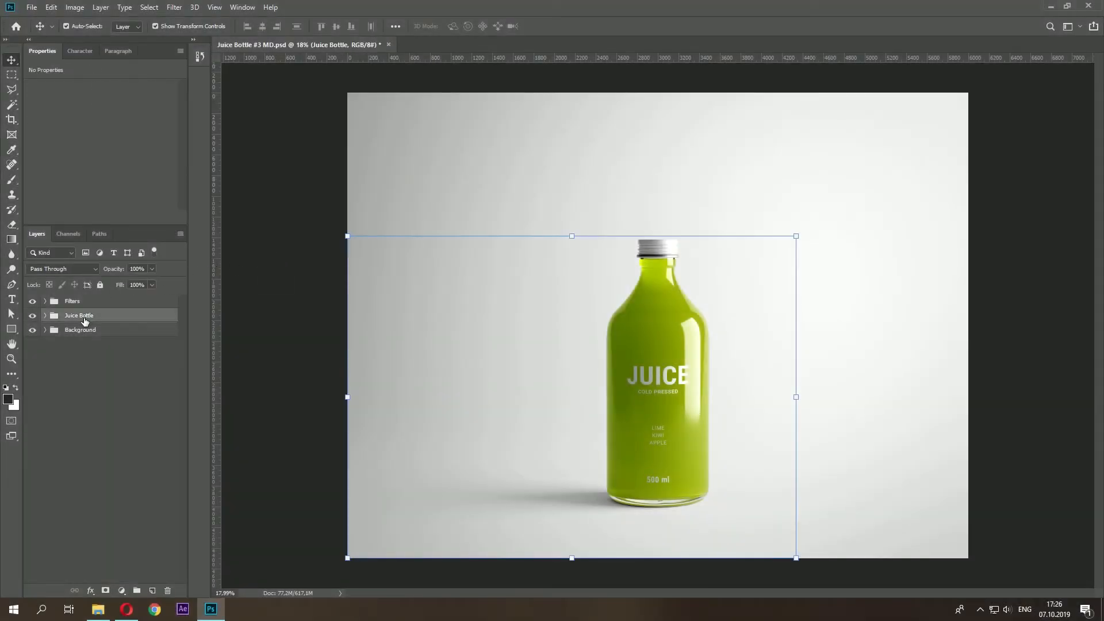
left_click(46, 316)
left_click(83, 407)
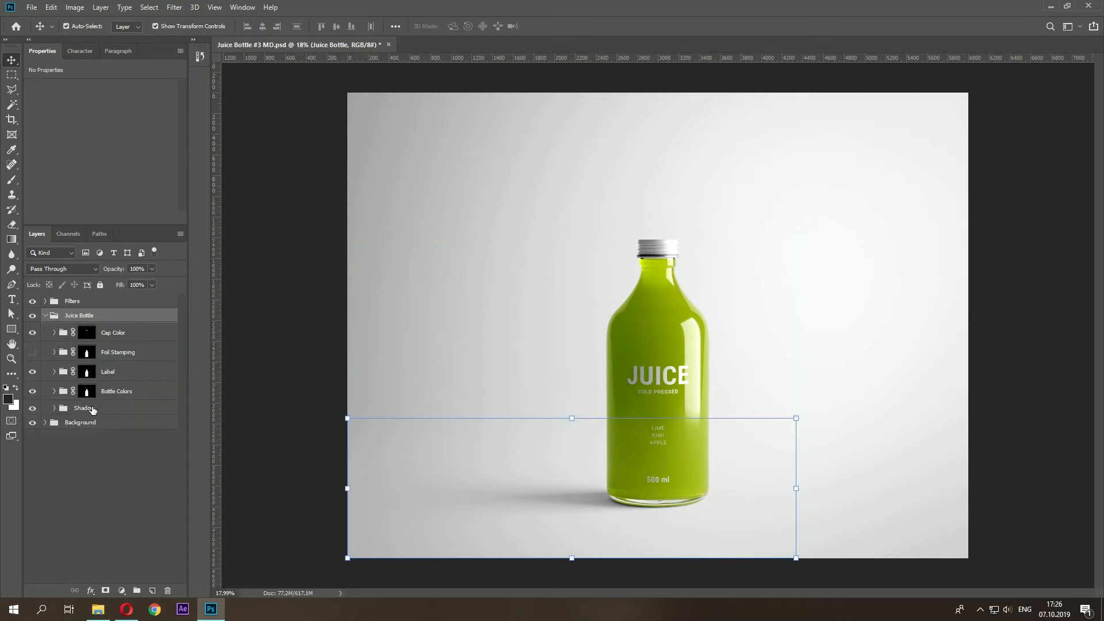
left_click_drag(137, 282, 164, 285)
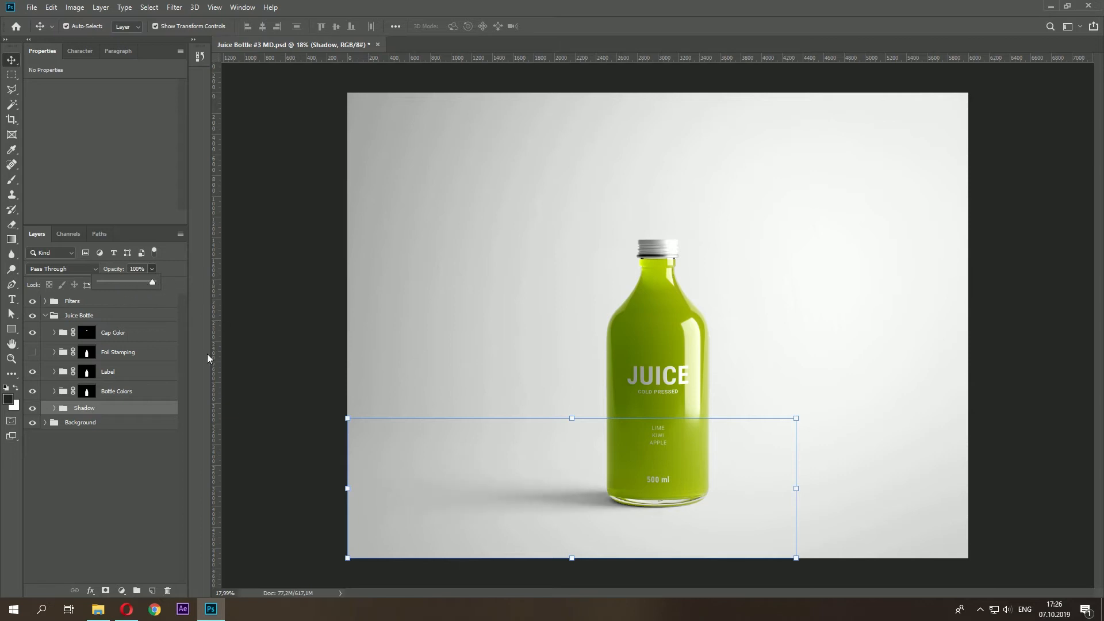
- Change the Background Color fill in the Curved group to green 93aa00 sampled from the bottle, and collapse the Background group
left_click(142, 426)
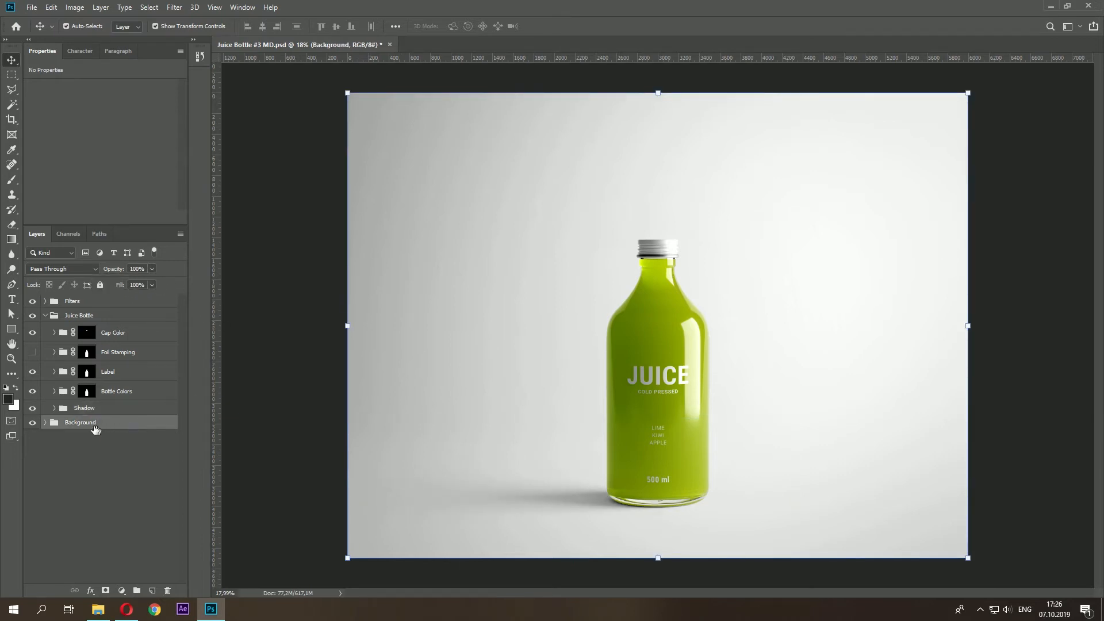
left_click(46, 423)
left_click(54, 437)
left_click(71, 476)
double_click(72, 476)
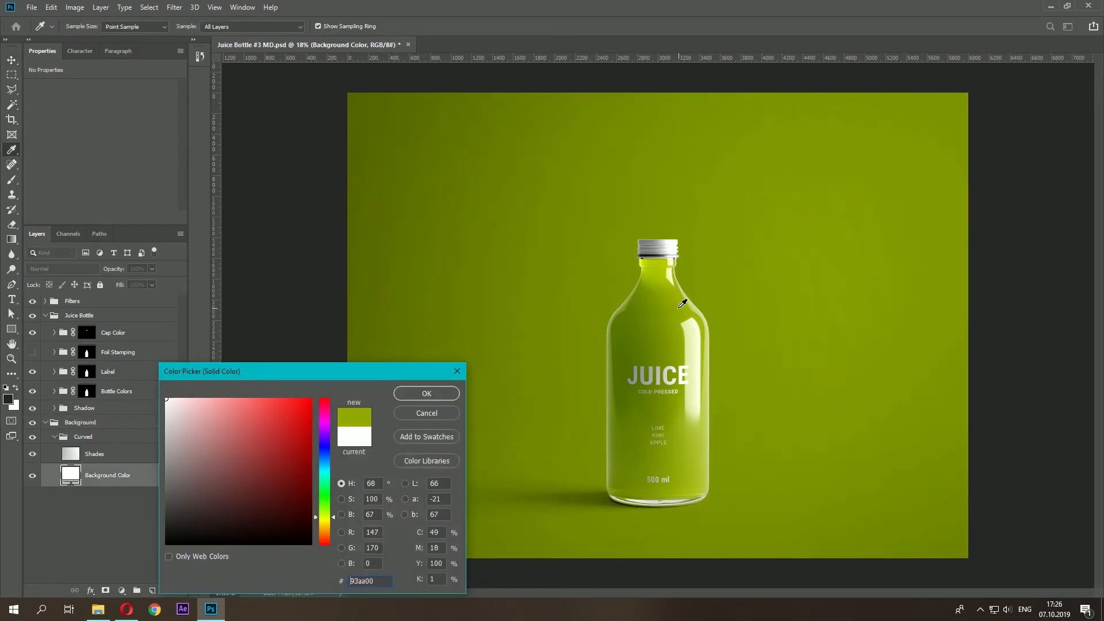
left_click(673, 307)
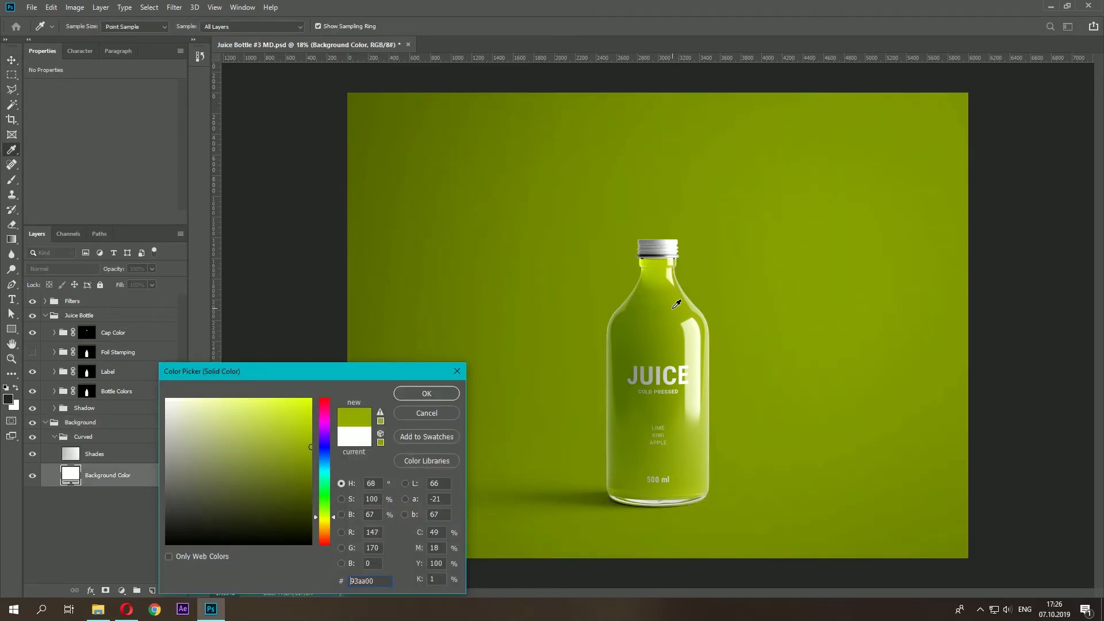
left_click(431, 392)
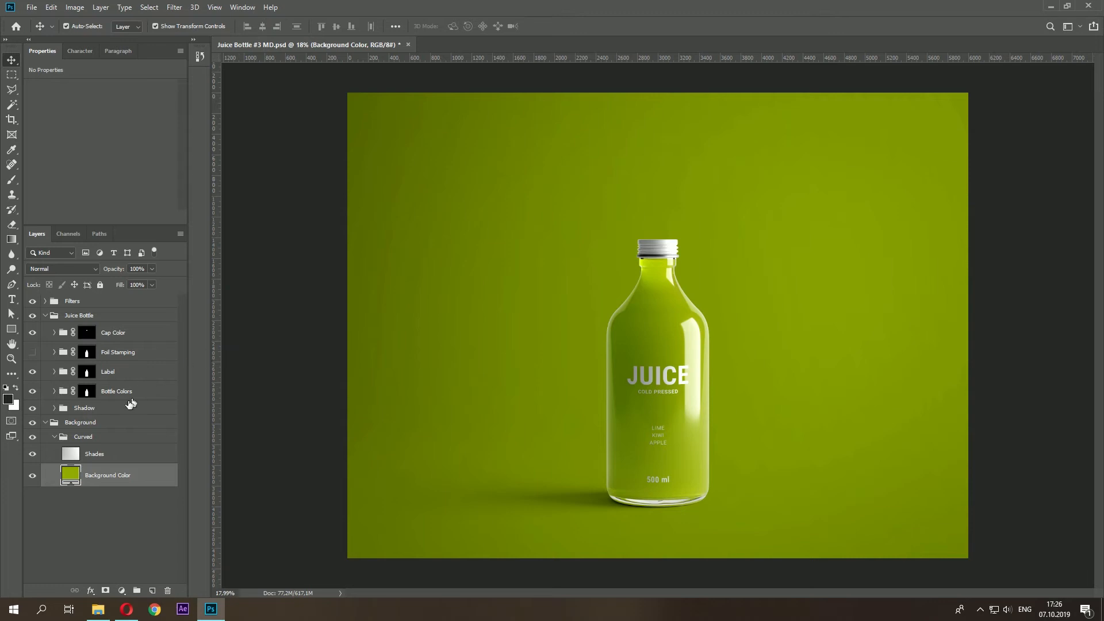
left_click(69, 435)
left_click(54, 437)
left_click(46, 422)
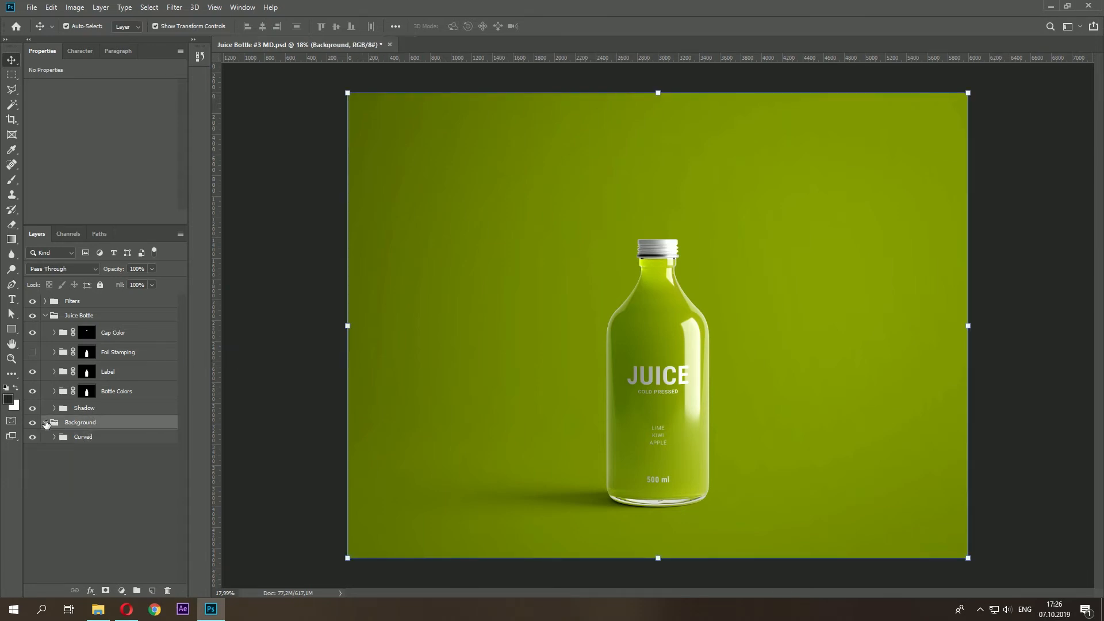
left_click(46, 422)
- Set the opacity of the Bottle Opacity layer in the Bottle Colors group to 50%
left_click(60, 393)
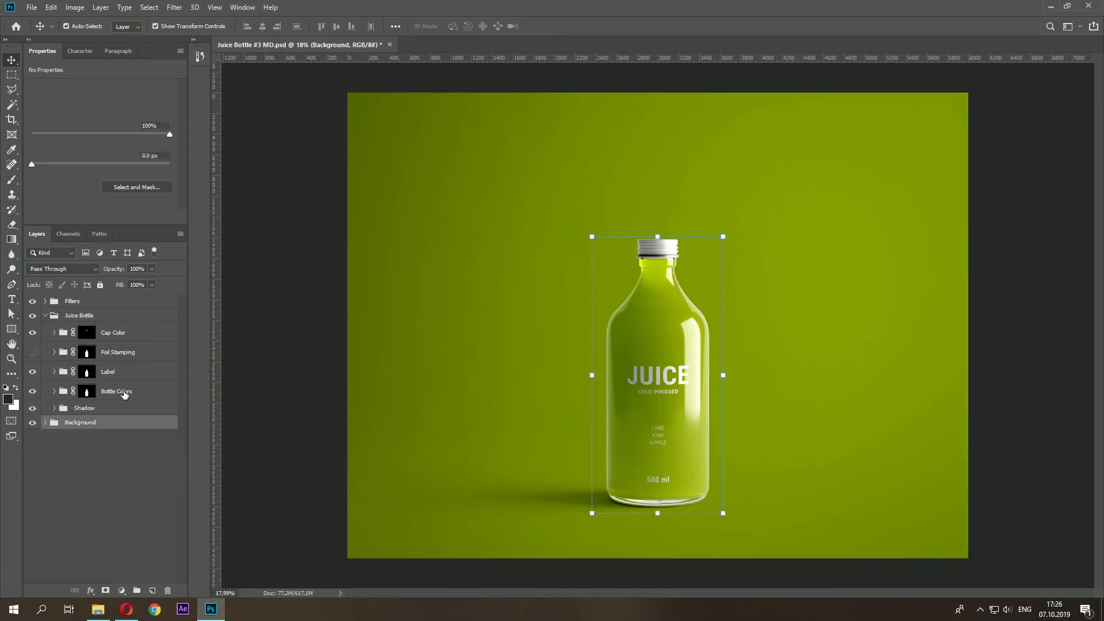
left_click(54, 391)
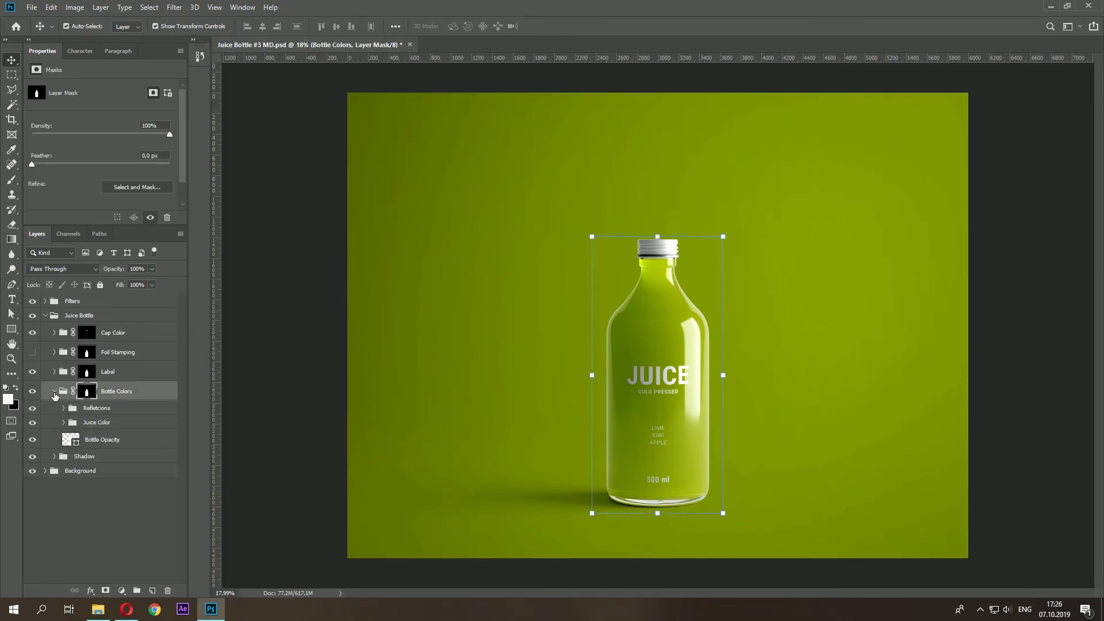
left_click(104, 443)
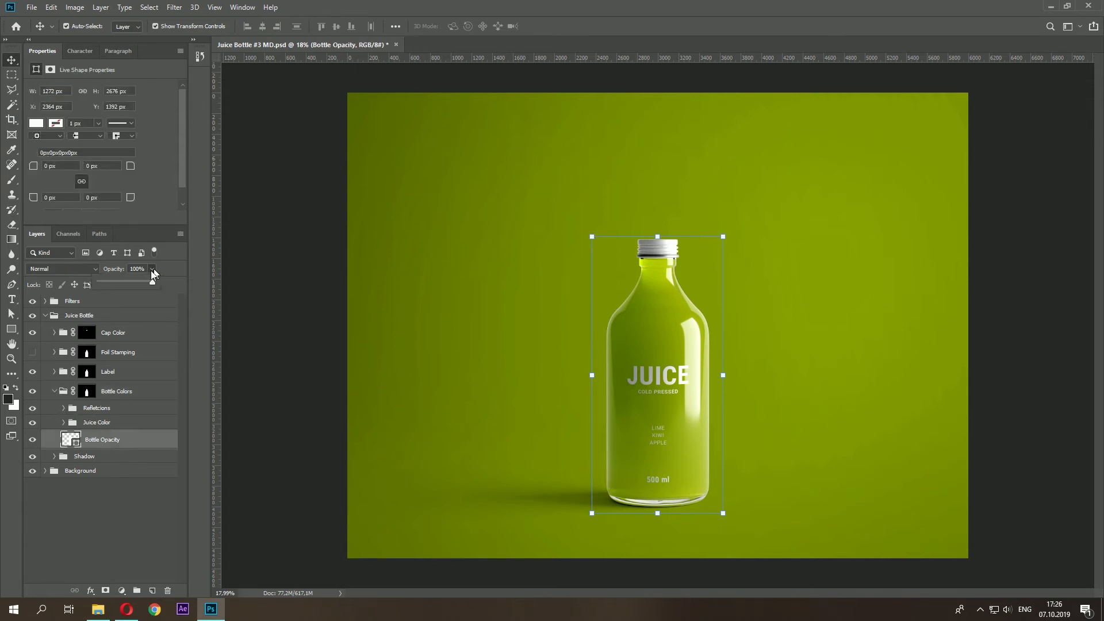
mouse_move(126, 282)
left_mouse_down()
mouse_move(98, 286)
mouse_move(148, 281)
mouse_move(134, 282)
left_mouse_up()
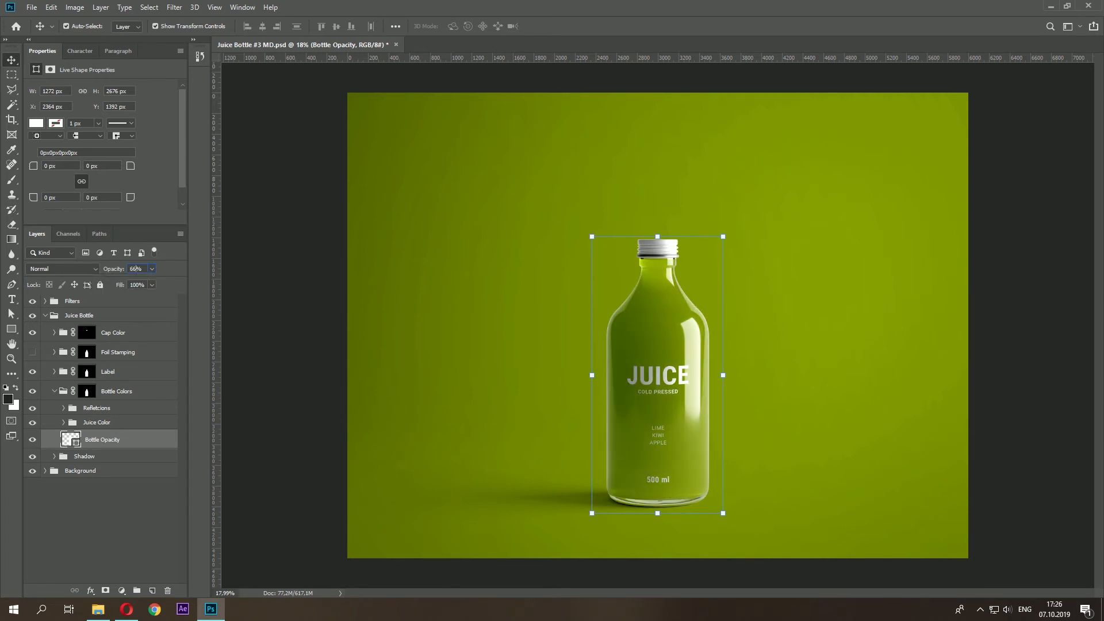
type("50")
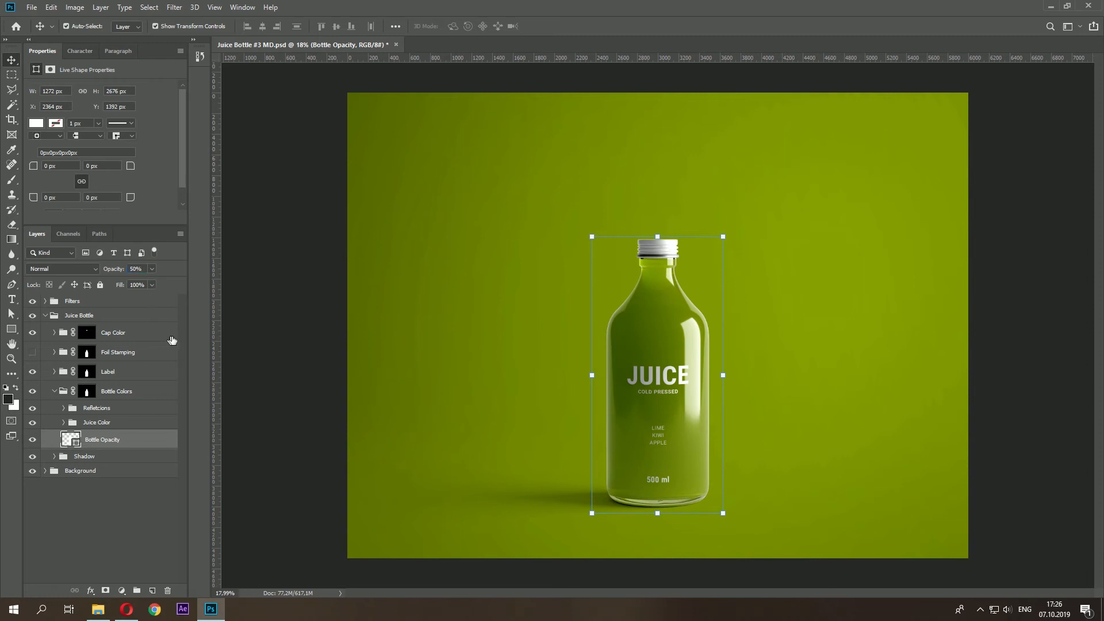
- Set the bottle's Clear_Glass reflection layer to 75% opacity and collapse the Bottle Colors group
left_click(93, 409)
left_click(63, 408)
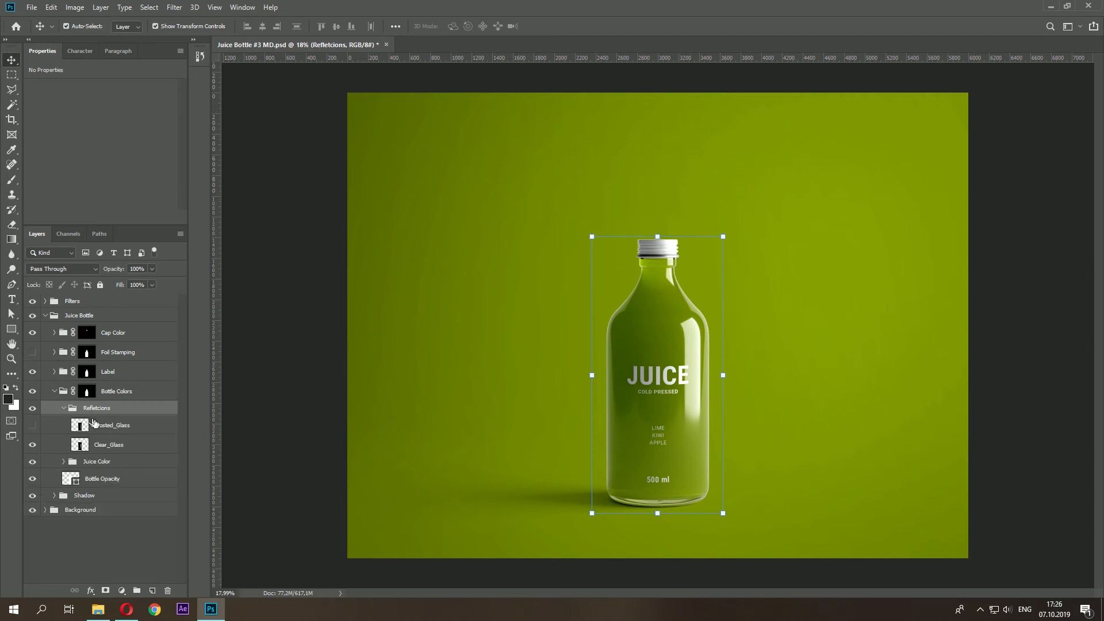
left_click(102, 442)
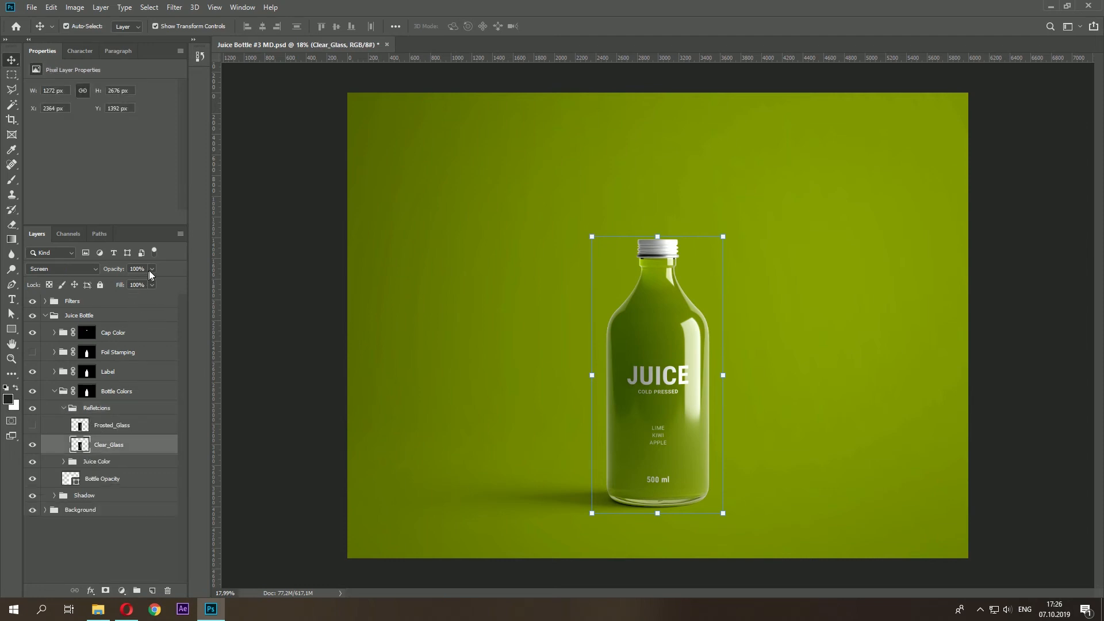
left_click_drag(111, 283, 138, 270)
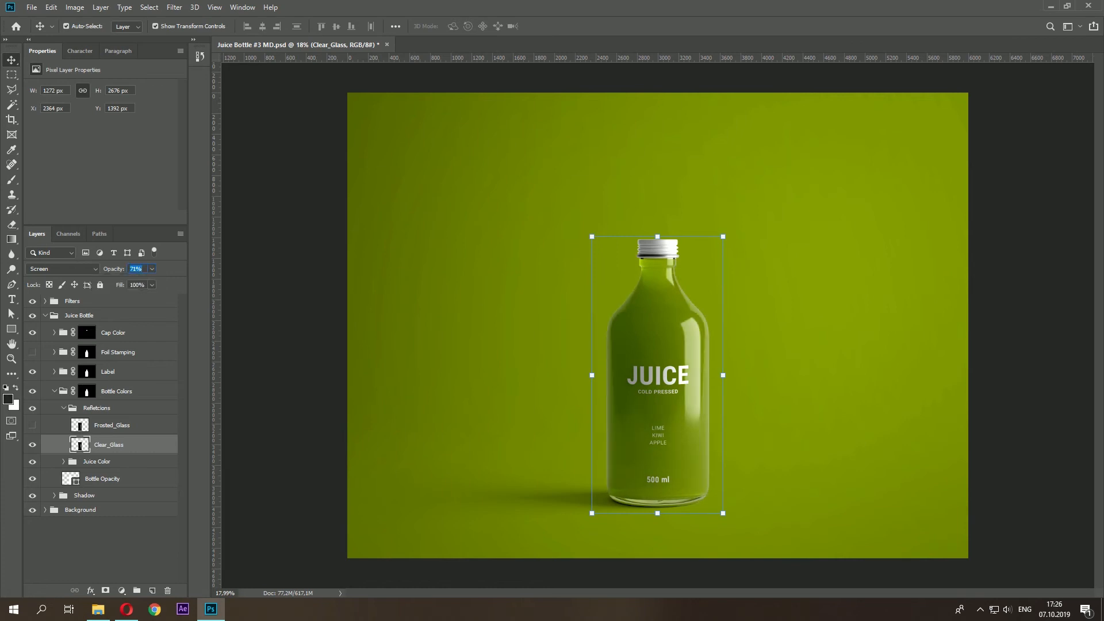
key("Return")
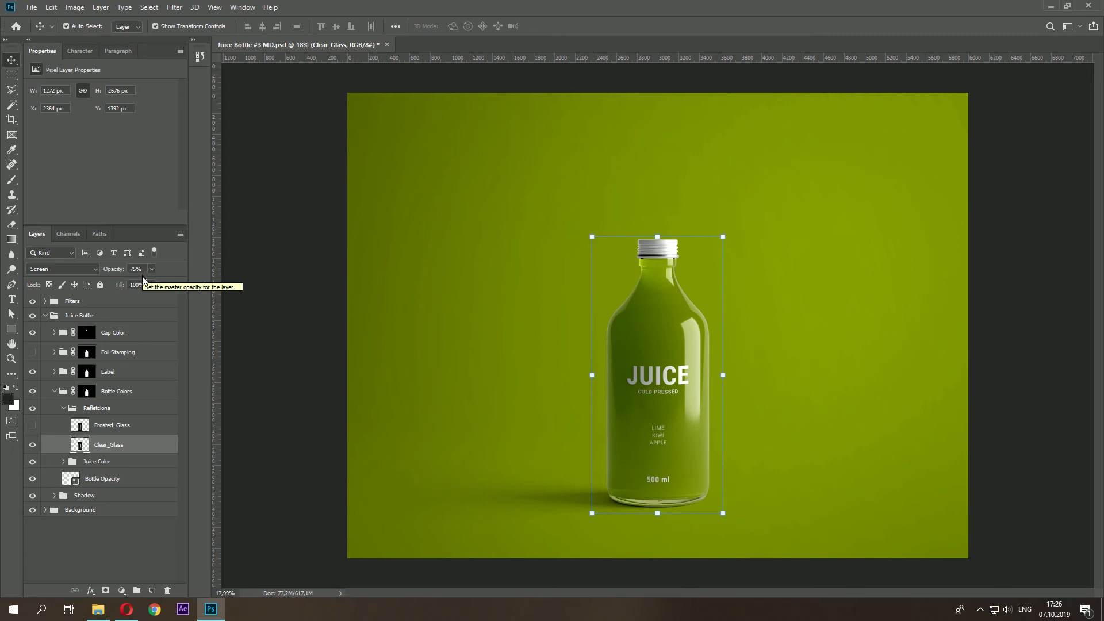
left_click(65, 410)
left_click(63, 405)
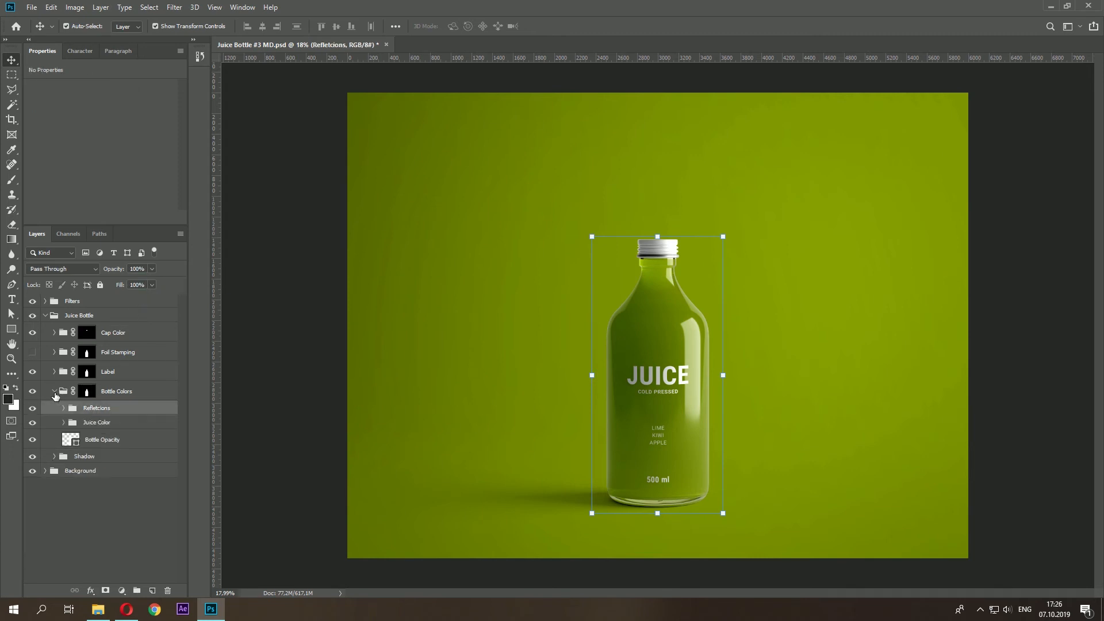
left_click(55, 391)
- Change the Cap Color fill layer to green 829b00 sampled from the background
left_click(55, 332)
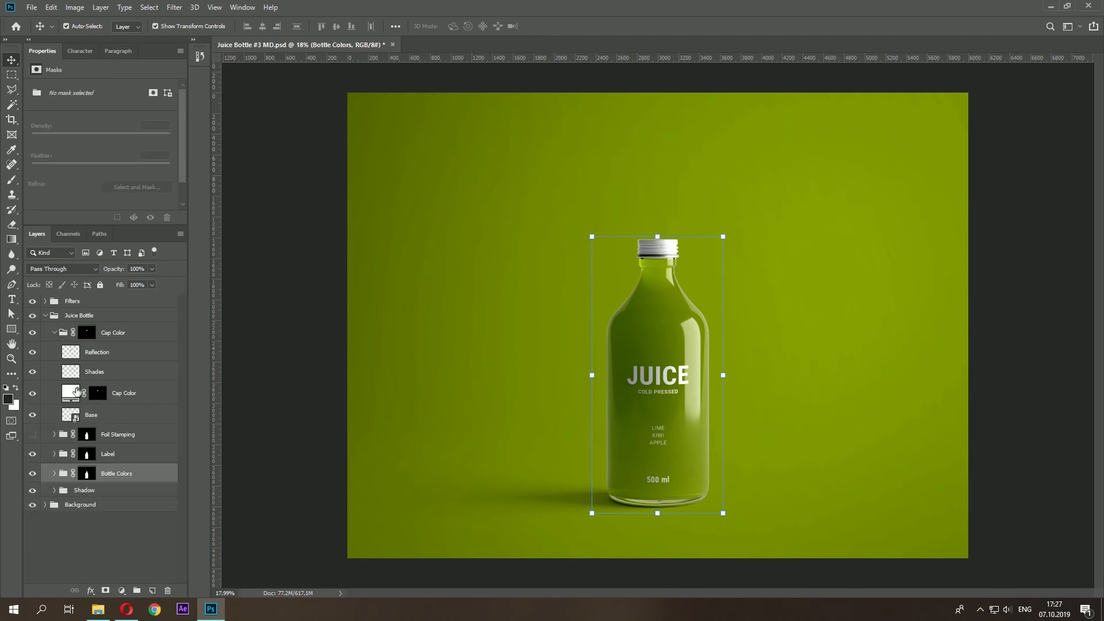
double_click(70, 392)
left_click(748, 231)
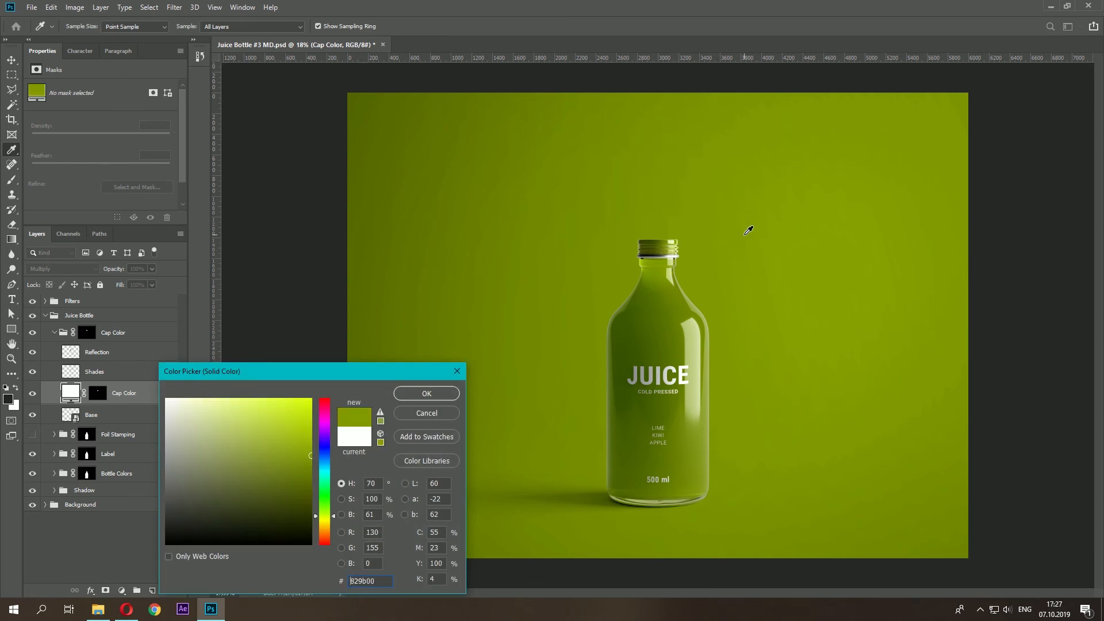
left_click(427, 393)
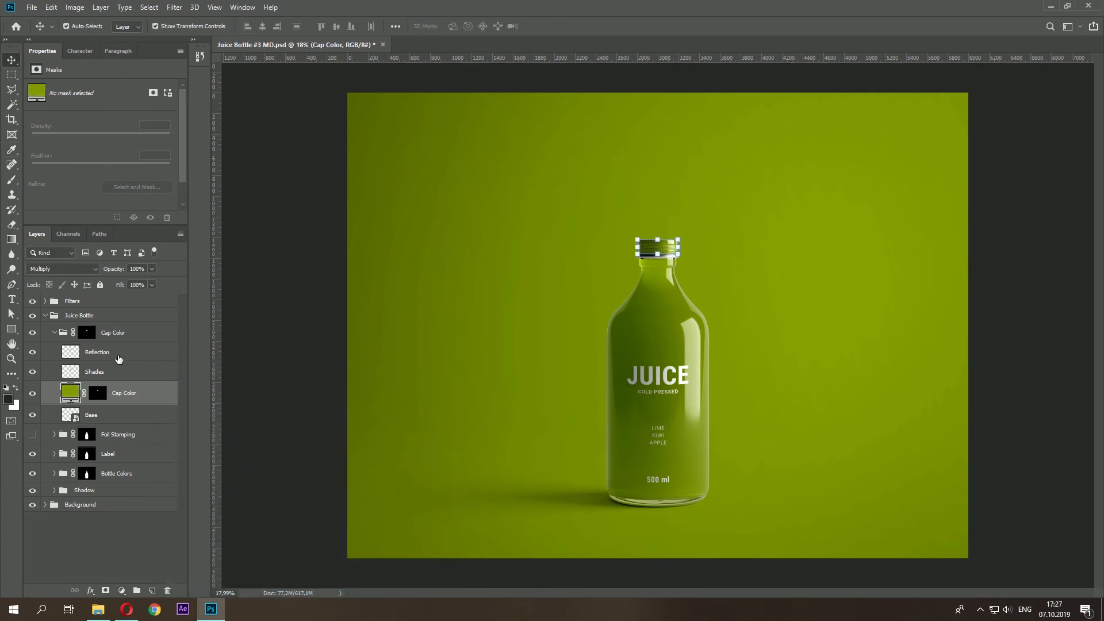
- Set the cap's Reflection layer opacity to 75% and collapse the Cap Color and Juice Bottle groups
left_click(138, 353)
left_click(152, 269)
mouse_move(151, 281)
left_mouse_down()
mouse_move(123, 281)
mouse_move(134, 282)
left_mouse_up()
key("Return")
left_click(128, 272)
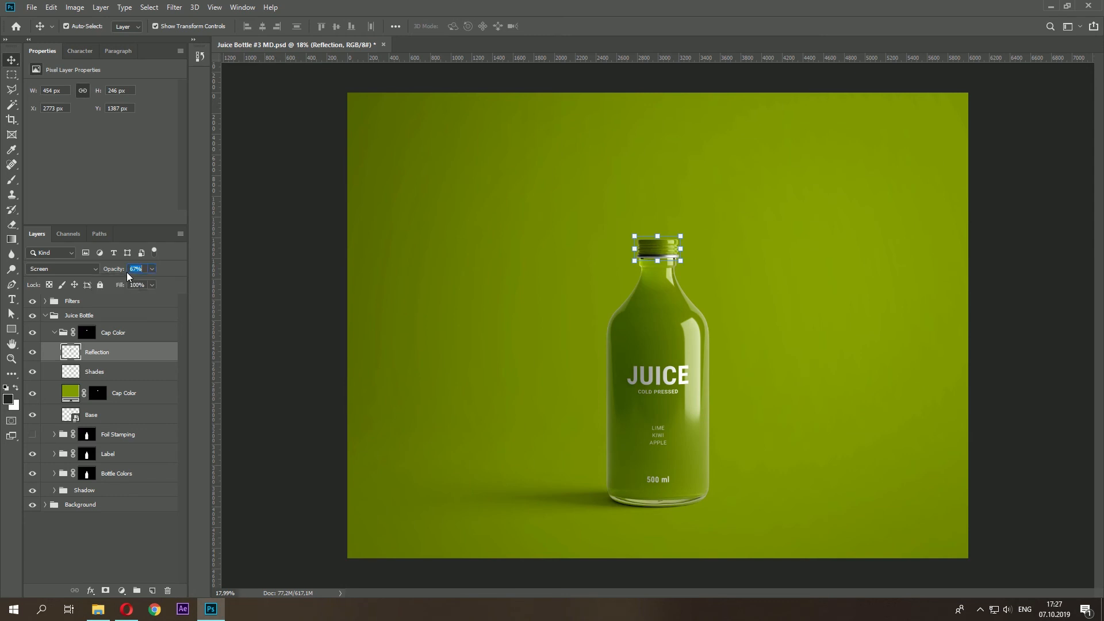
type("75")
key("Return")
left_click(272, 285)
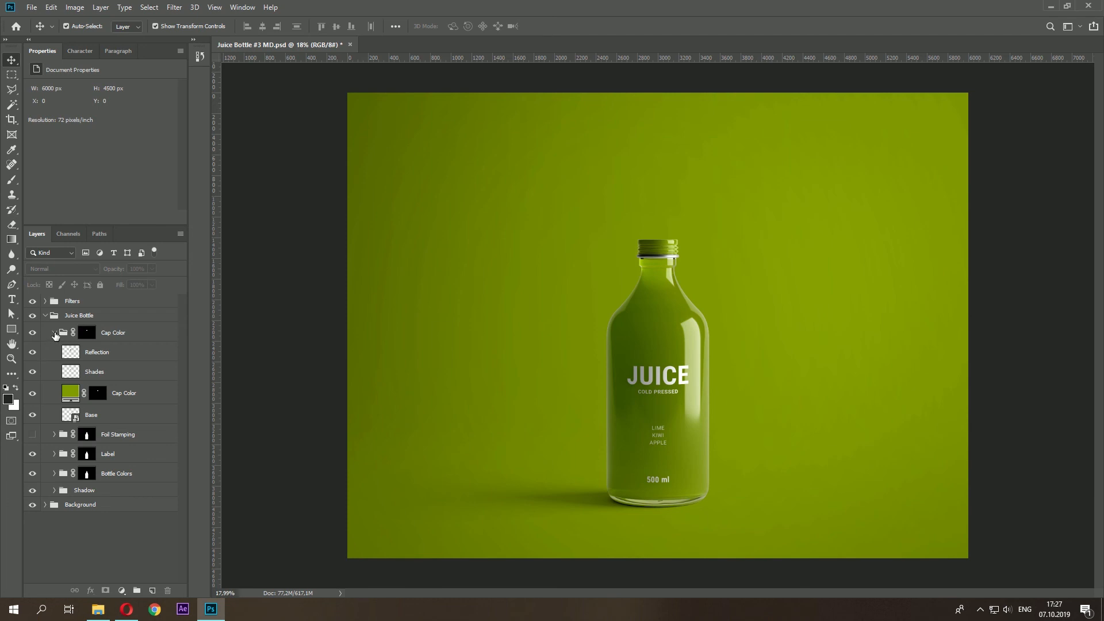
left_click(54, 332)
left_click(45, 315)
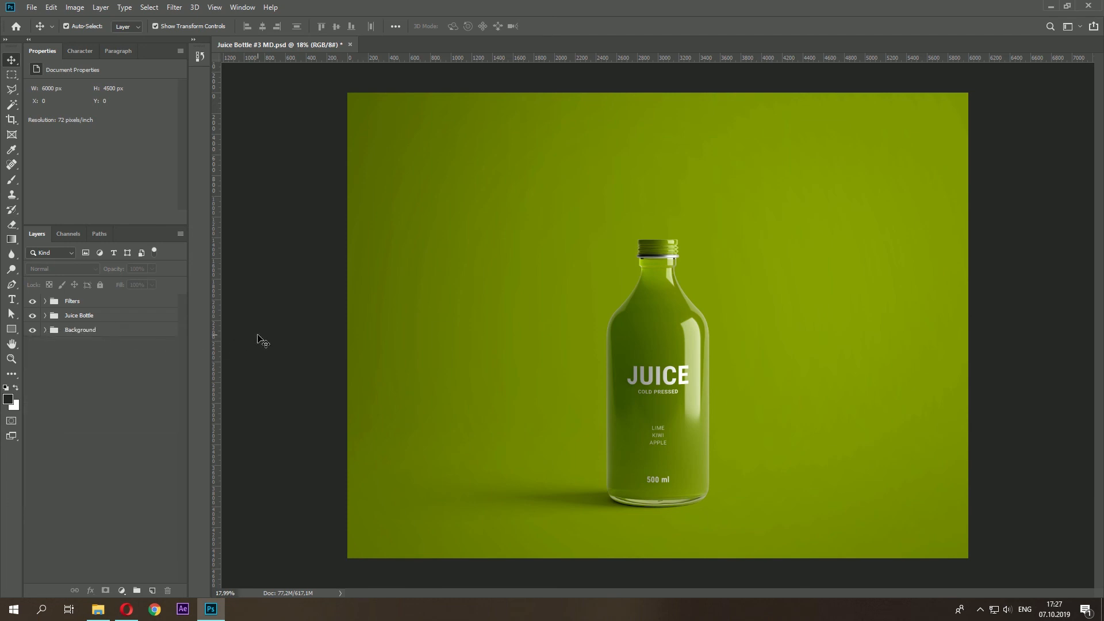